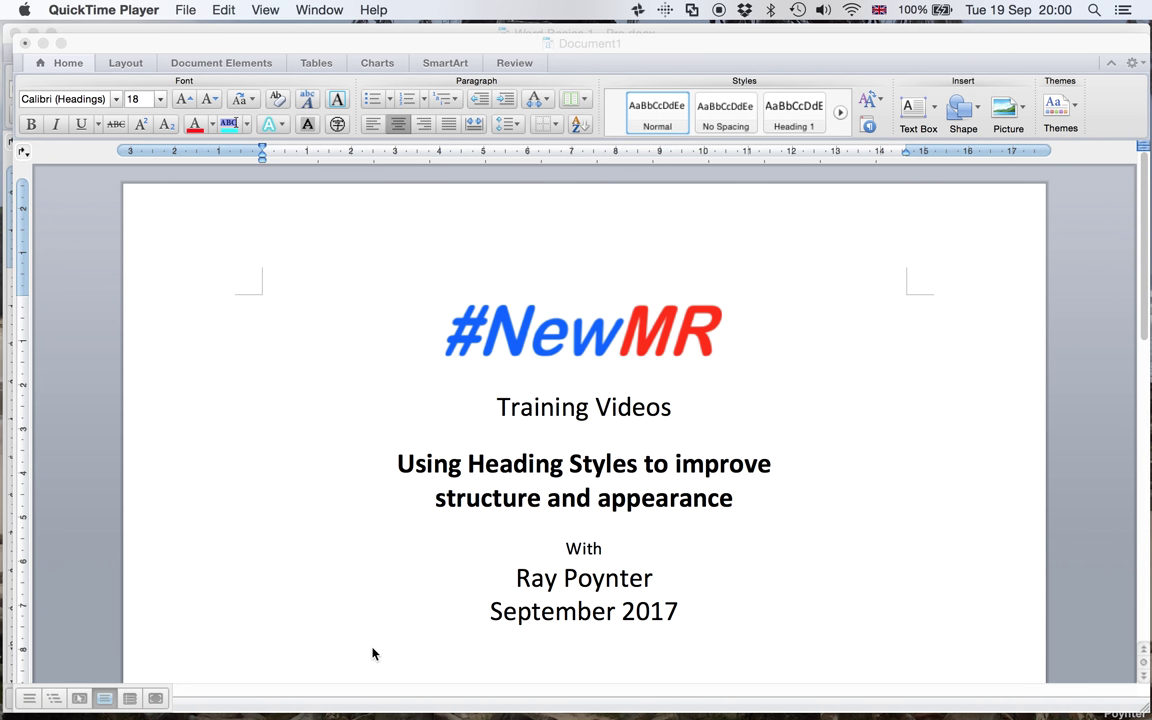
Switch to the Word Basics 1 - Pre.docx report window
left_click(278, 586)
Make the 'Headings' line bold and 14 point
key("super+grave")
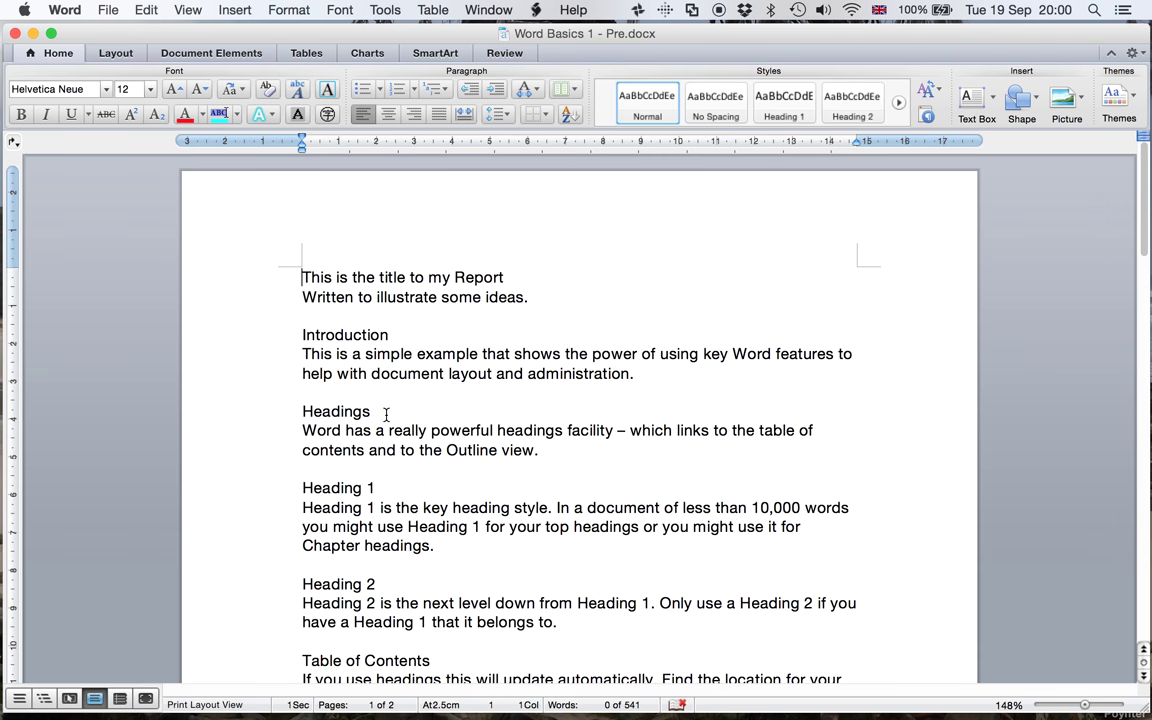
left_click_drag(376, 416, 300, 414)
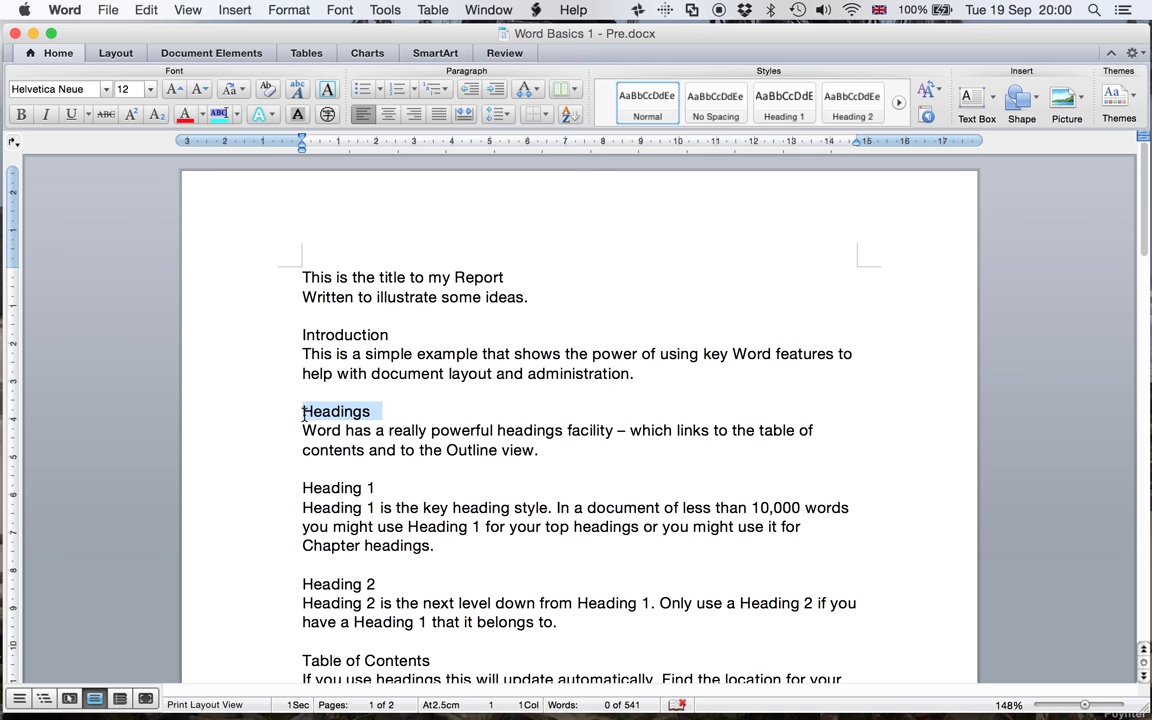
left_click(22, 116)
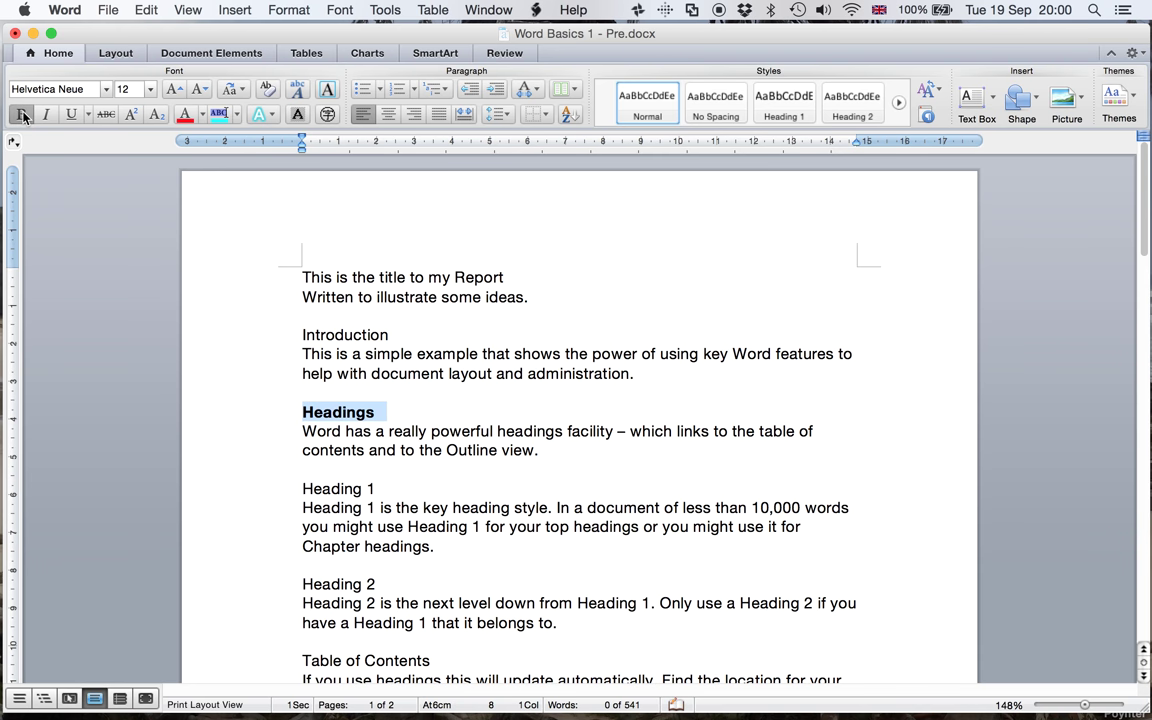
left_click(151, 90)
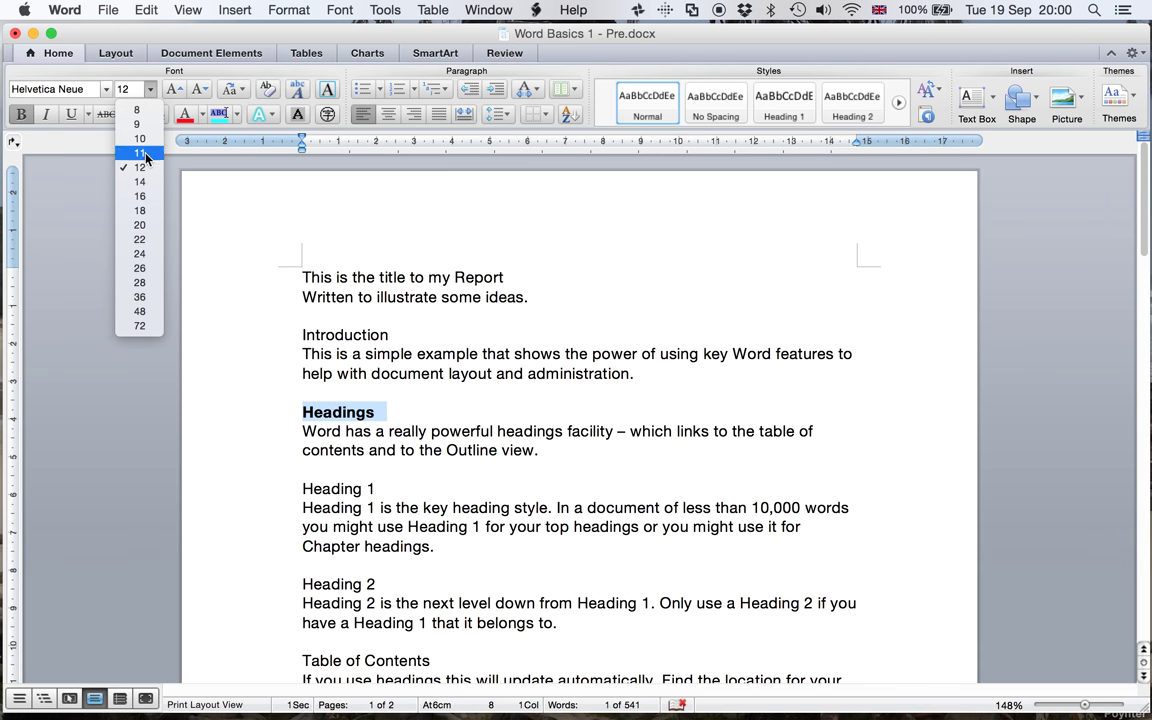
left_click(140, 182)
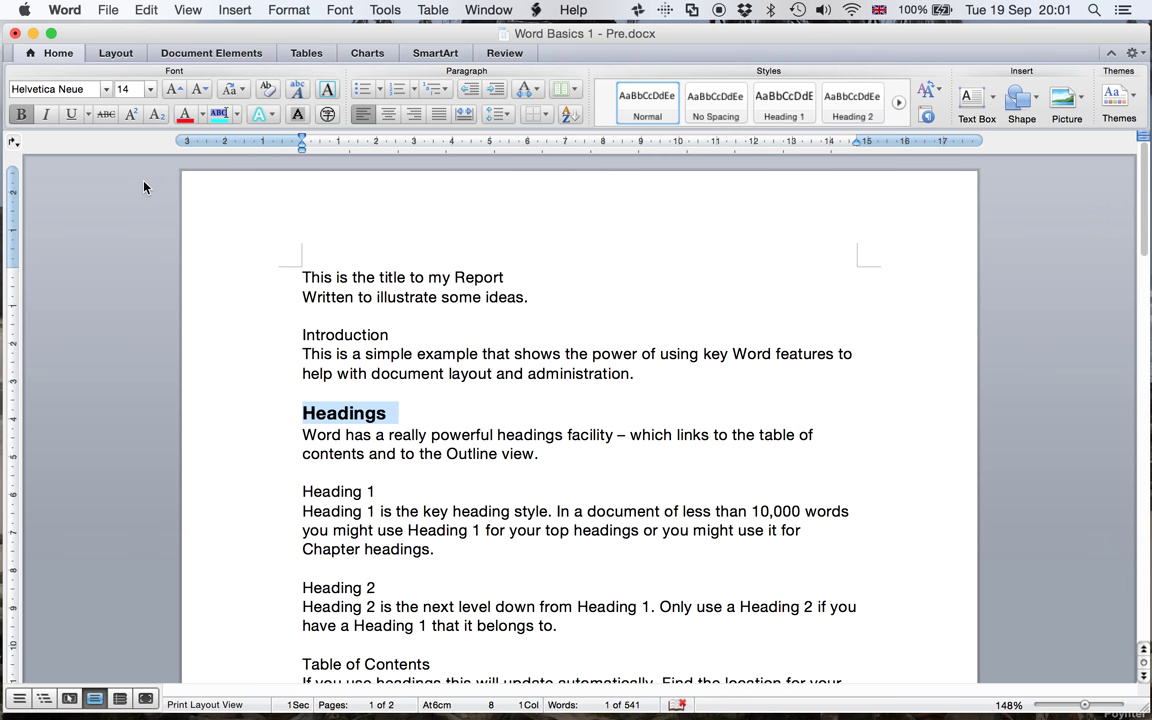
Undo the bold and 14 pt formatting on the 'Headings' line
key("super+z")
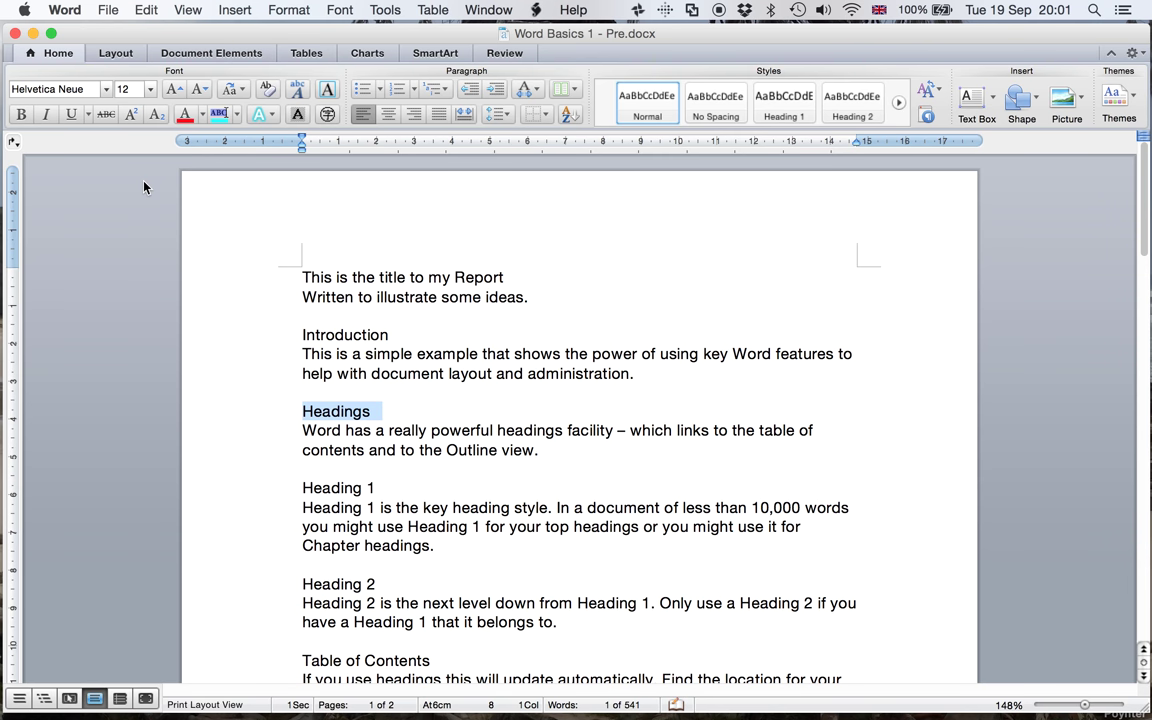
Apply the Title style to the report's first line
left_click(572, 398)
left_click(452, 278)
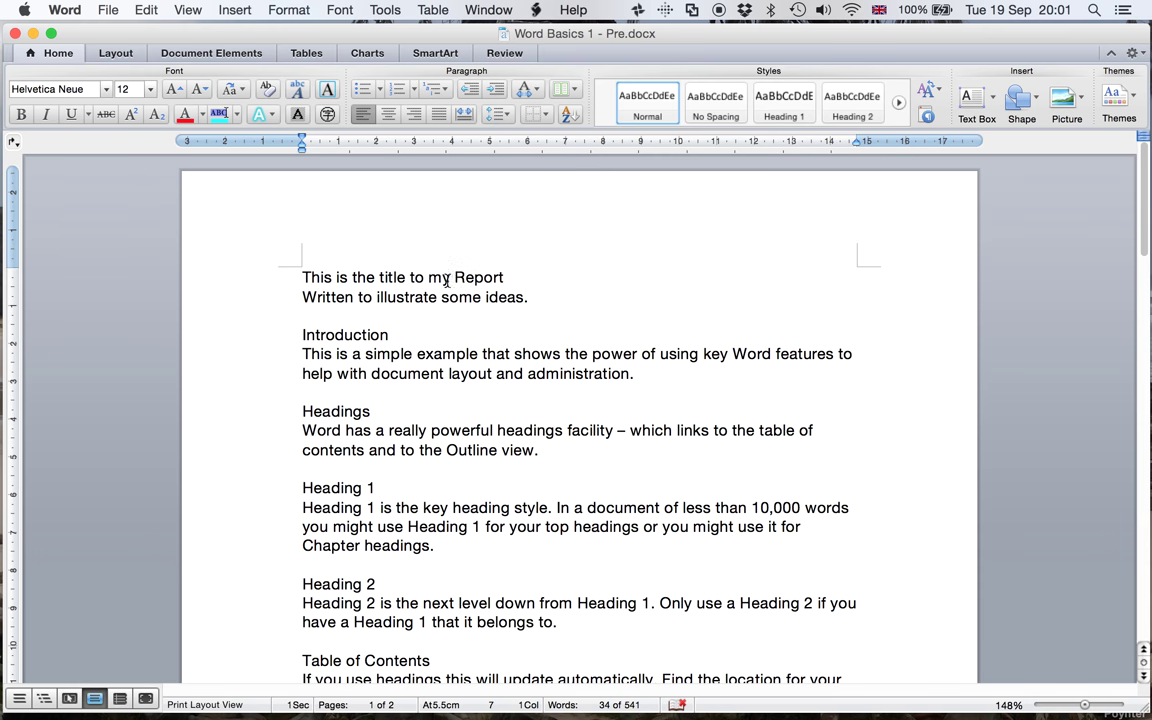
left_click_drag(508, 278, 300, 278)
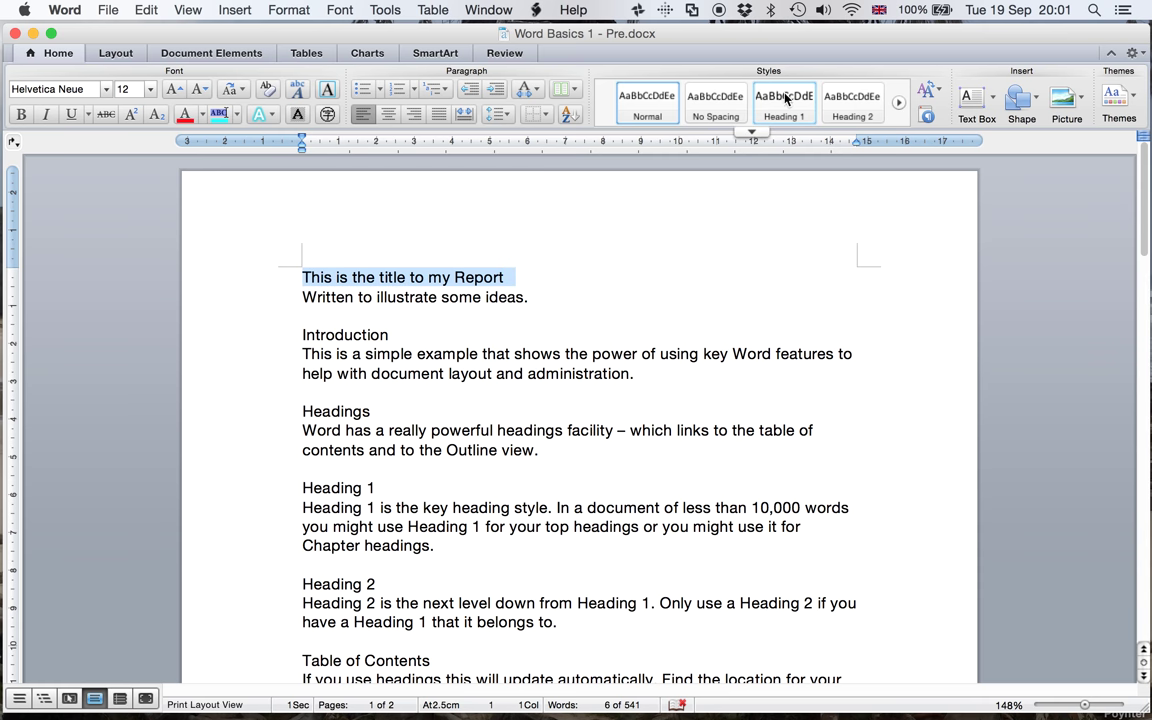
left_click(898, 104)
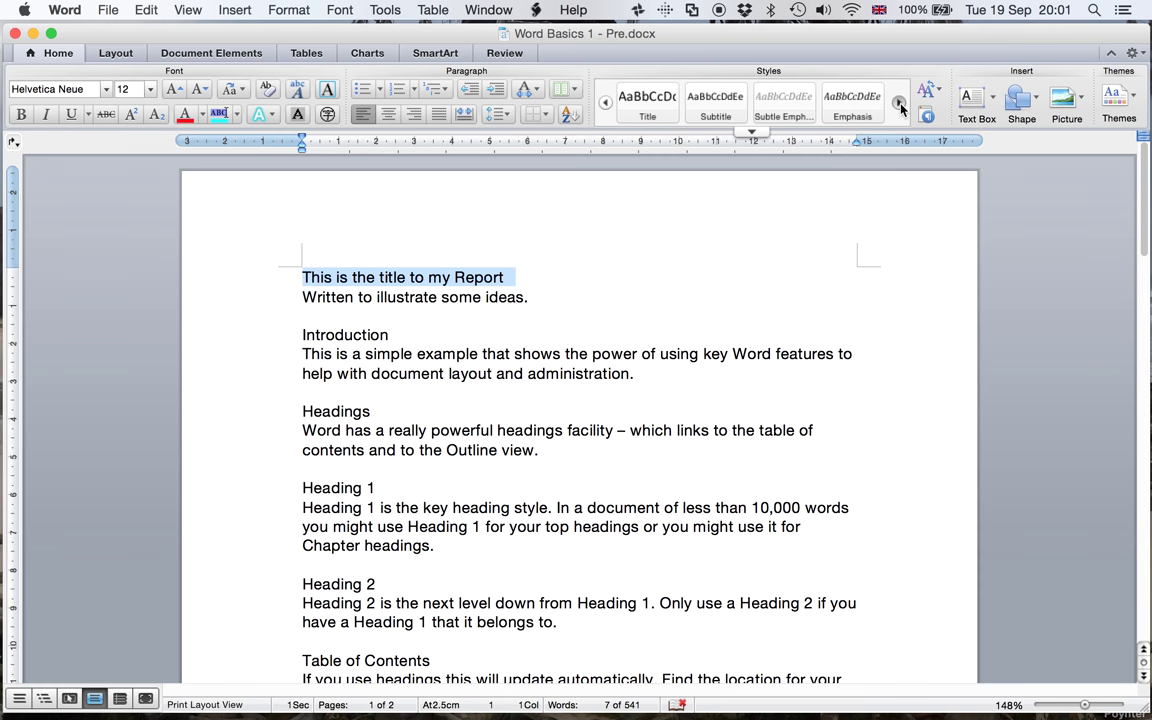
left_click(647, 100)
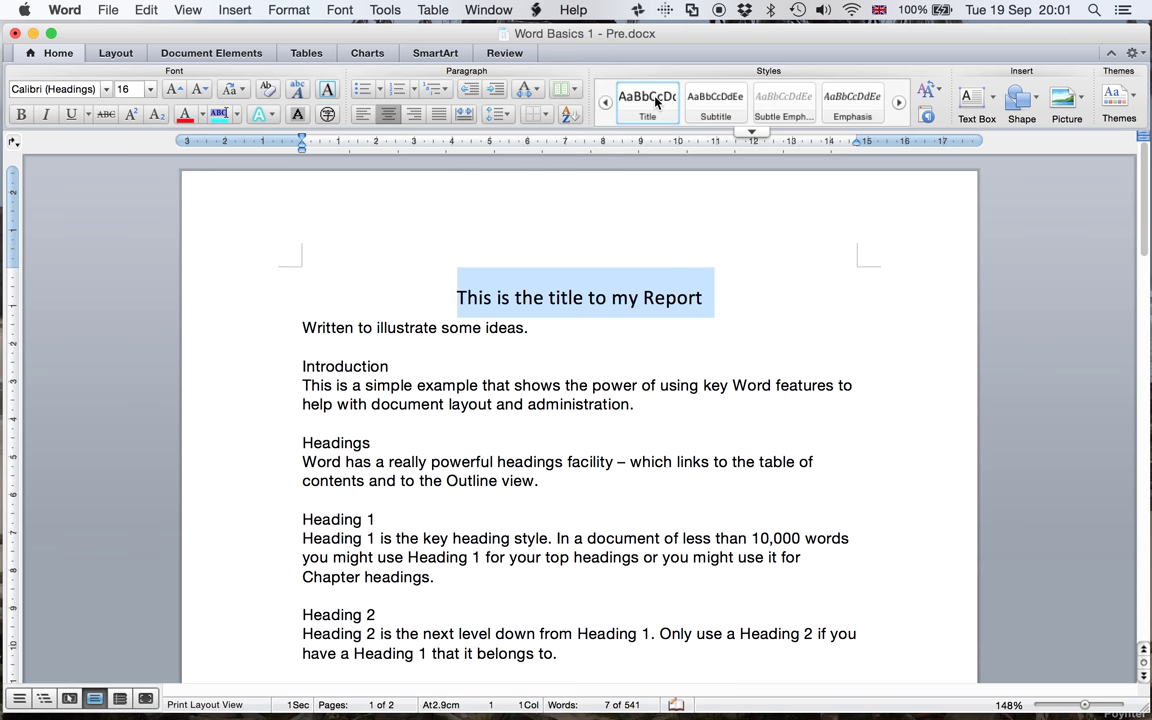
Apply the Subtitle style to 'Written to illustrate some ideas.'
left_click(330, 327)
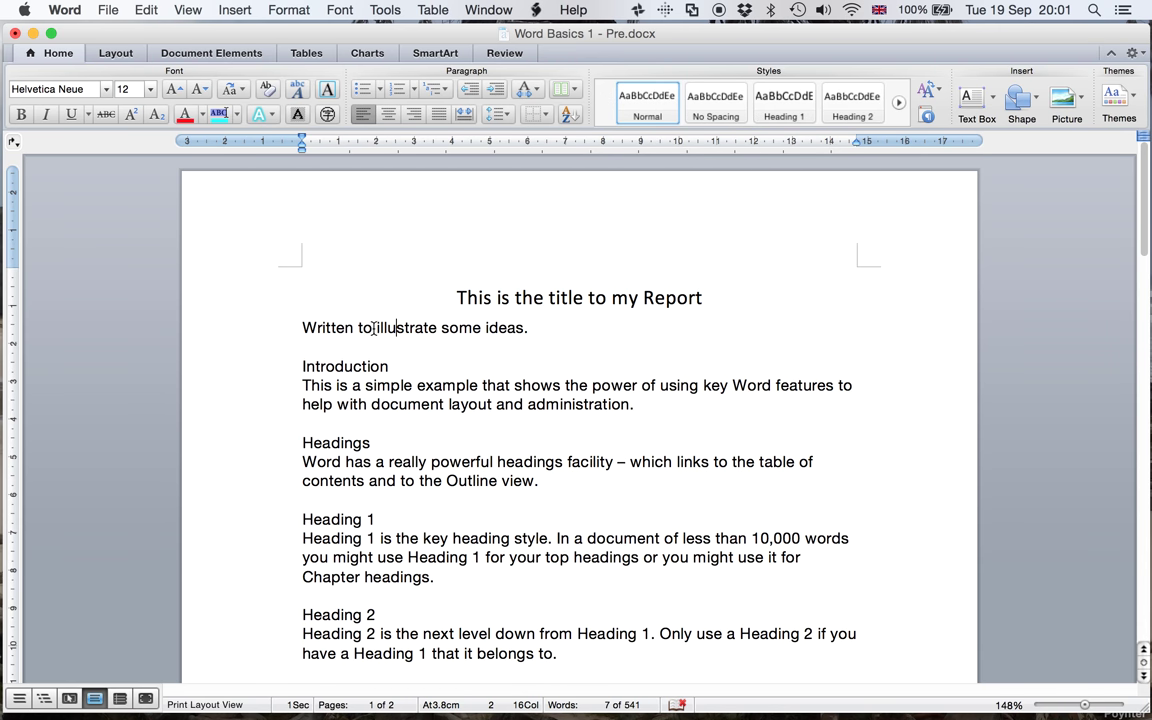
left_click_drag(530, 327, 302, 327)
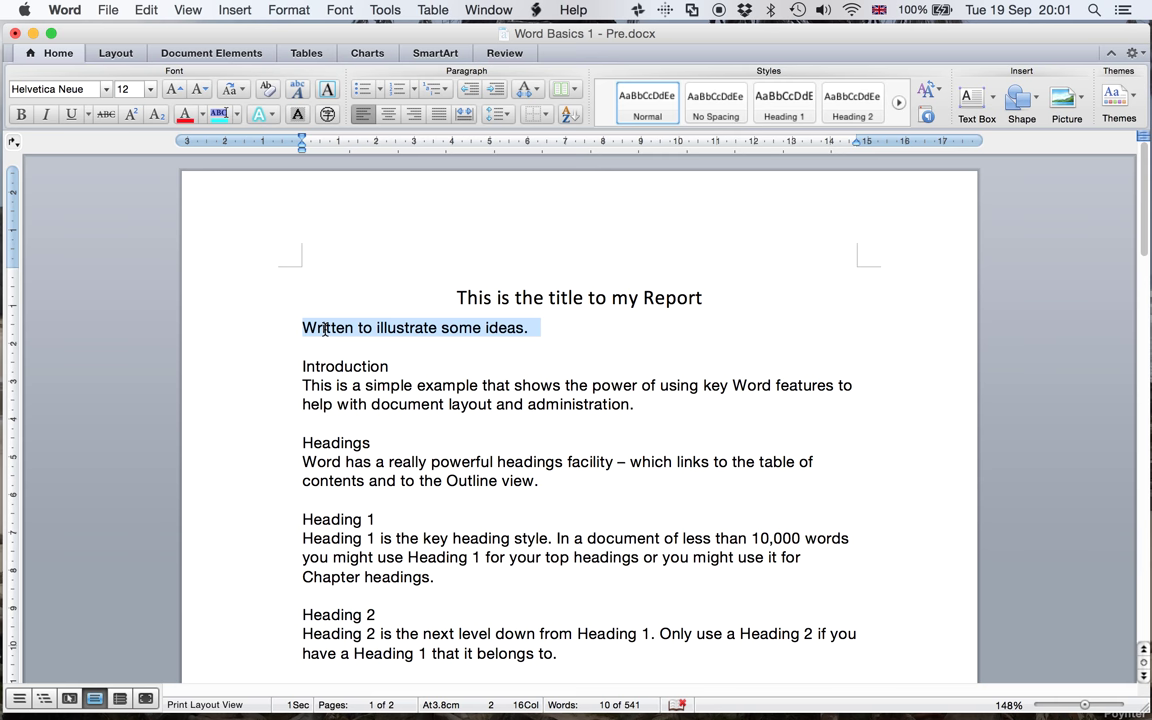
left_click(898, 102)
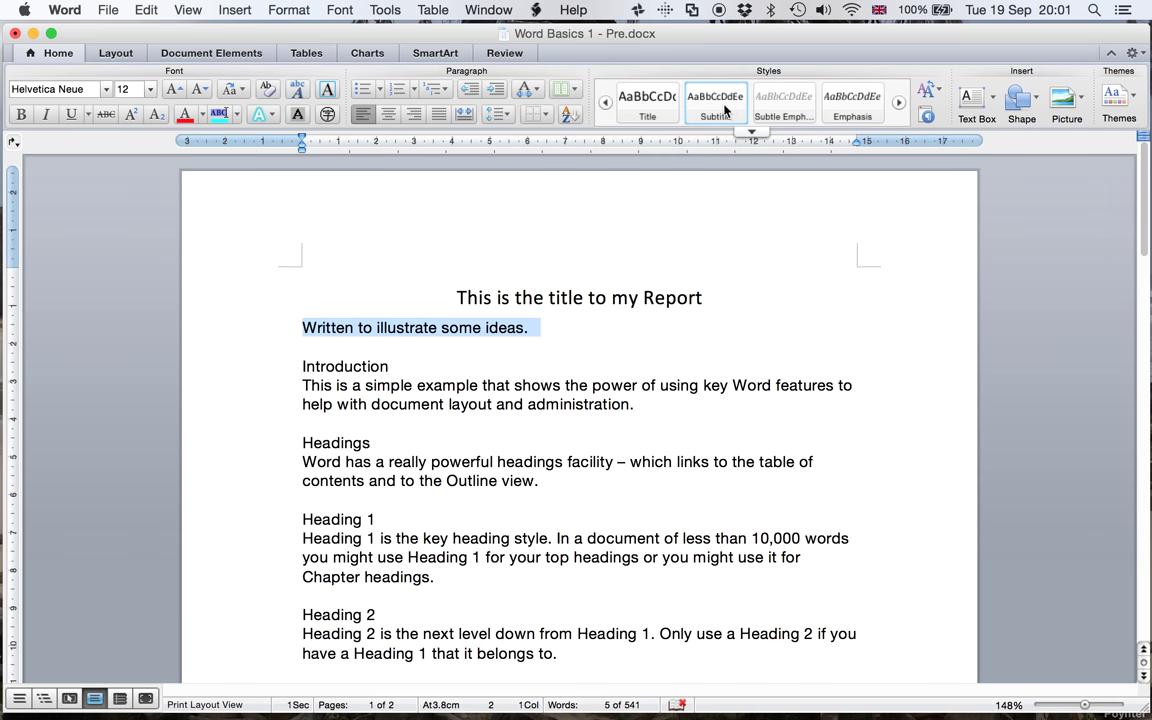
left_click(728, 108)
left_click(720, 299)
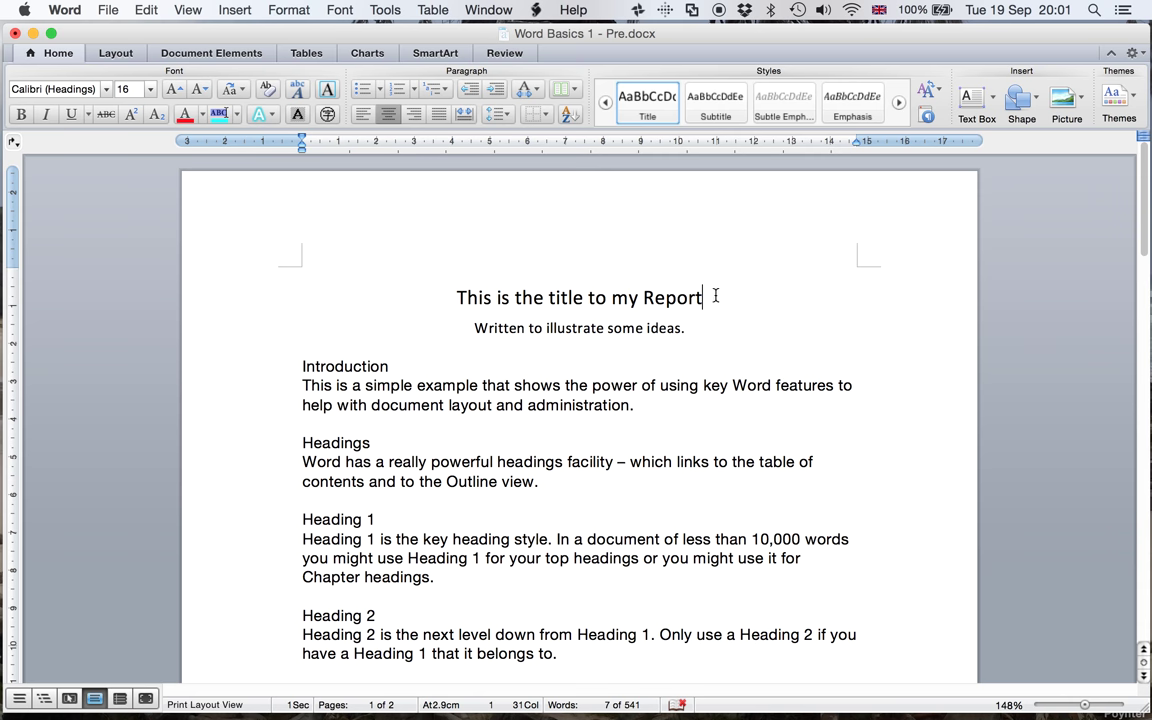
left_click_drag(716, 296, 476, 300)
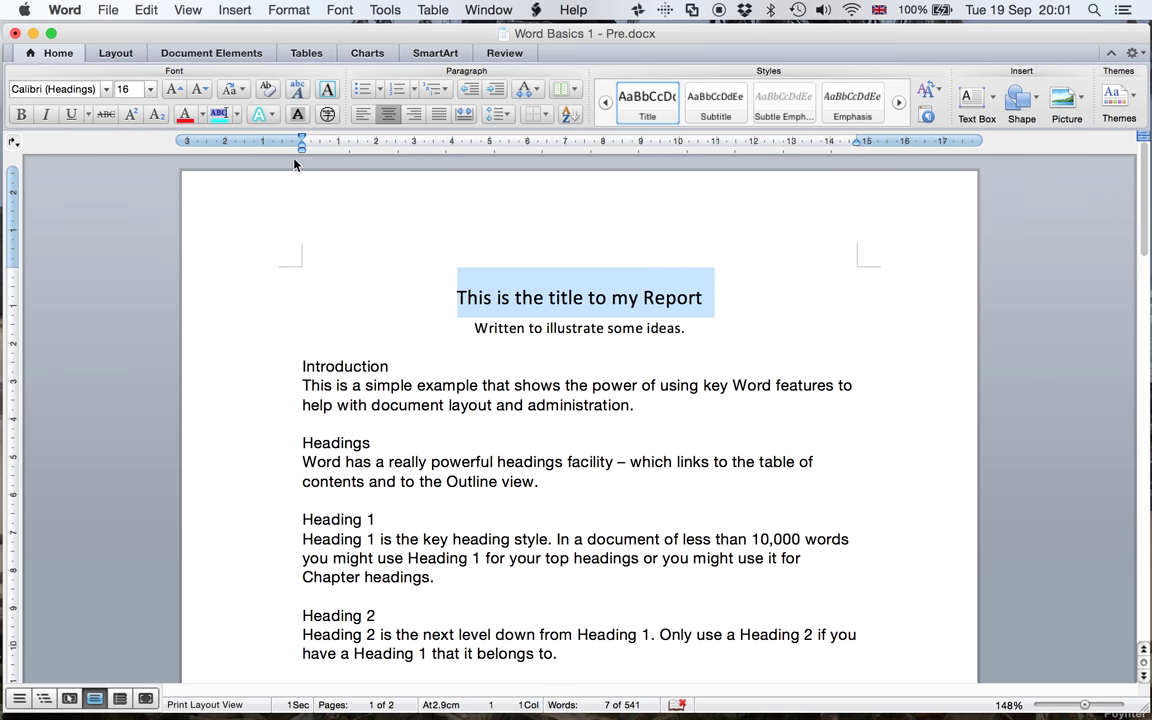
Bold the title at 20 pt and update the Title style to match it
left_click(21, 115)
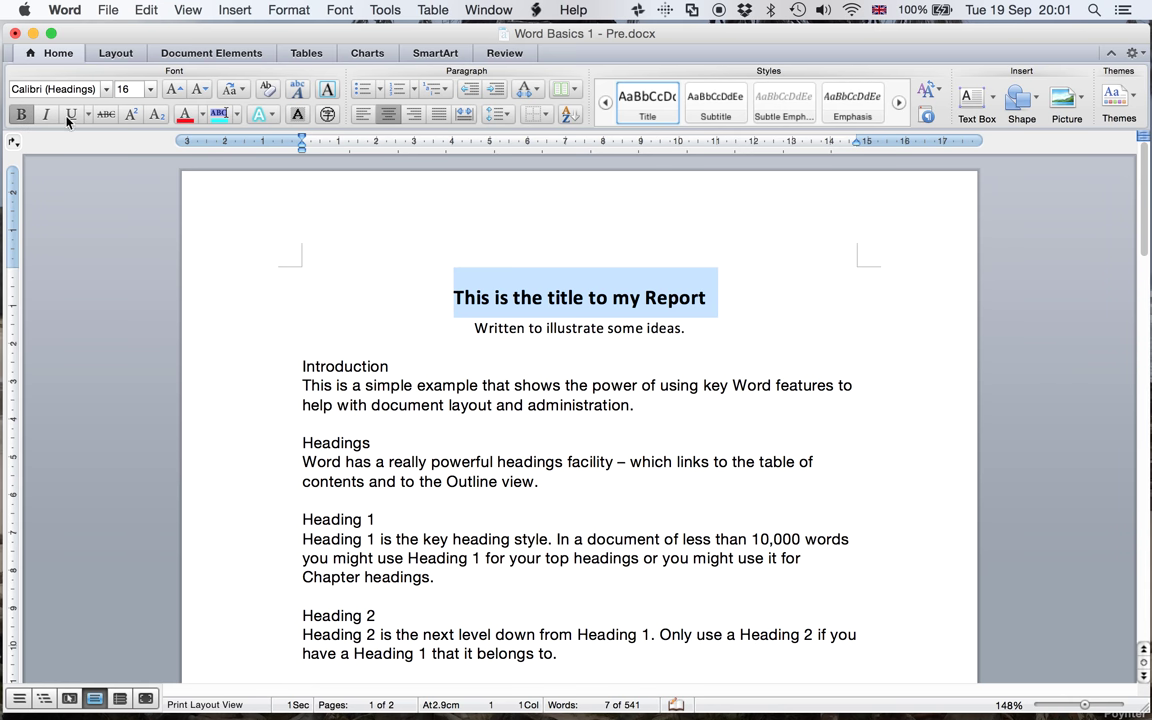
left_click(151, 91)
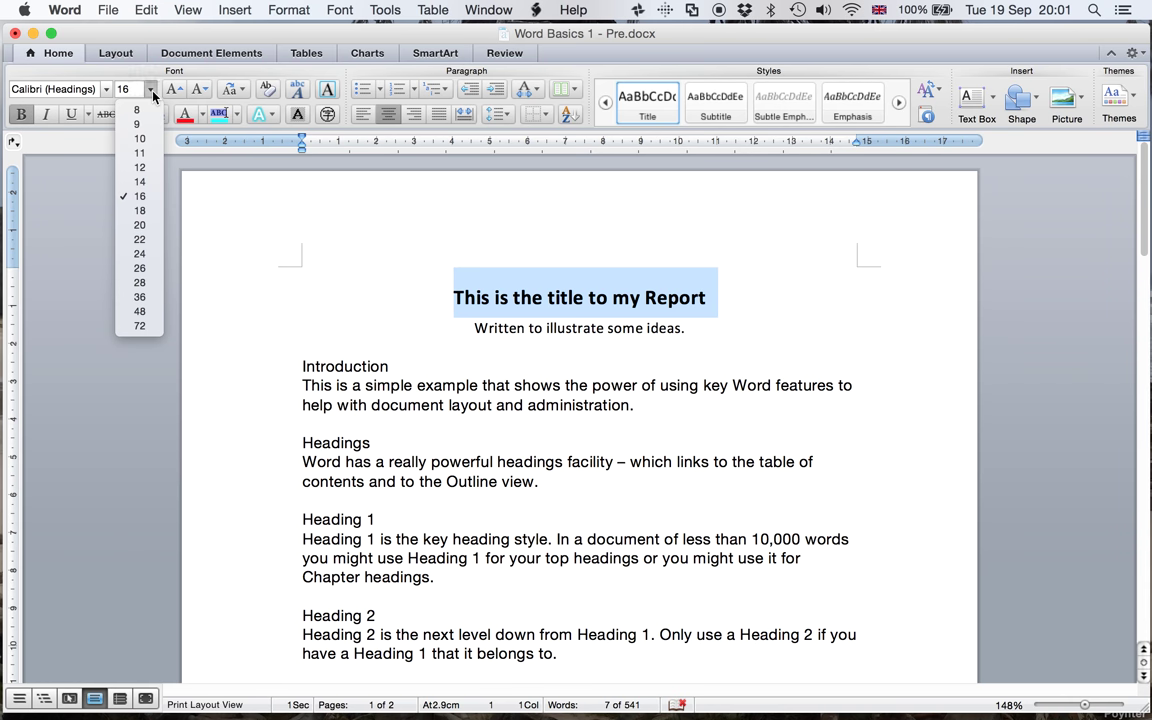
left_click(140, 226)
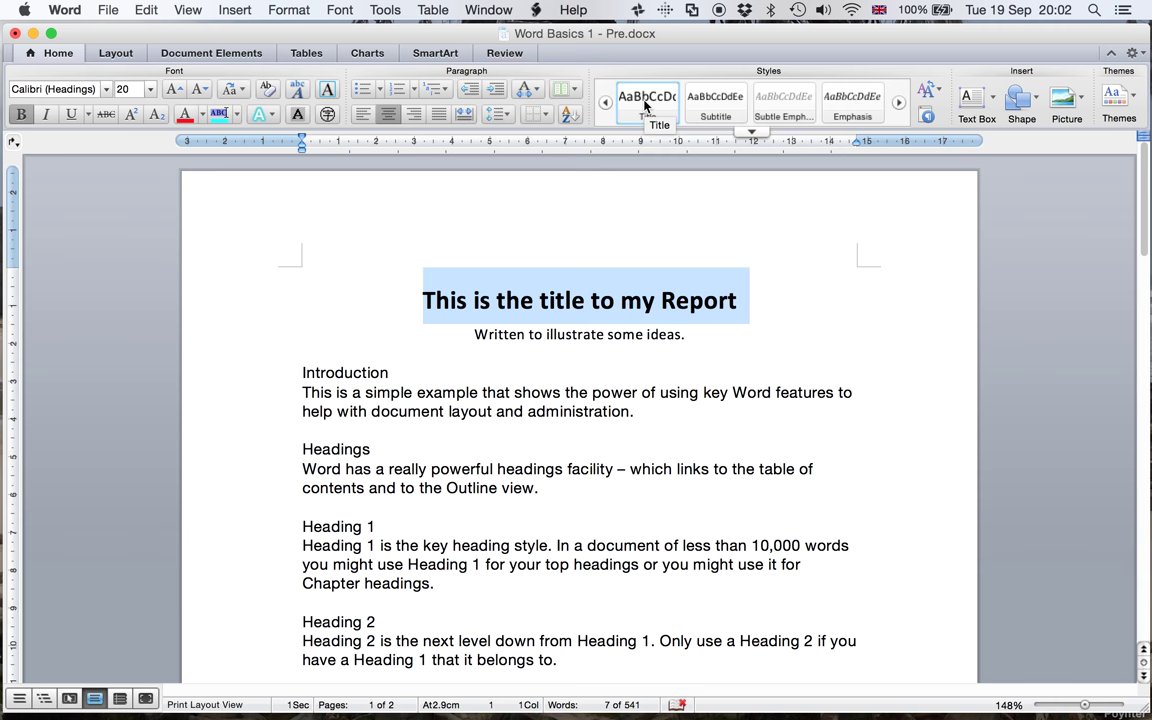
right_click(646, 105)
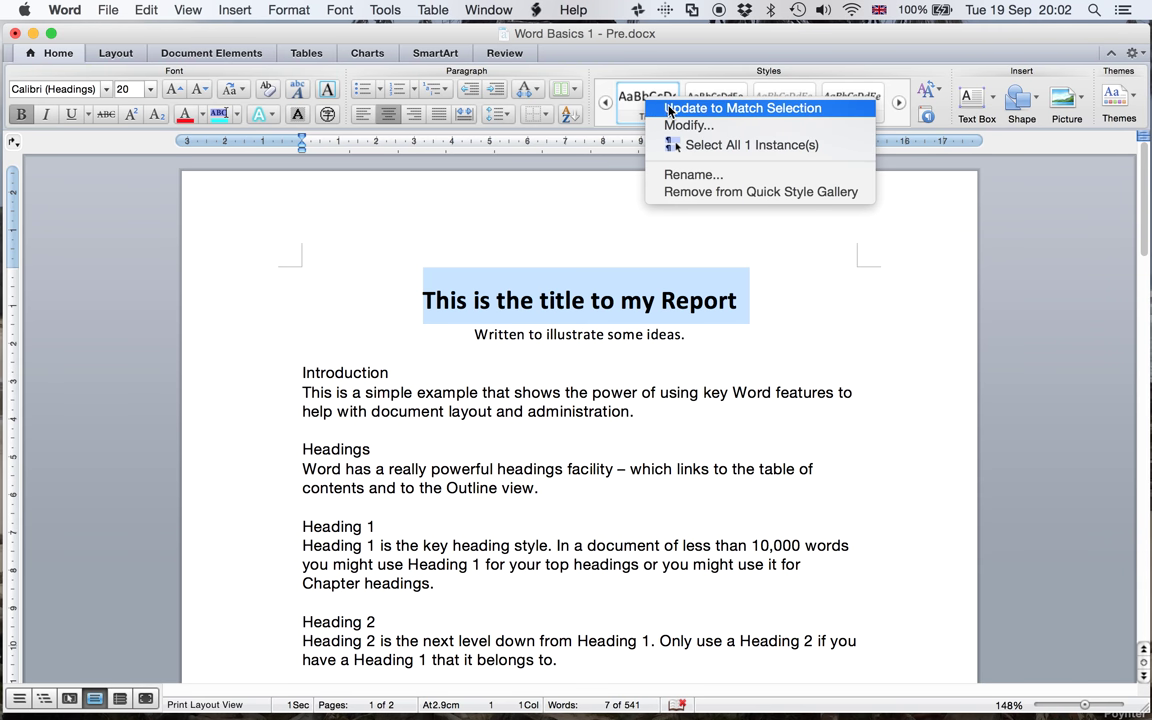
left_click(741, 110)
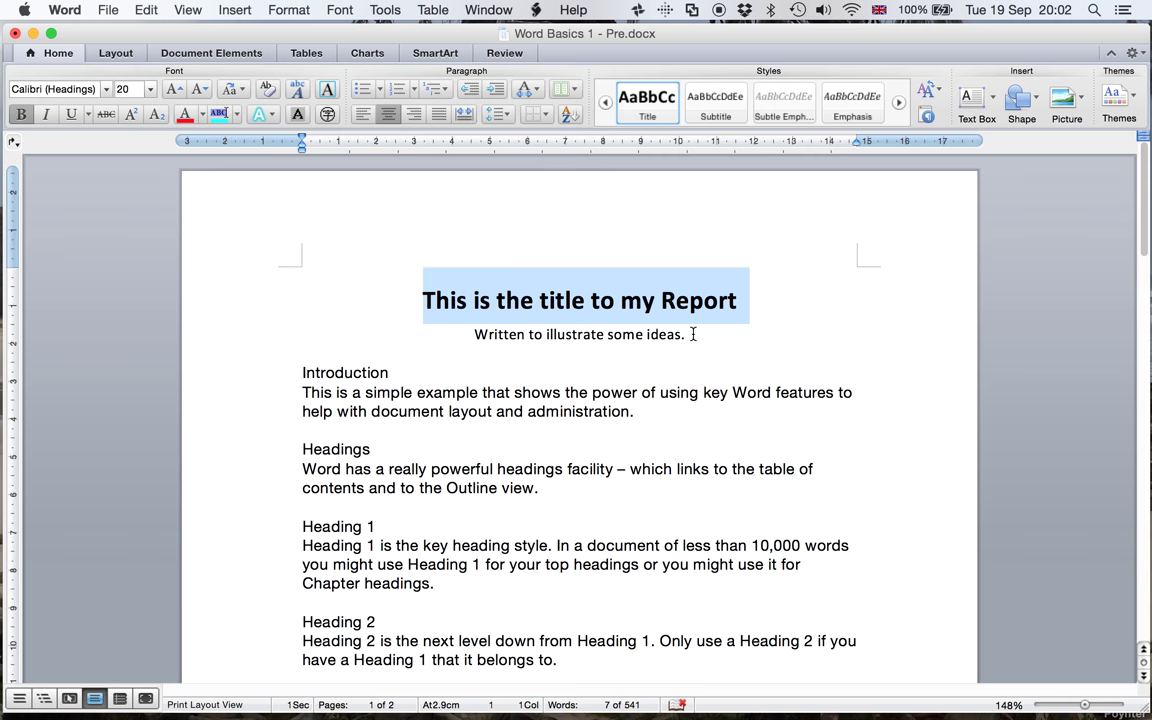
left_click(612, 367)
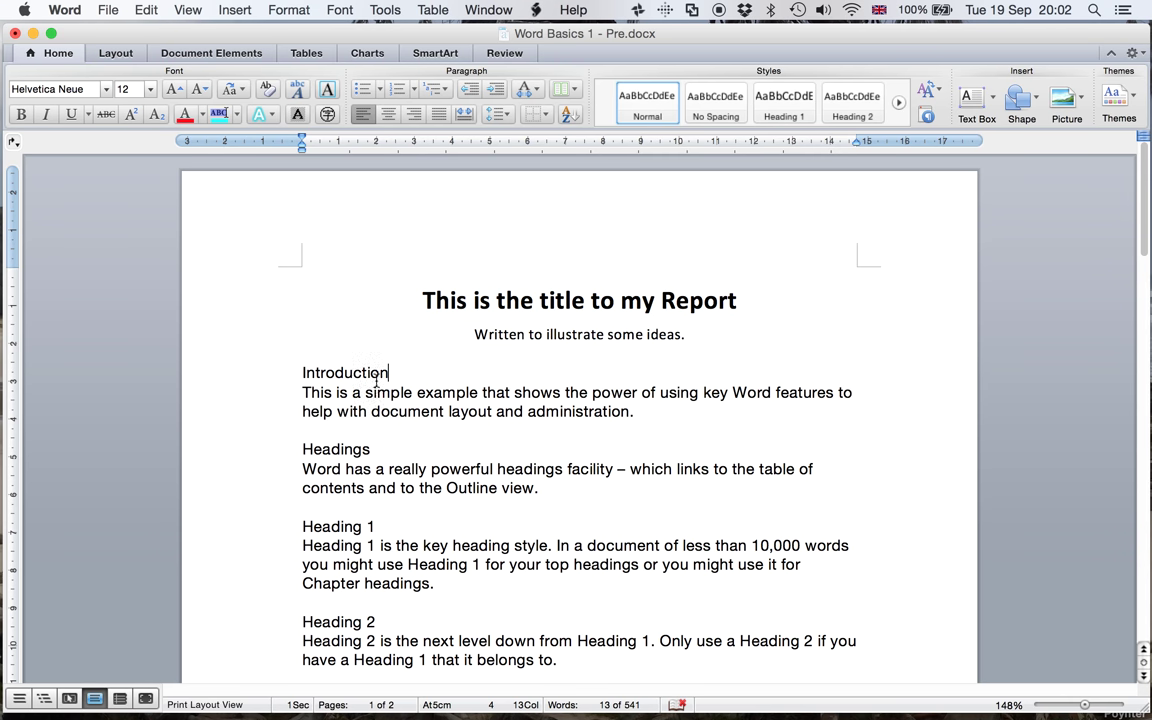
Apply Heading 1 to the Introduction and Headings lines
left_click_drag(397, 372, 302, 372)
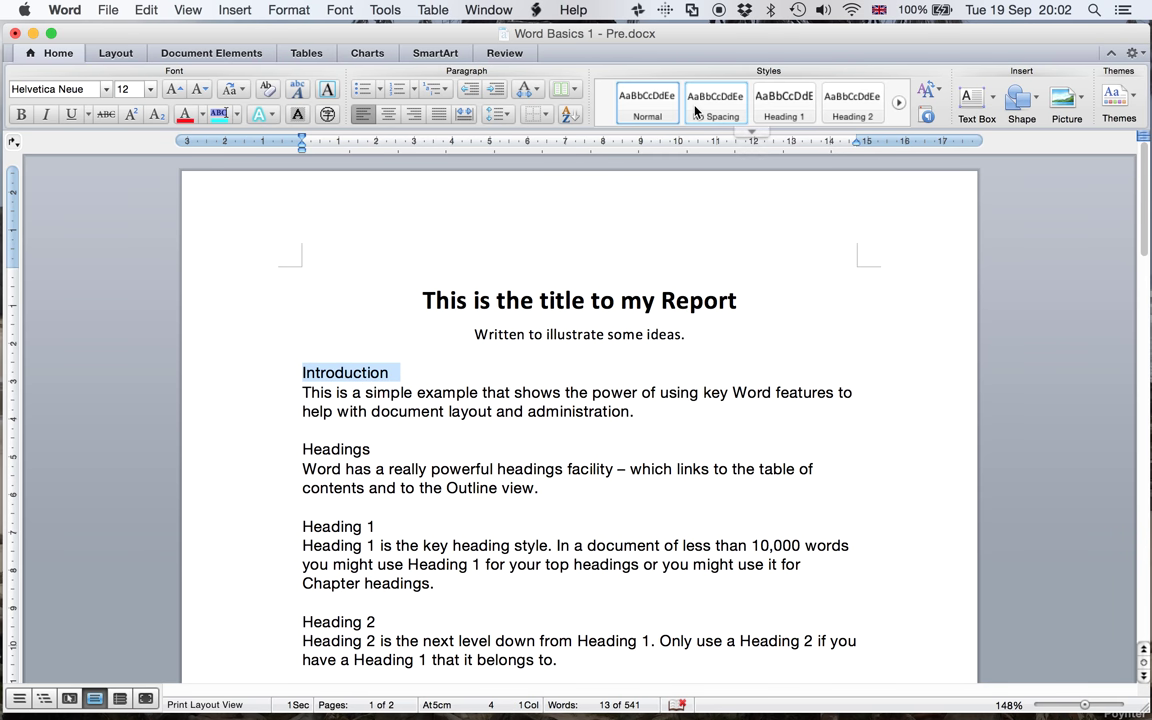
left_click(782, 121)
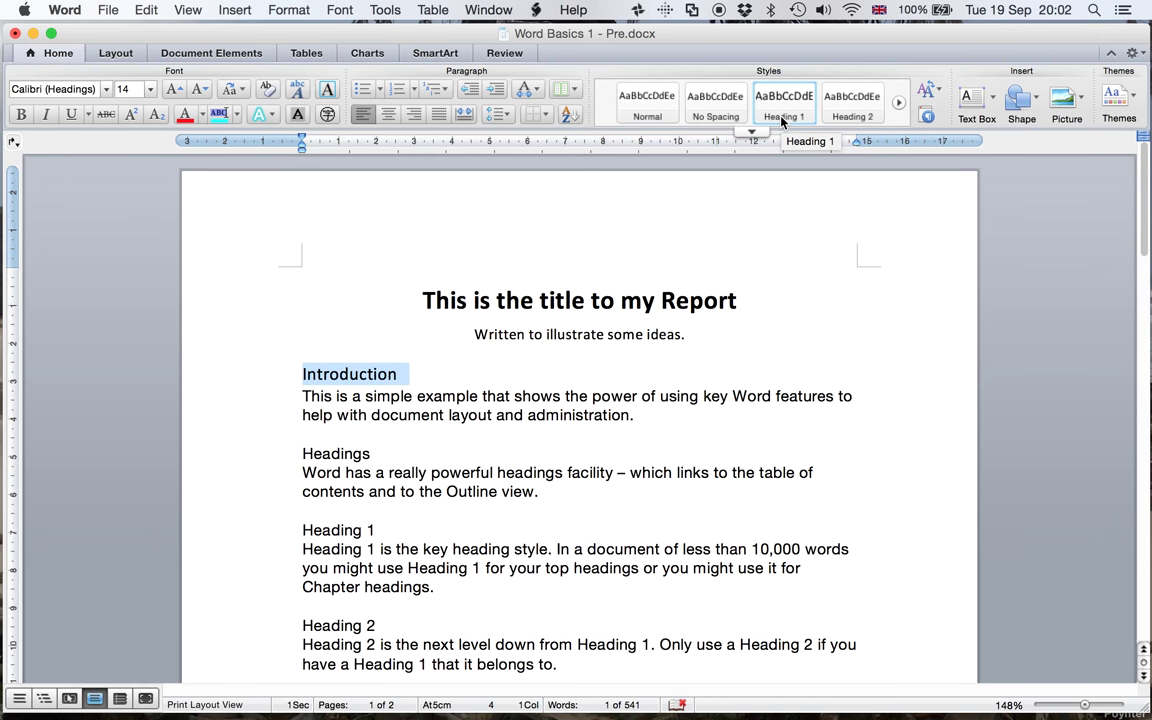
left_click(384, 453)
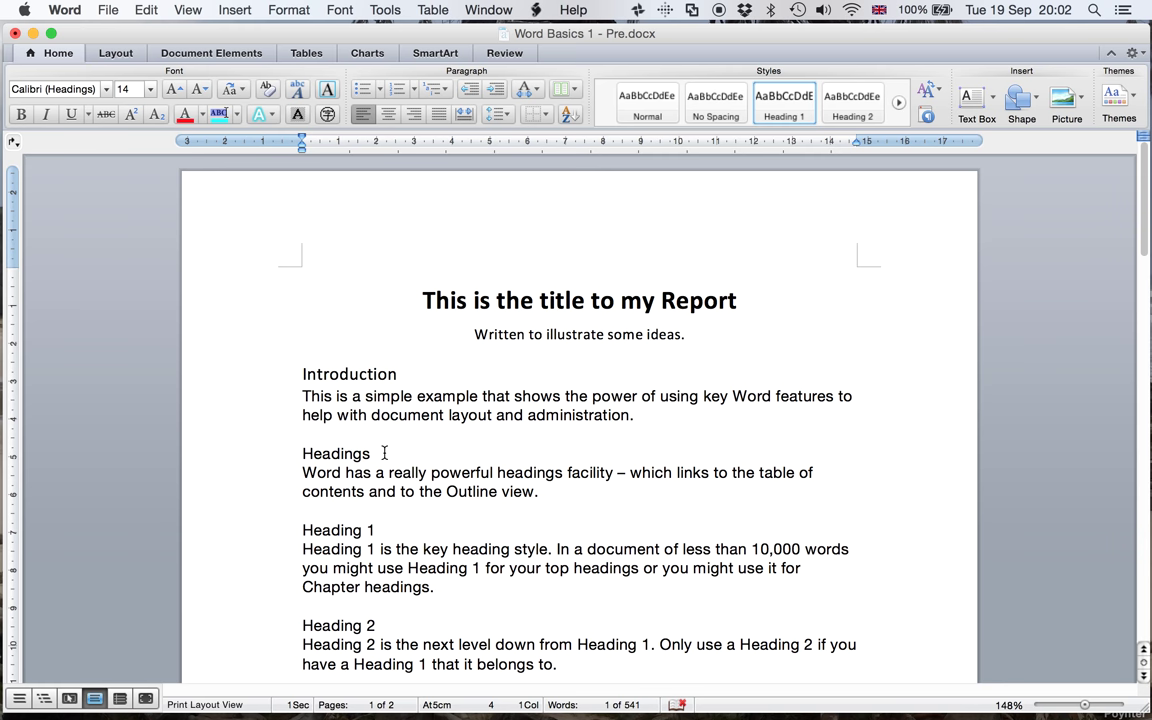
scroll(384, 453, "down", 1)
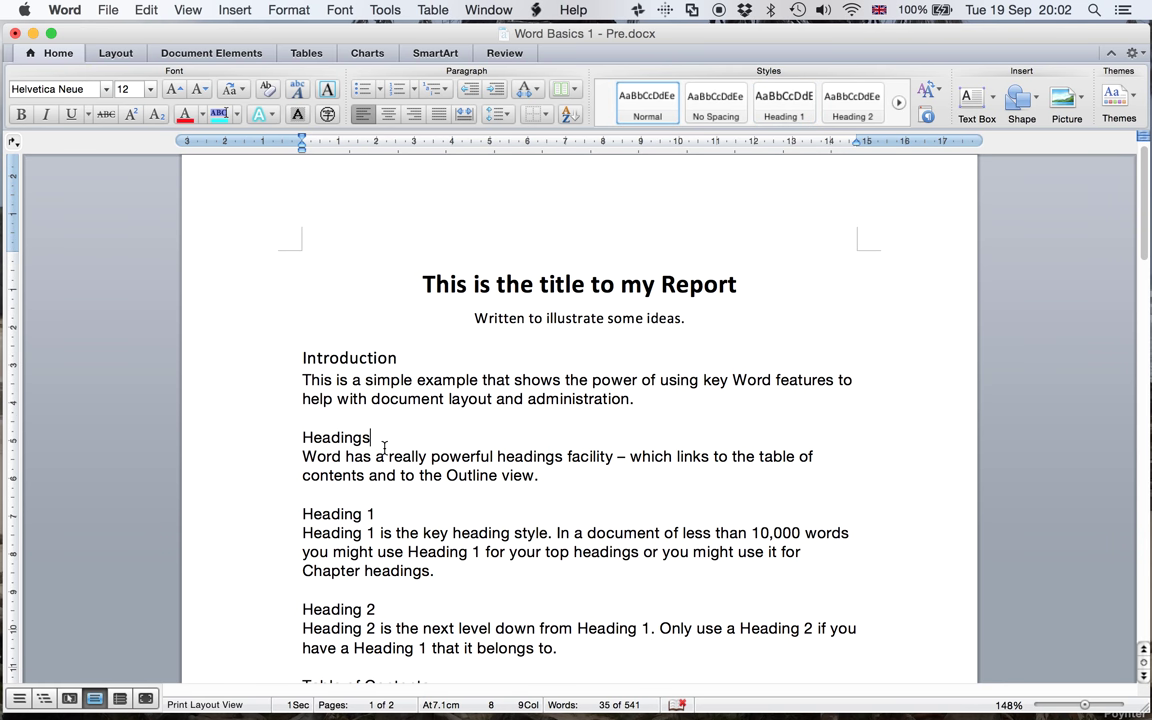
left_click_drag(380, 439, 304, 440)
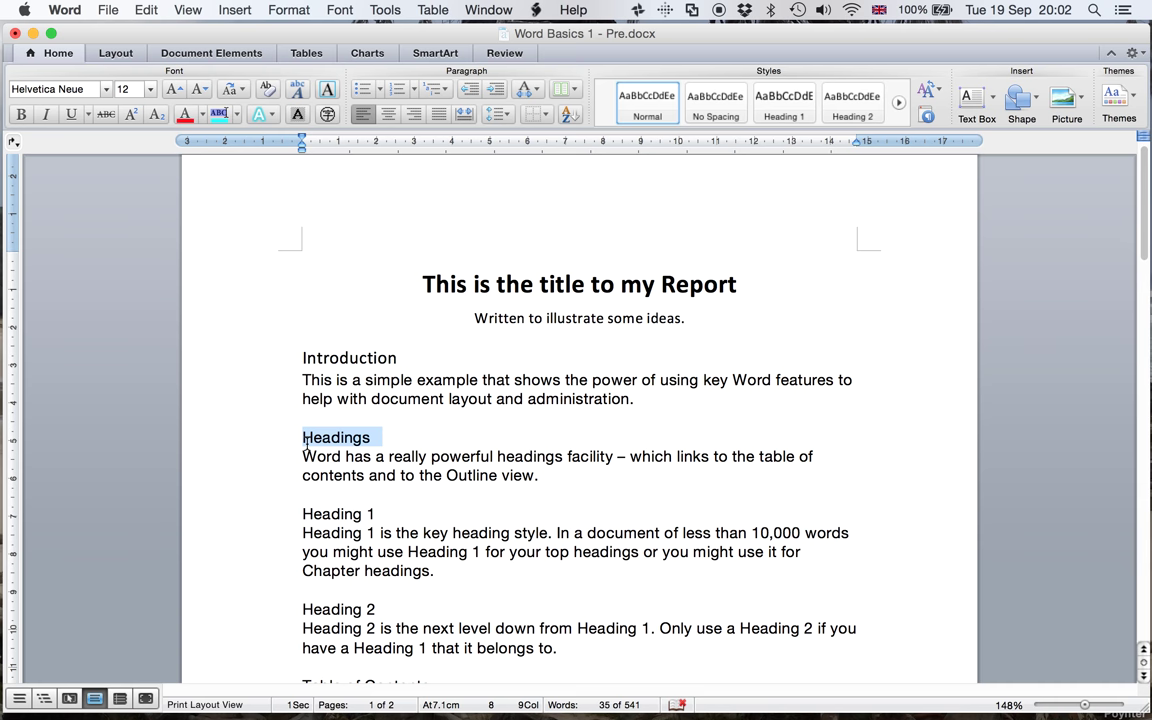
left_click(789, 107)
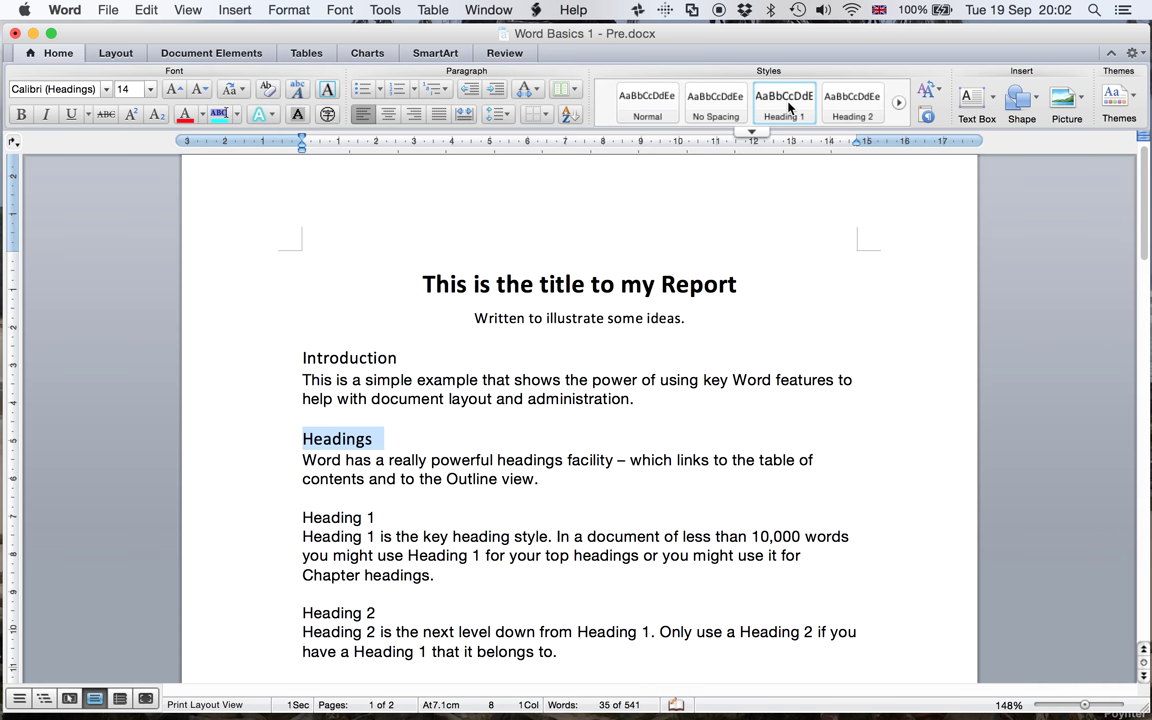
scroll(430, 420, "down", 3)
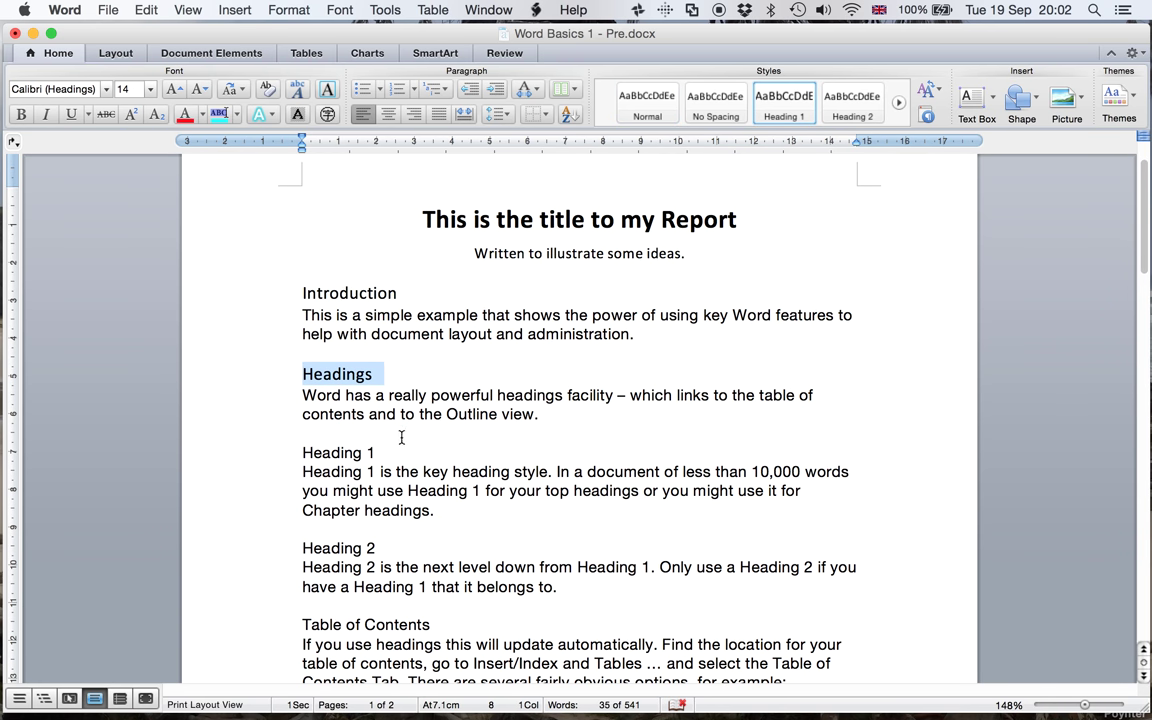
left_click(384, 453)
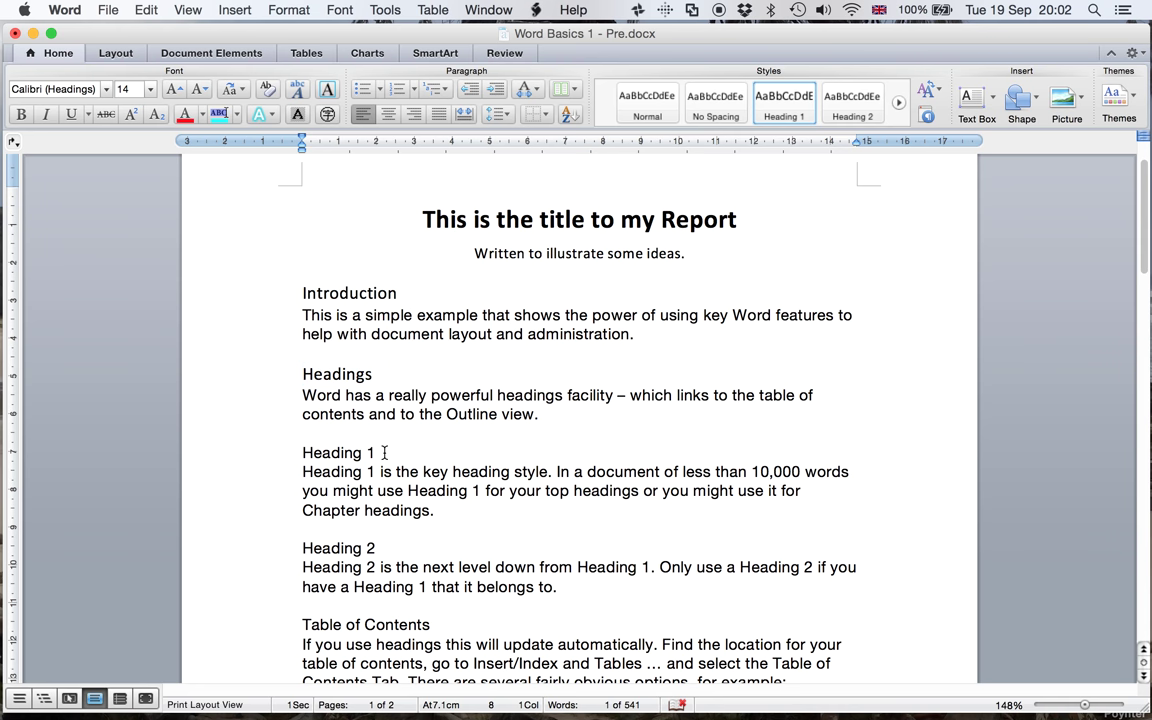
Give the 'Heading 1' and 'Heading 2' lines the Heading 2 style
left_click_drag(384, 453, 304, 453)
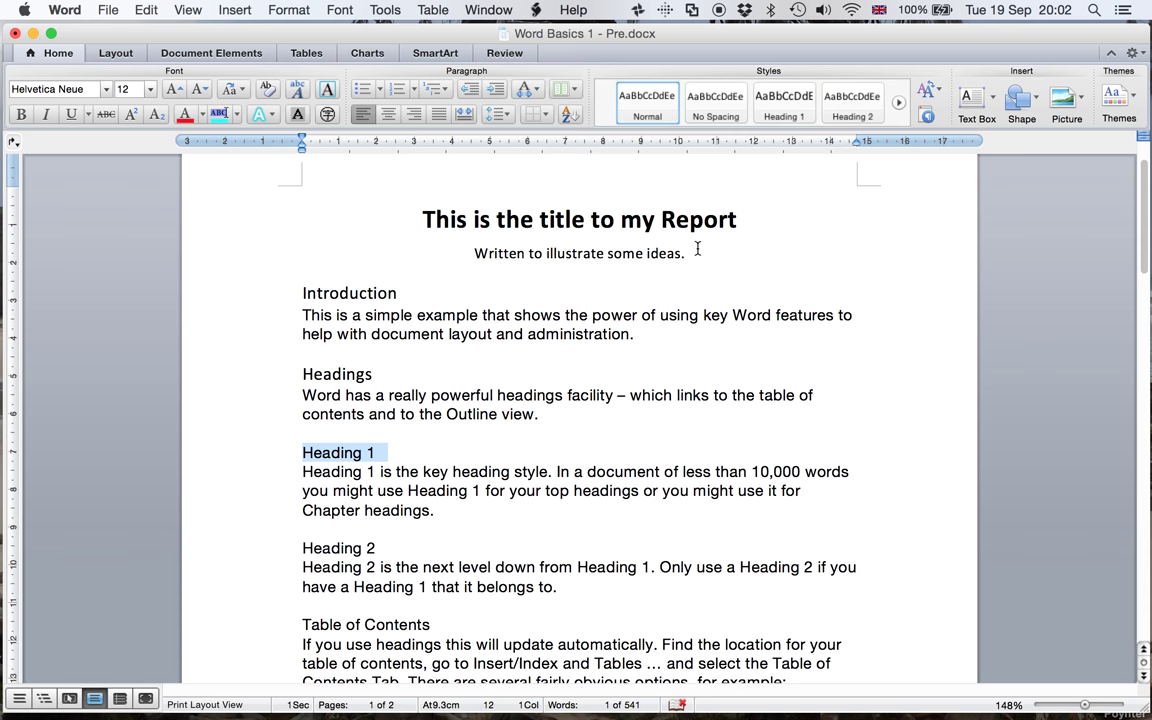
left_click(851, 104)
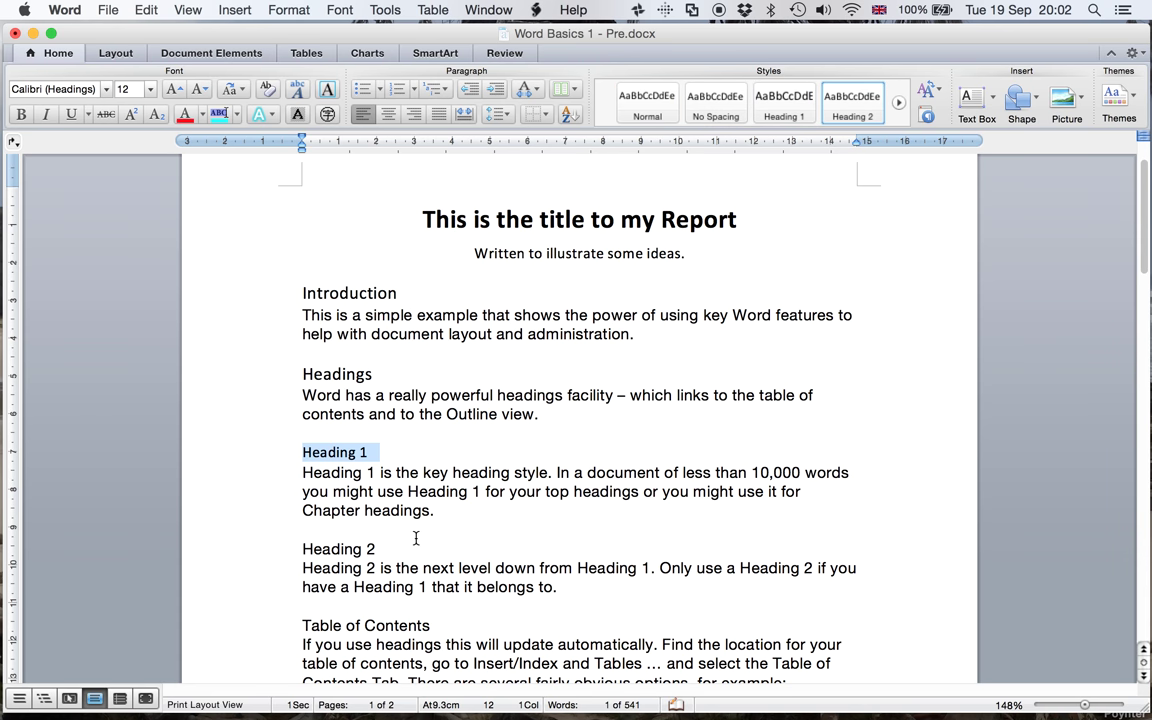
left_click_drag(398, 548, 303, 549)
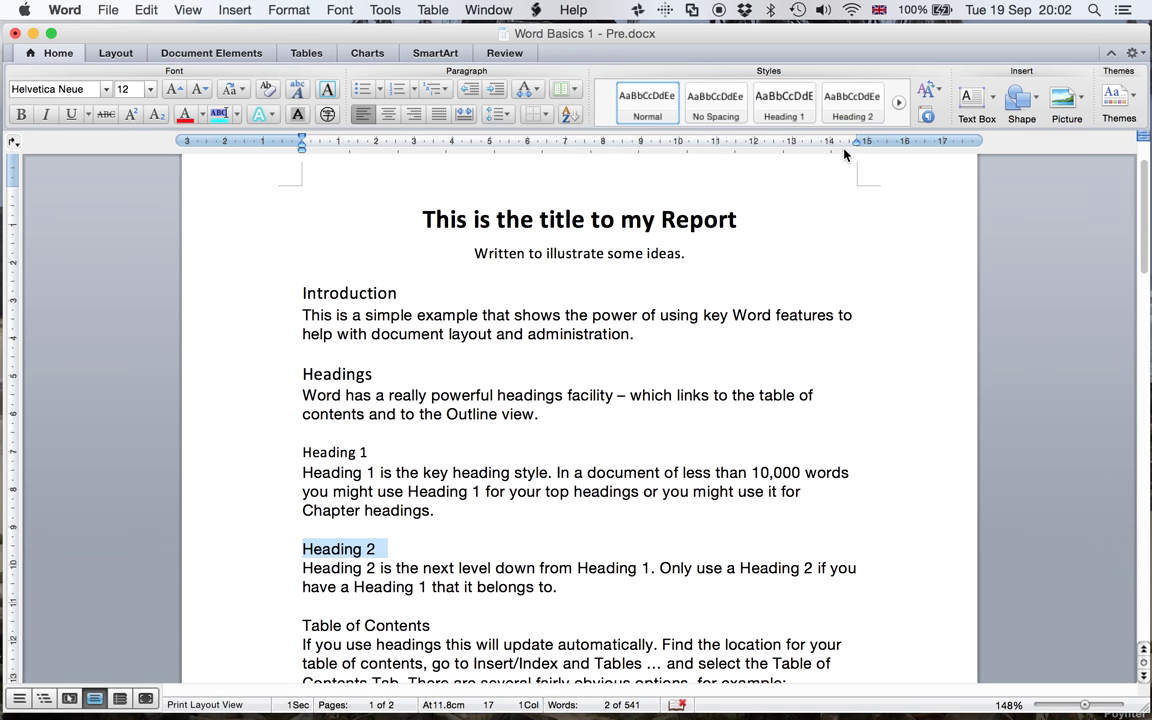
left_click(852, 108)
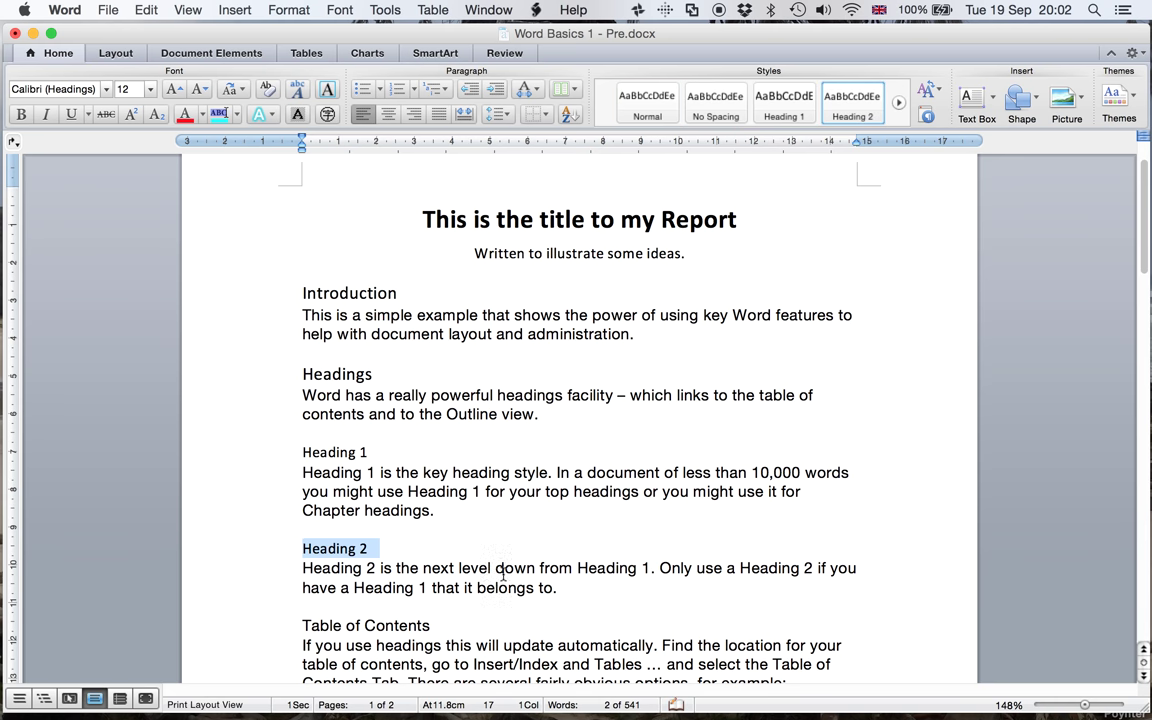
Make the Table of Contents line a Heading 1
left_click_drag(432, 625, 301, 626)
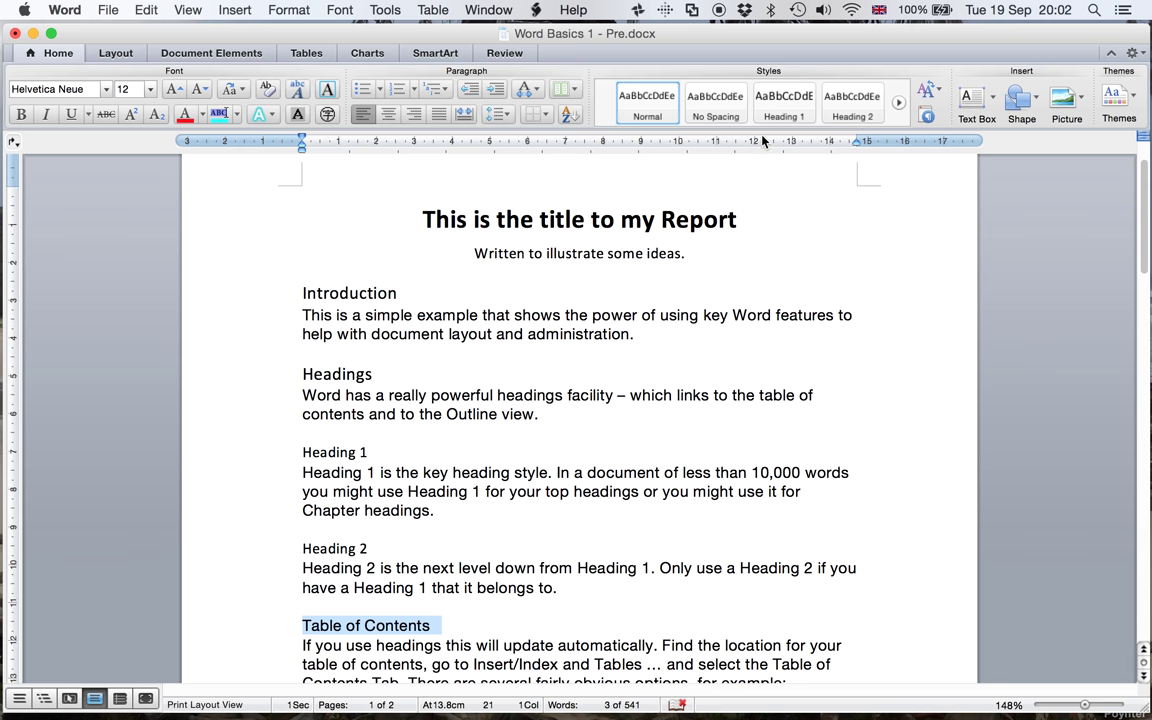
left_click(788, 108)
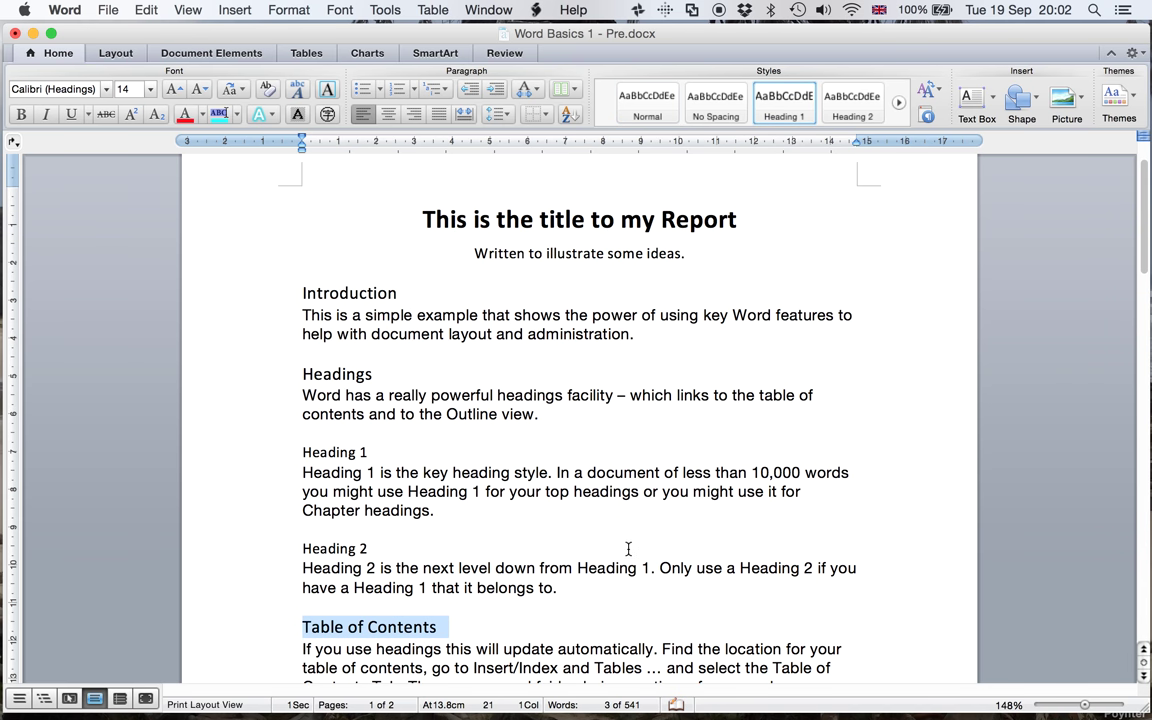
left_click(628, 548)
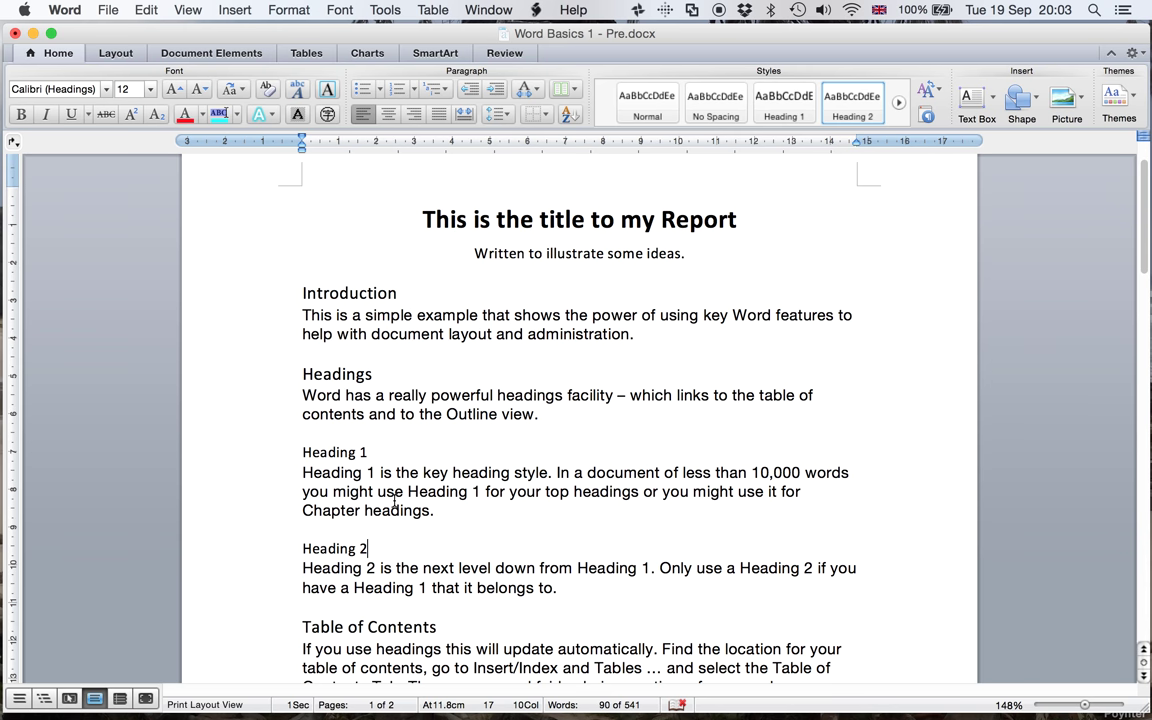
Format Introduction as a bold 18 pt Heading 1 and update Heading 1 to match
left_click_drag(404, 292, 301, 296)
key("super+alt+1")
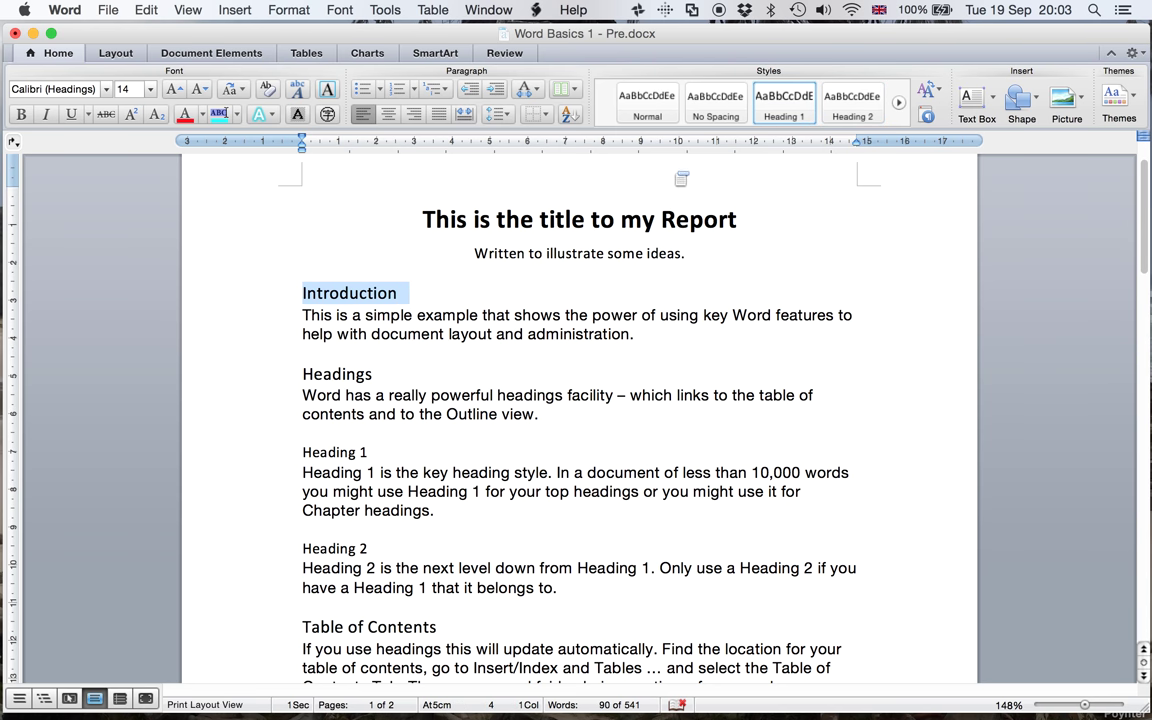
left_click(150, 91)
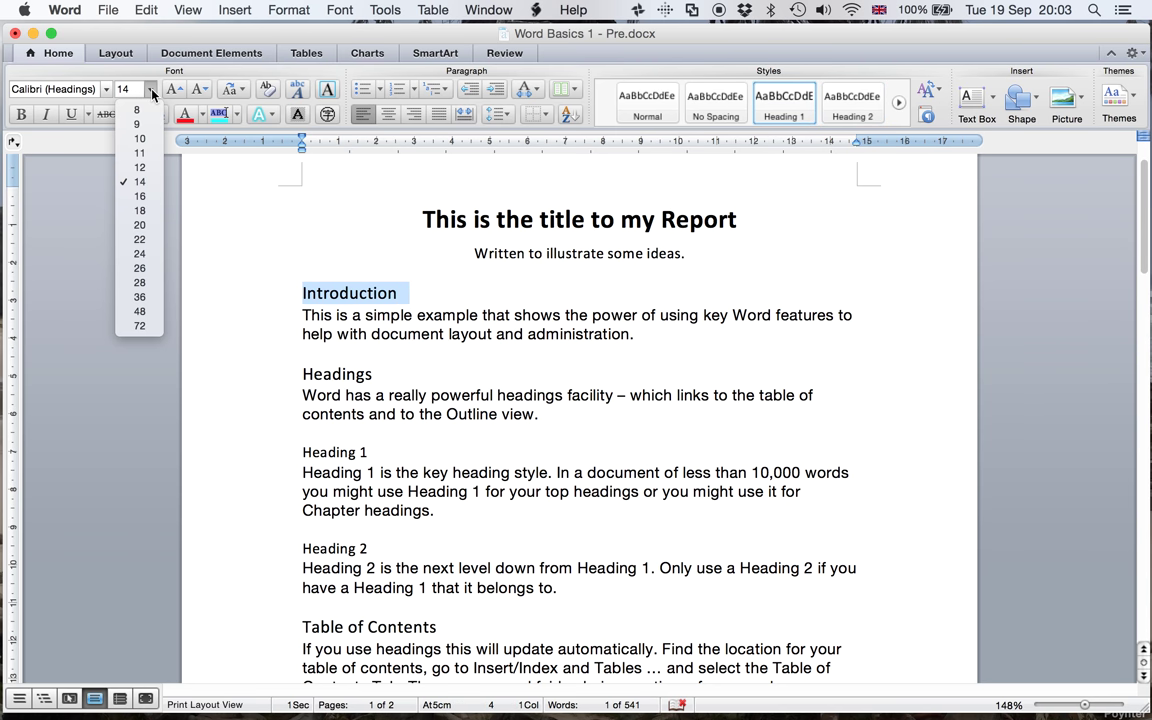
left_click(140, 210)
left_click(20, 114)
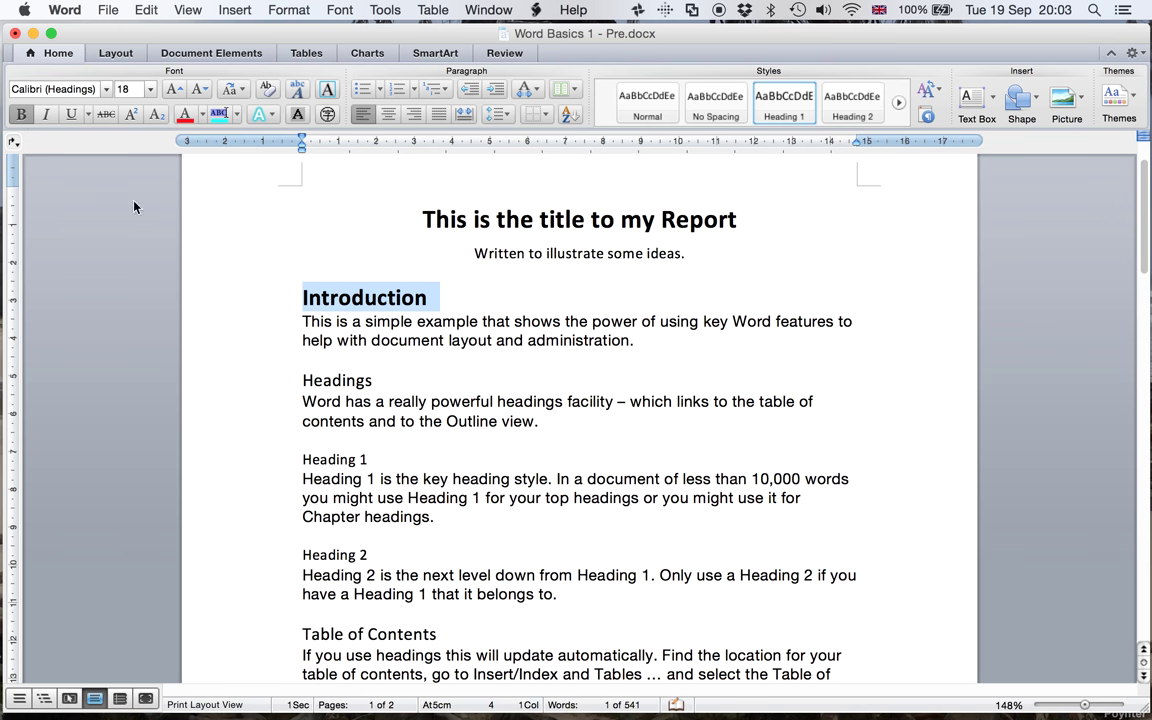
right_click(787, 111)
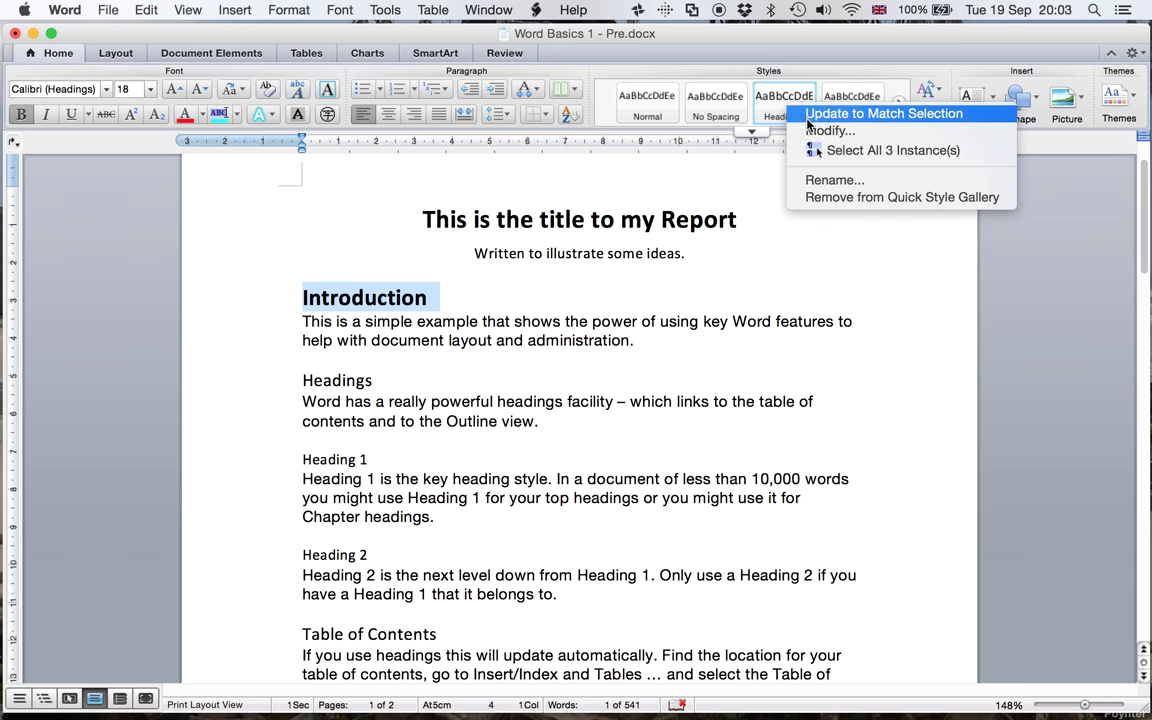
left_click(826, 114)
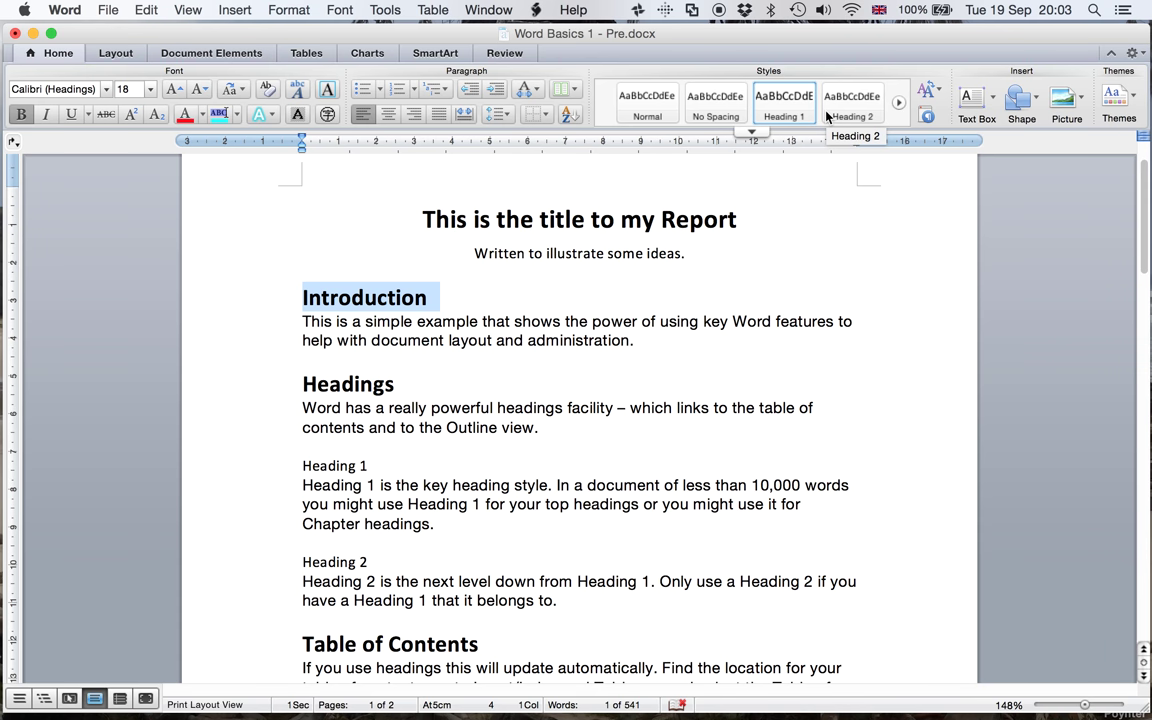
Make the 'Heading 1' subheading bold 14 pt and update Heading 2 to match it
left_click(388, 465)
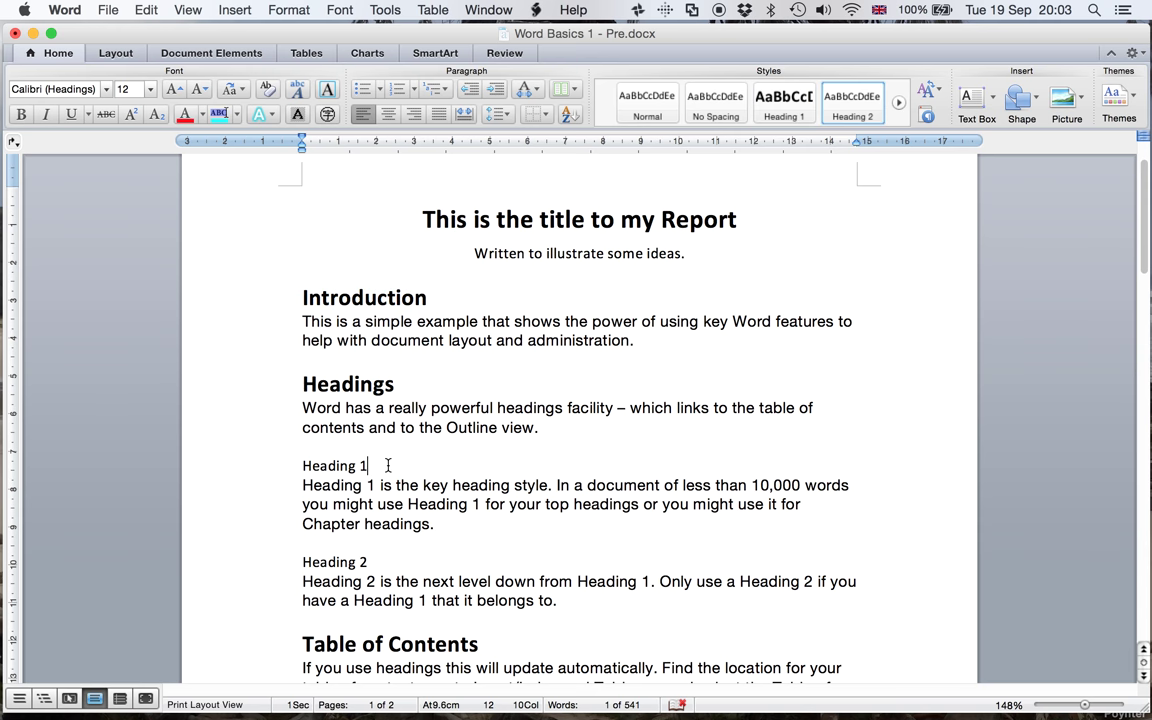
left_click_drag(368, 465, 302, 466)
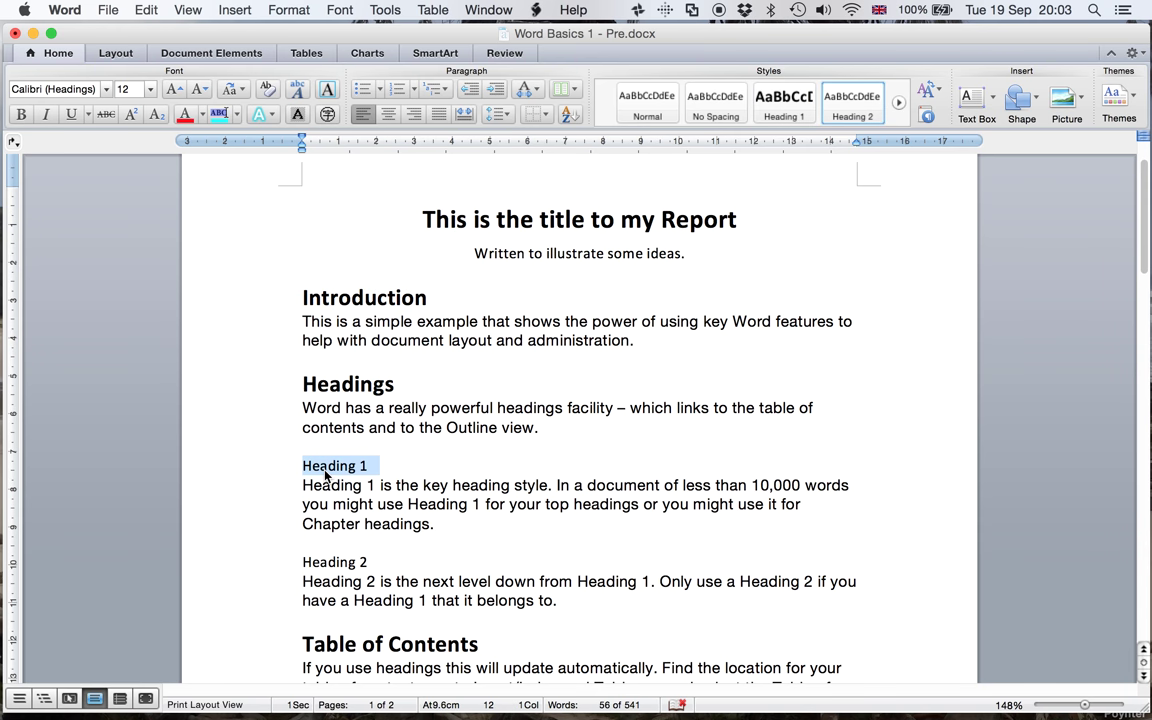
left_click(22, 114)
left_click(150, 91)
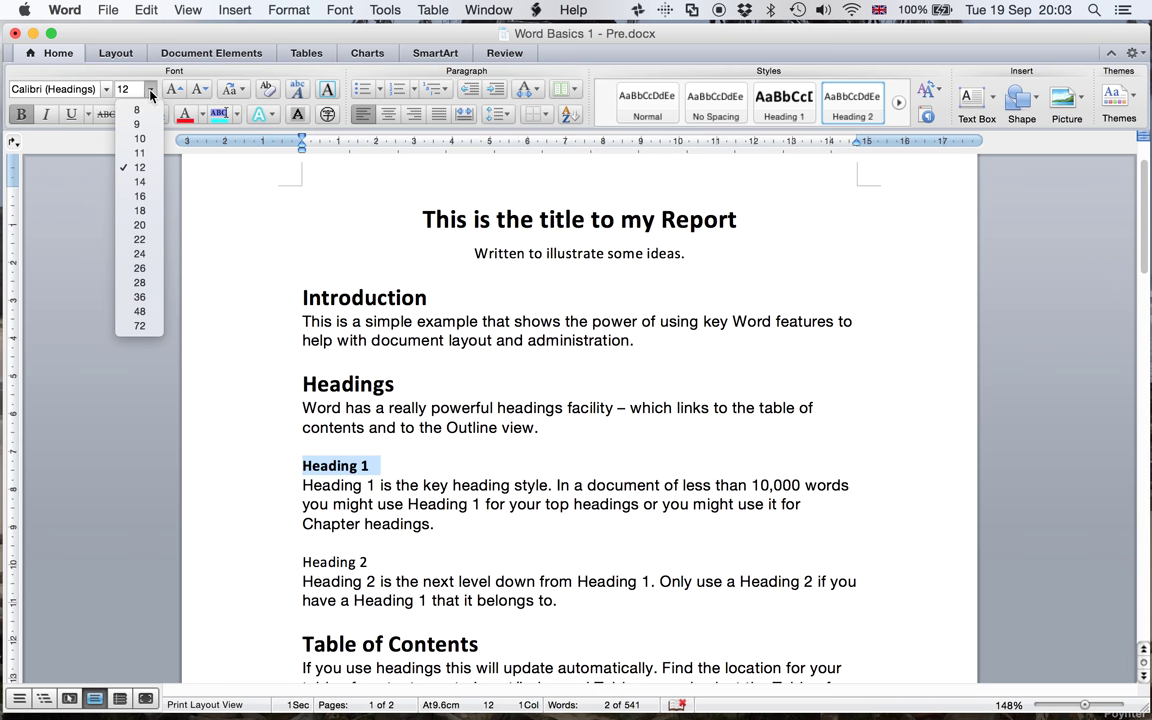
left_click(140, 181)
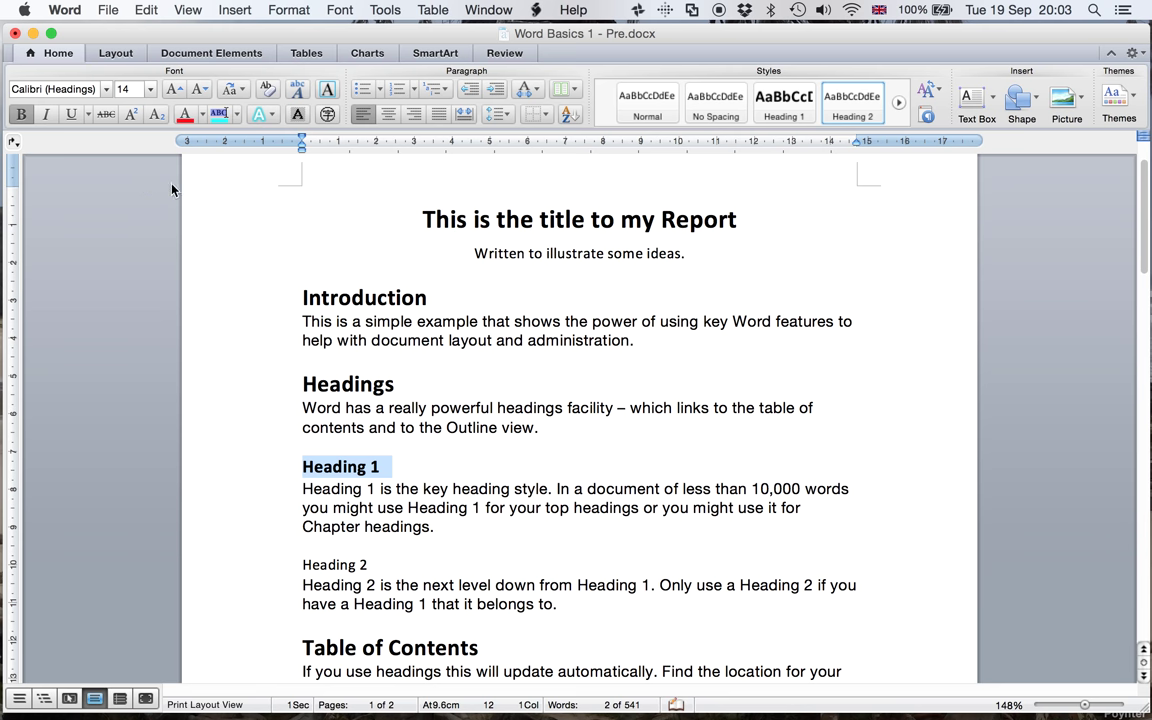
right_click(849, 108)
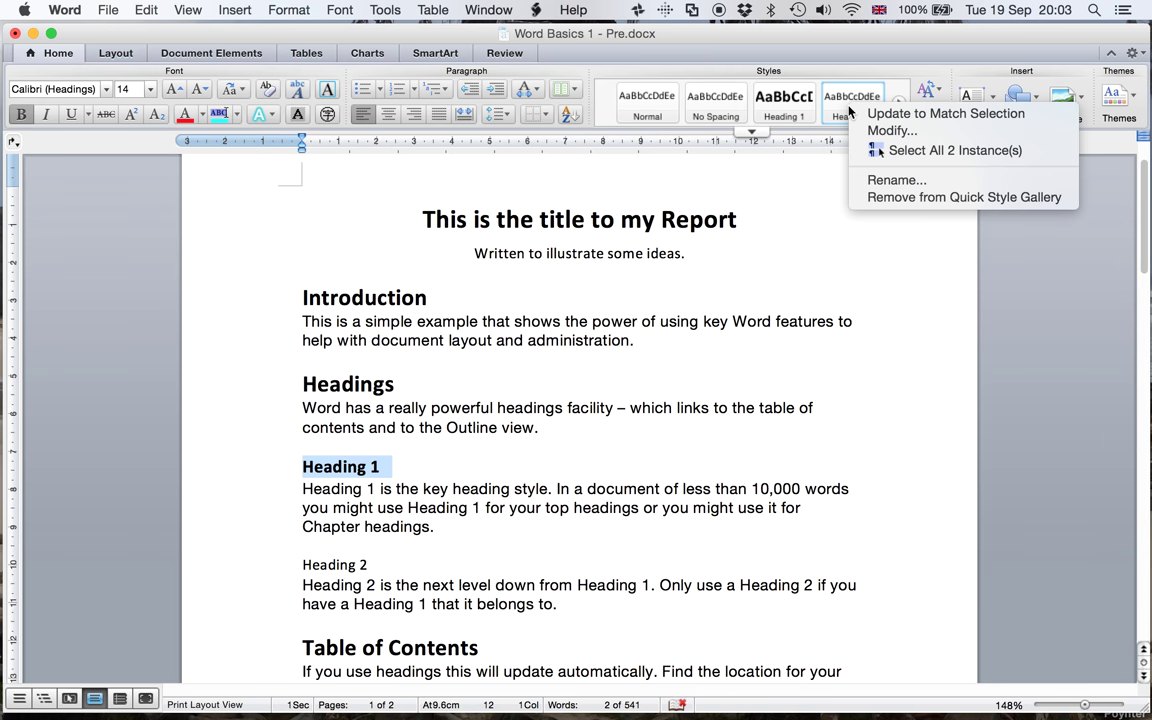
left_click(885, 116)
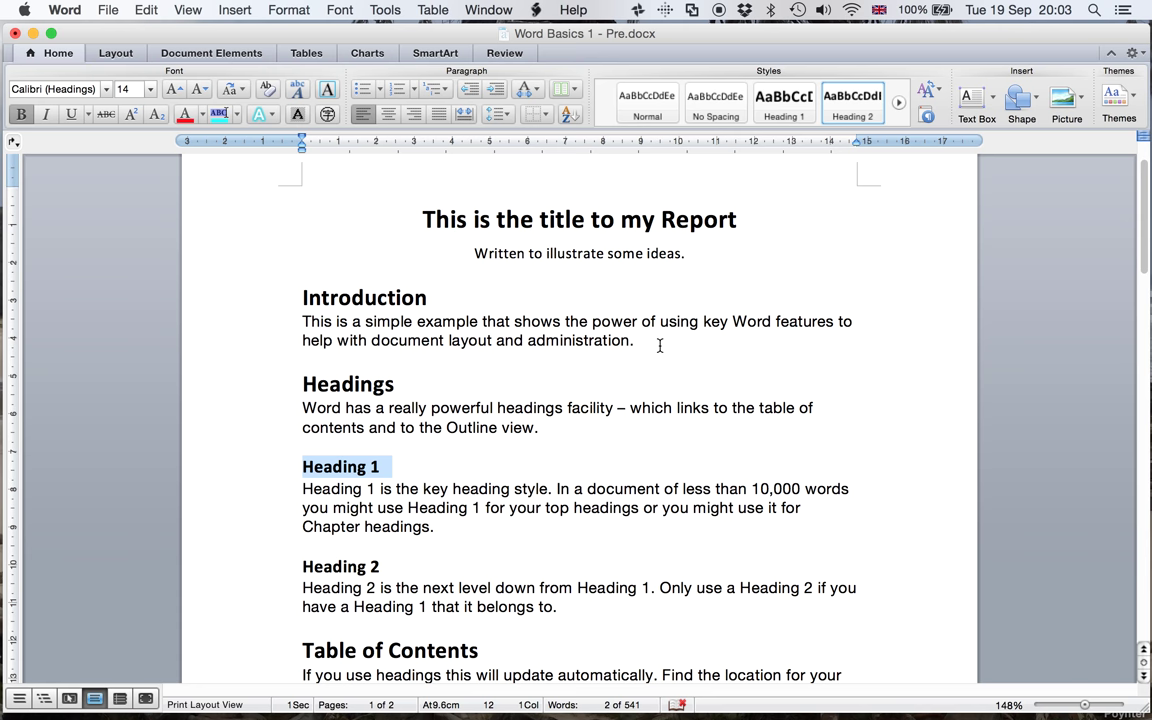
scroll(660, 344, "down", 5)
Make Styles a Heading 1, and Normal and Body Text Heading 2
scroll(660, 345, "down", 11)
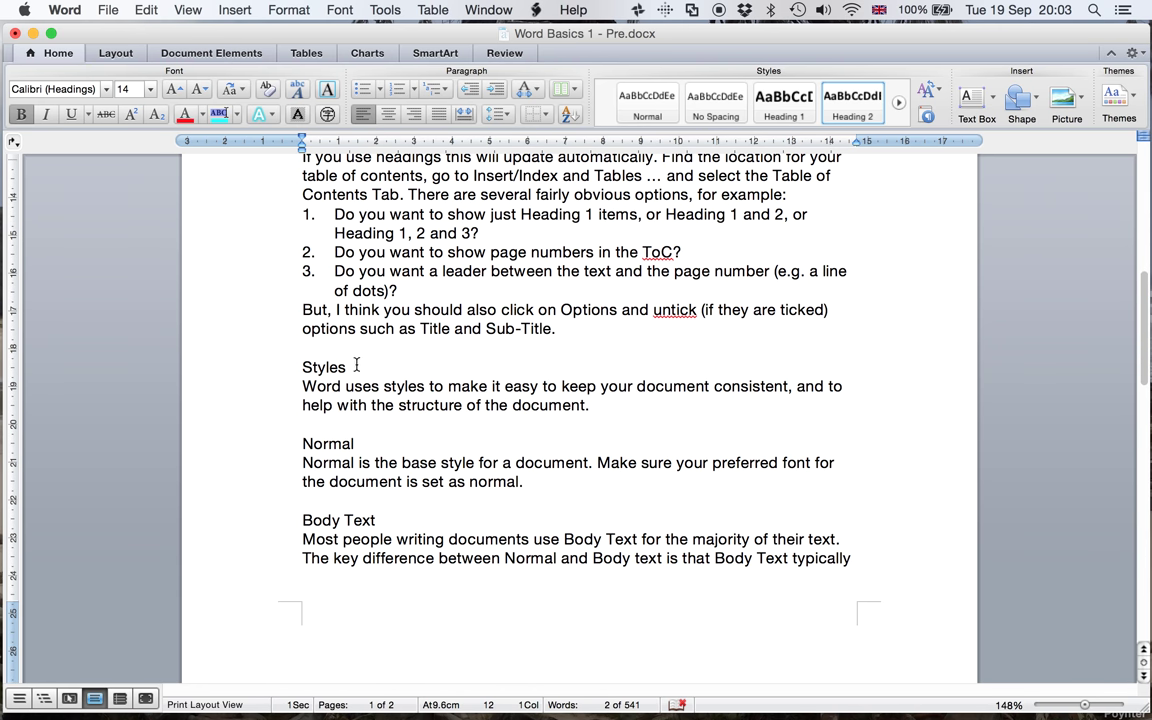
left_click(330, 367)
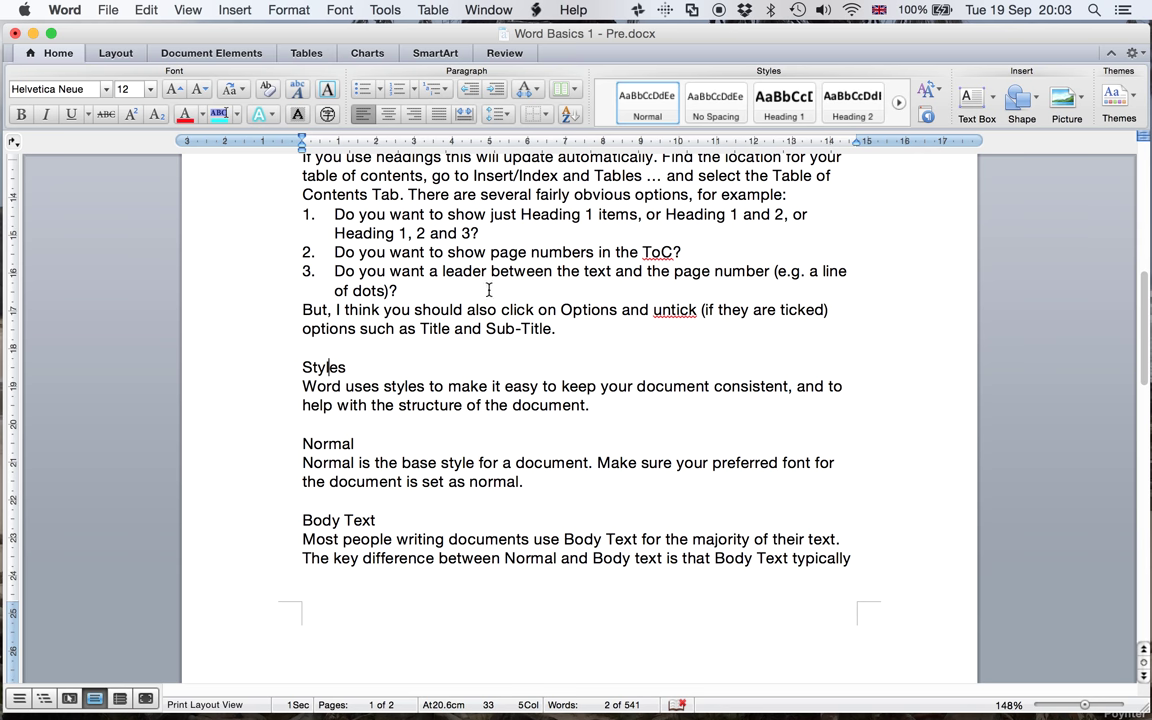
left_click(786, 106)
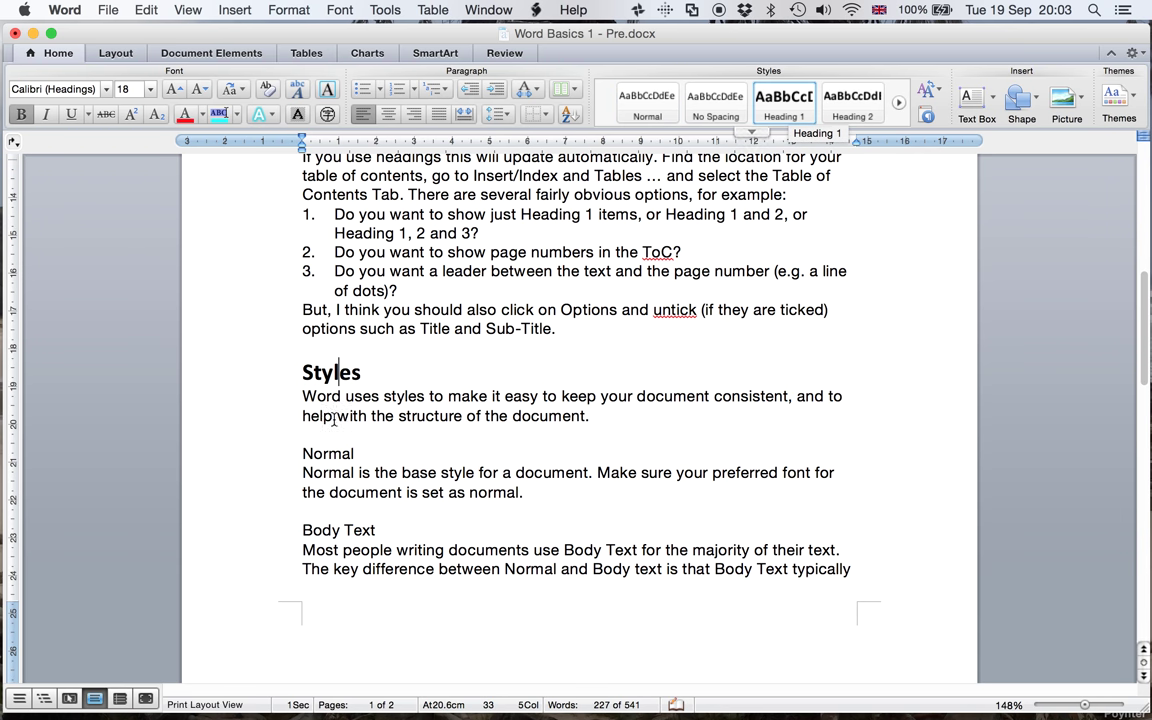
left_click(327, 453)
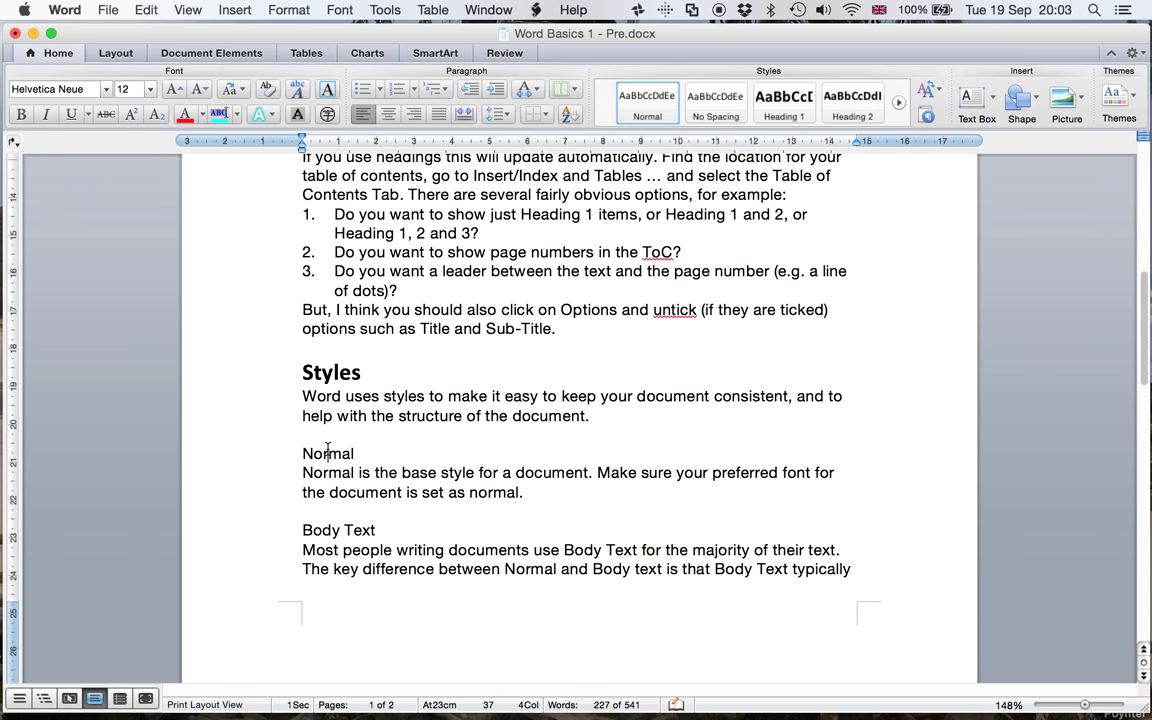
left_click(843, 108)
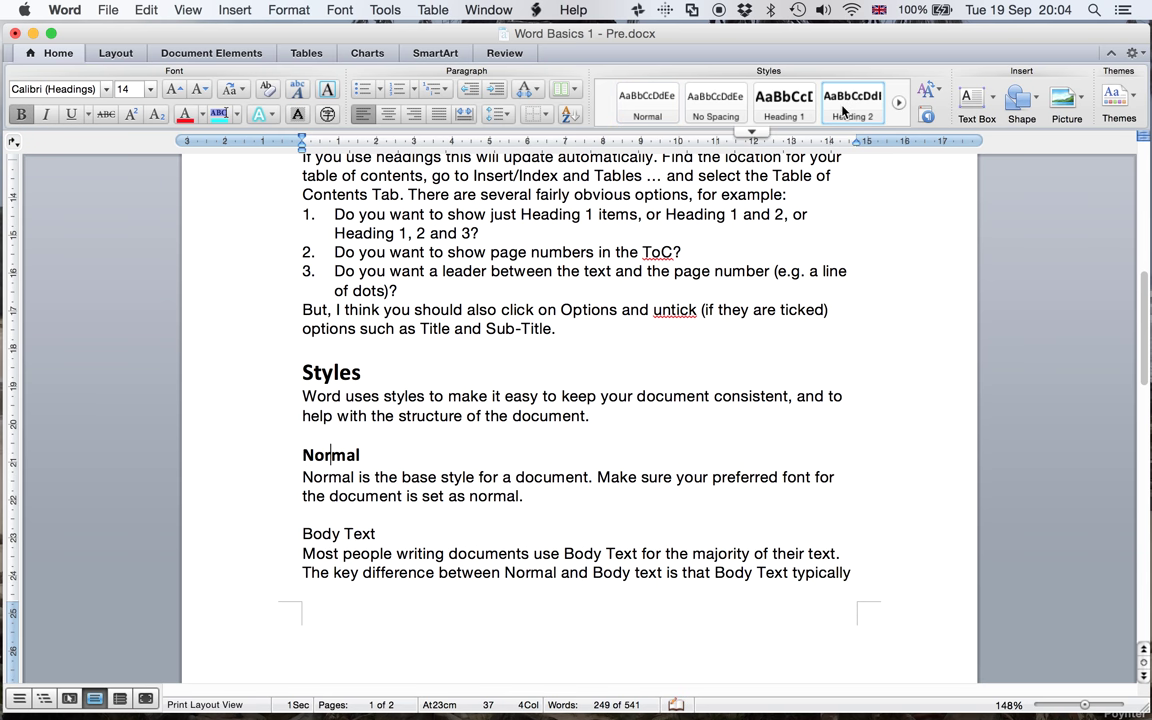
left_click(345, 533)
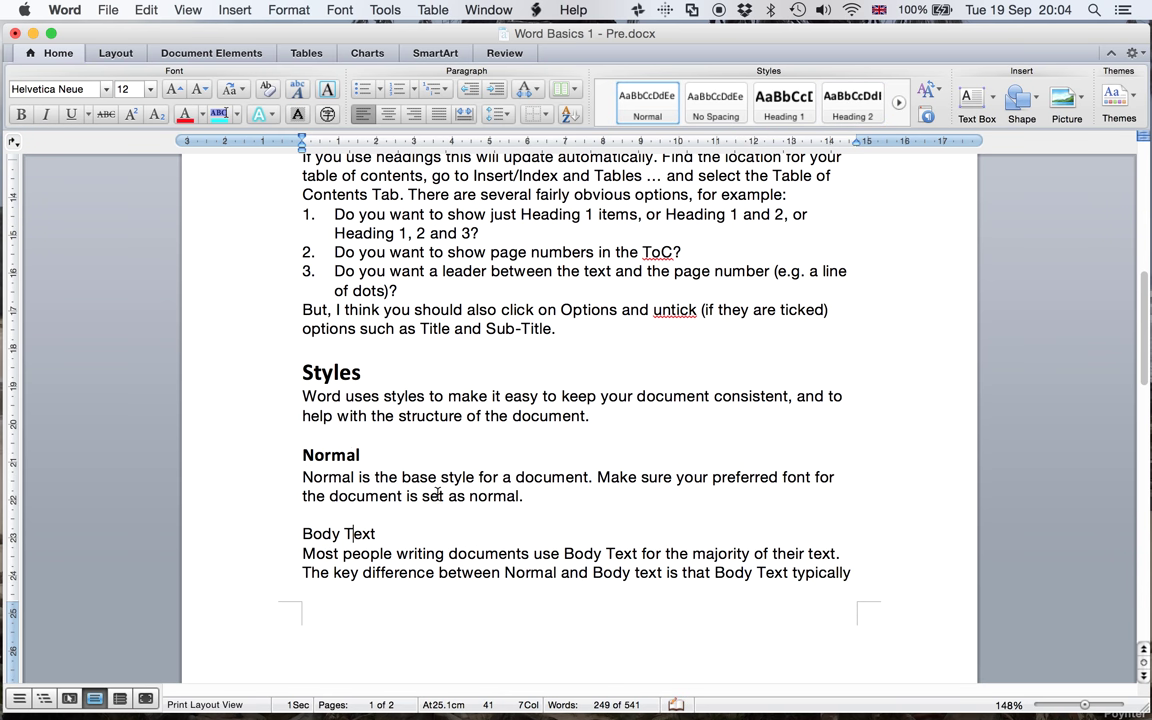
left_click(843, 105)
Apply Heading 1 to 'Don't Format Instances – Format Styles', 'The Outline View' and 'Page Breaks Using Paragraphs'
scroll(563, 342, "down", 10)
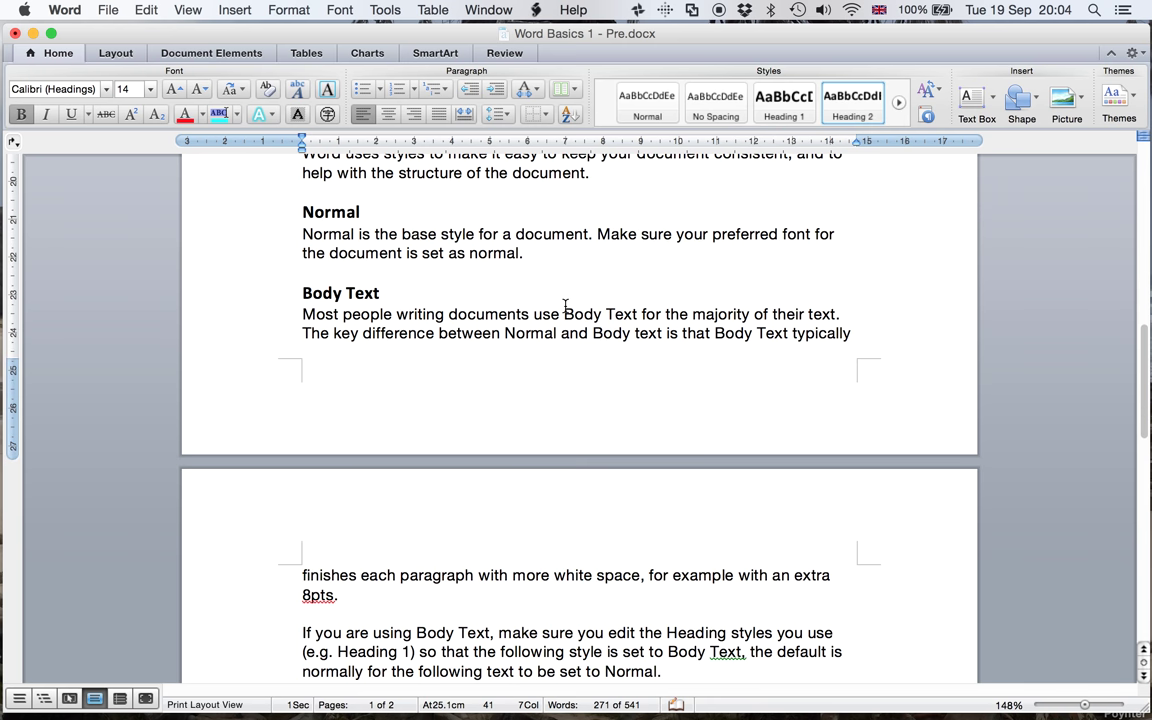
scroll(565, 307, "down", 6)
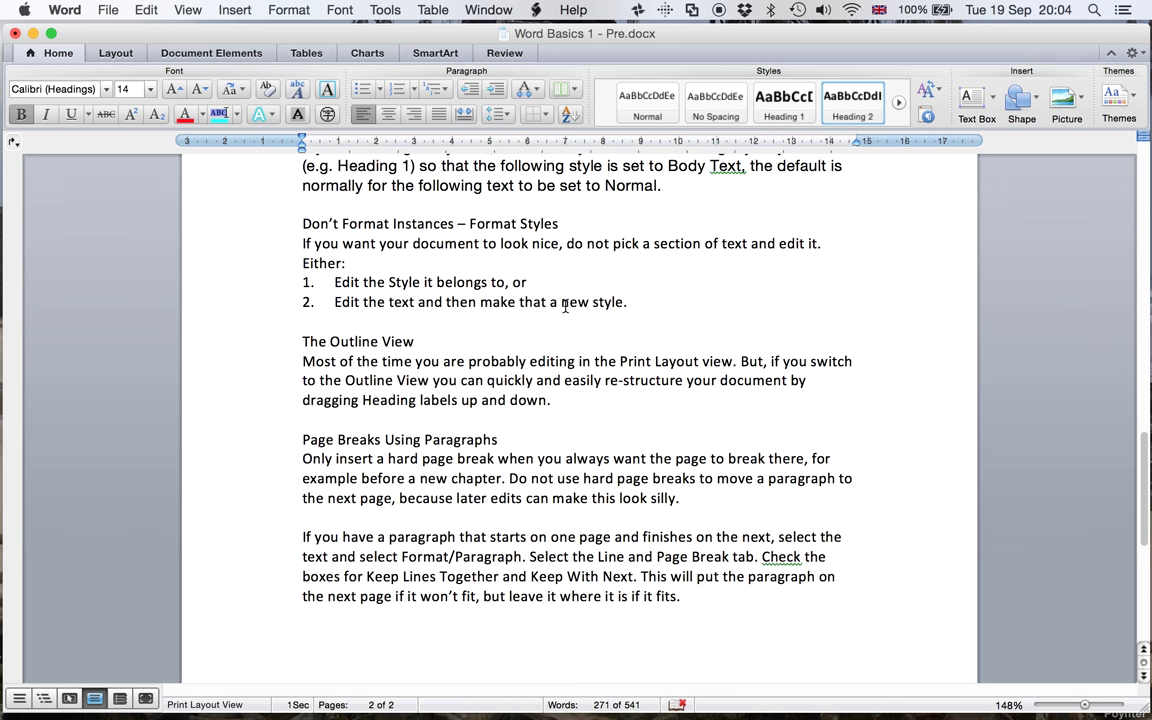
scroll(565, 307, "up", 5)
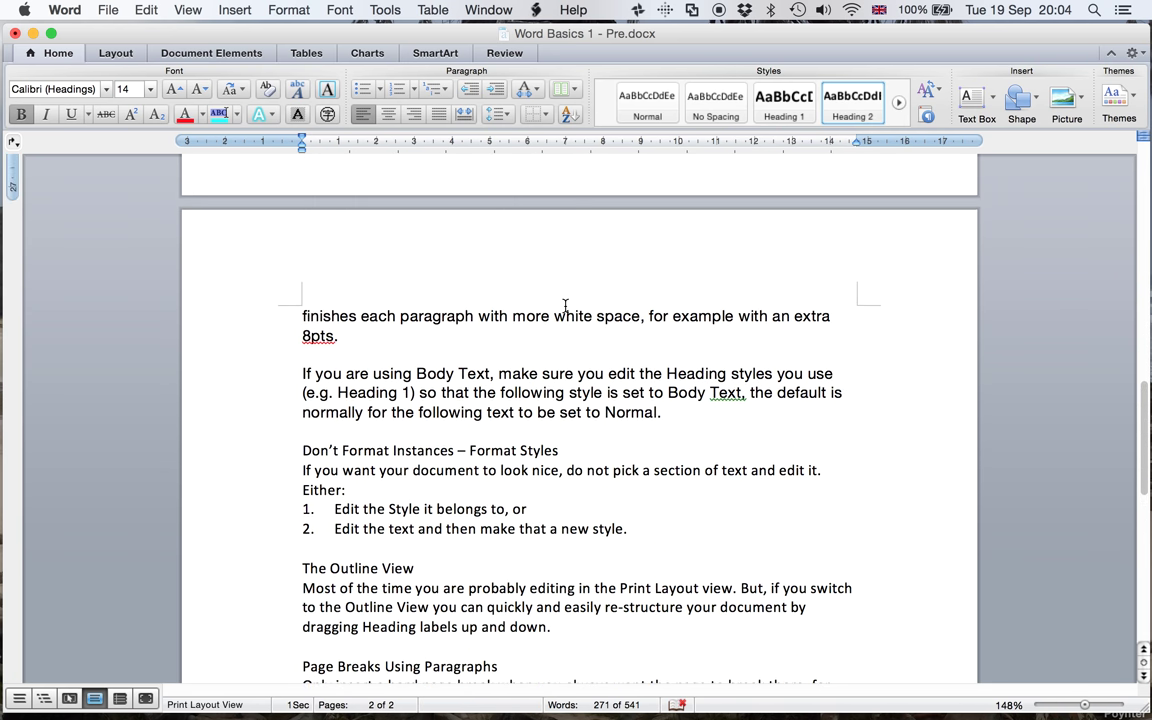
left_click(419, 450)
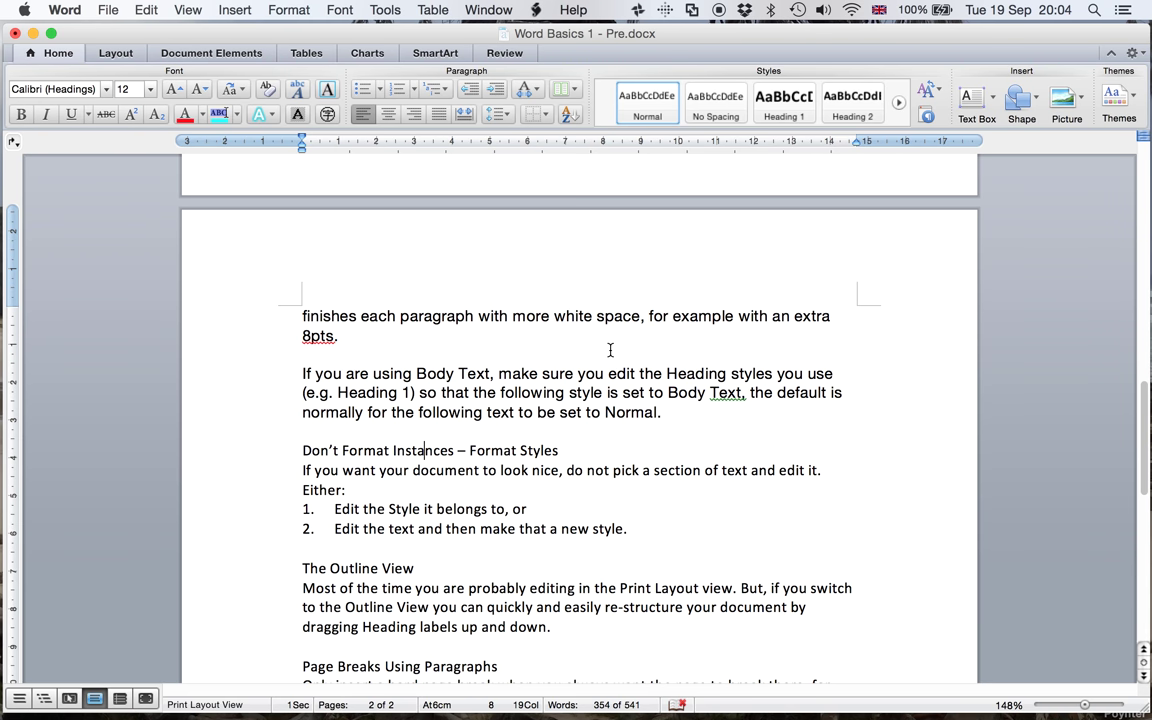
left_click(778, 104)
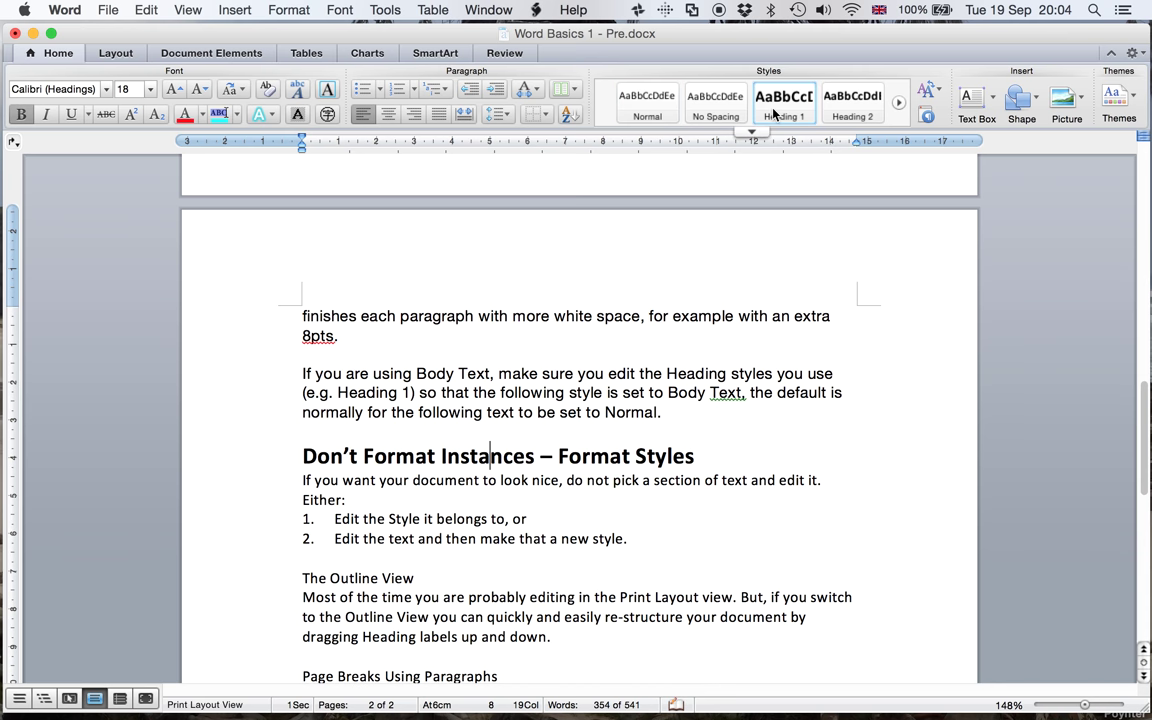
scroll(524, 458, "down", 1)
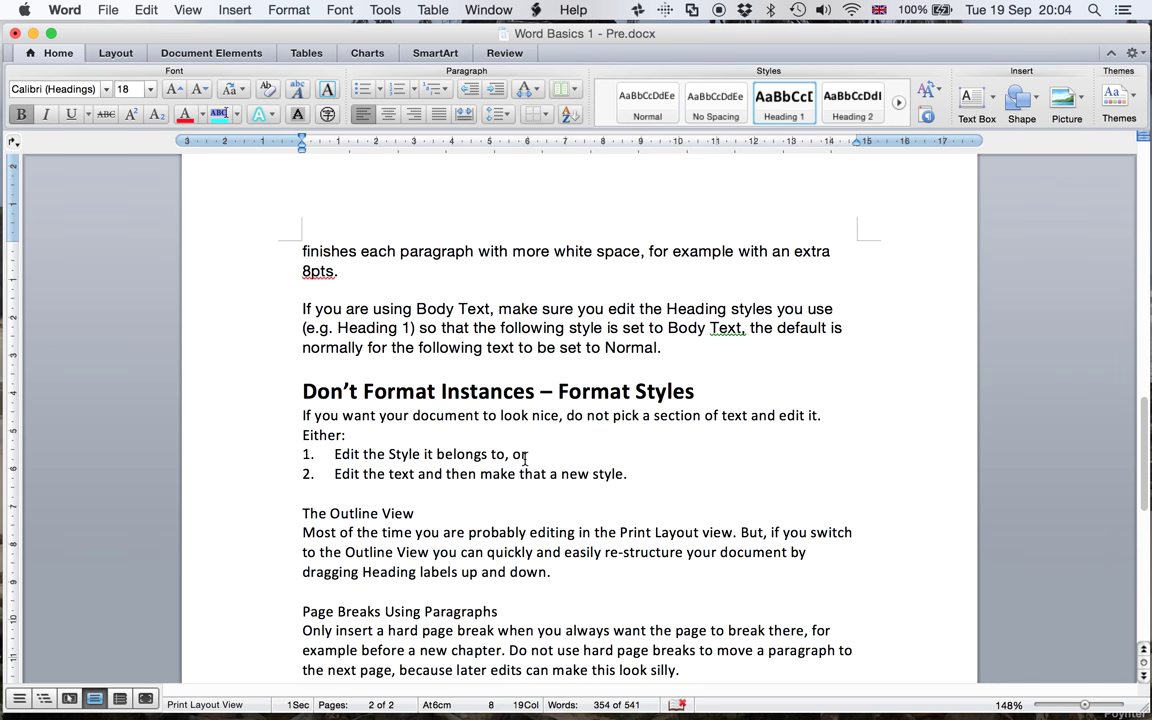
left_click(331, 512)
left_click(782, 102)
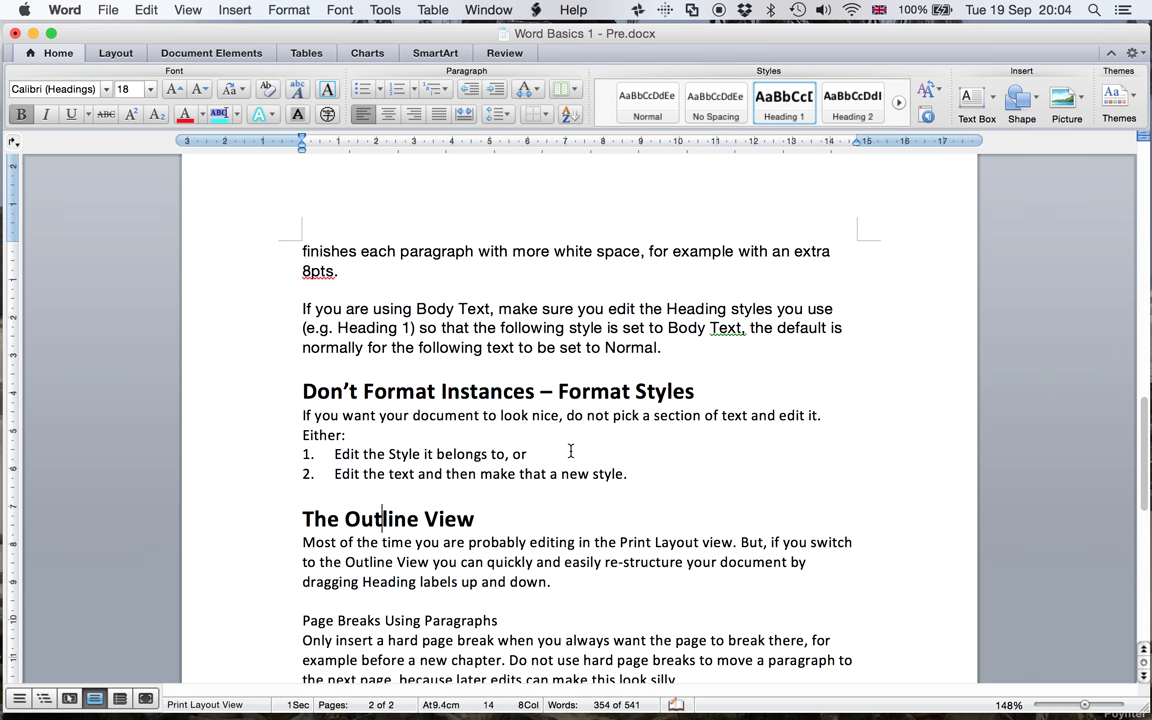
scroll(571, 451, "down", 1)
scroll(571, 451, "down", 2)
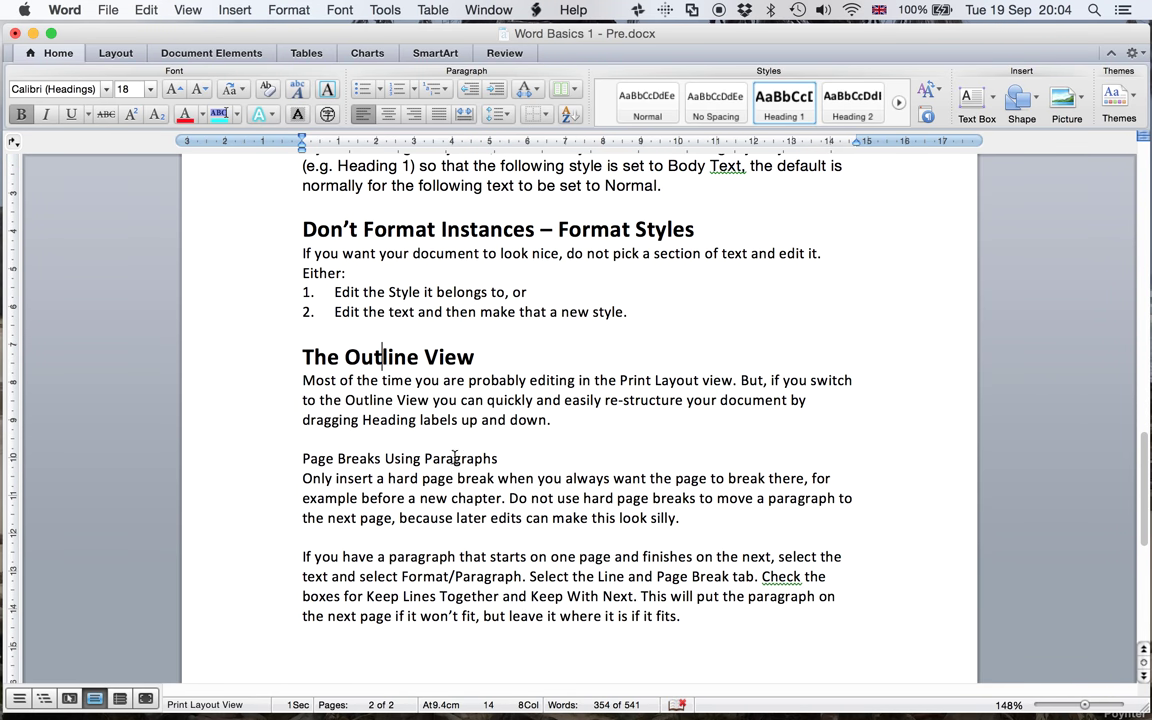
left_click(455, 458)
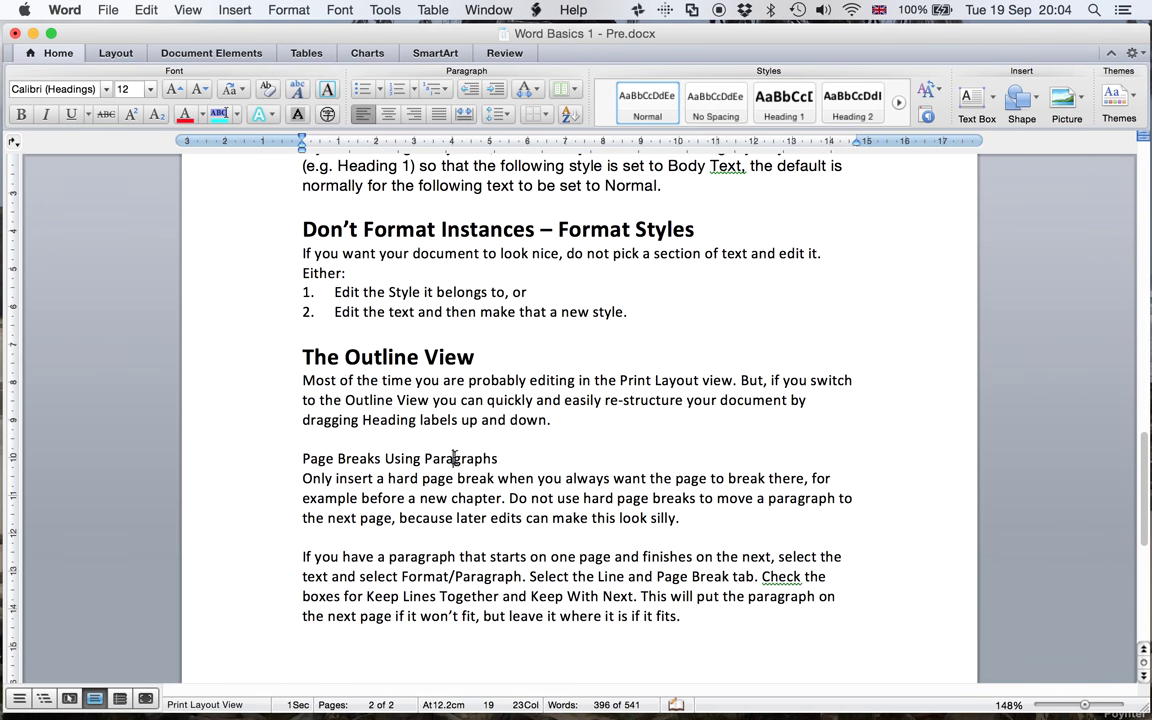
left_click(782, 110)
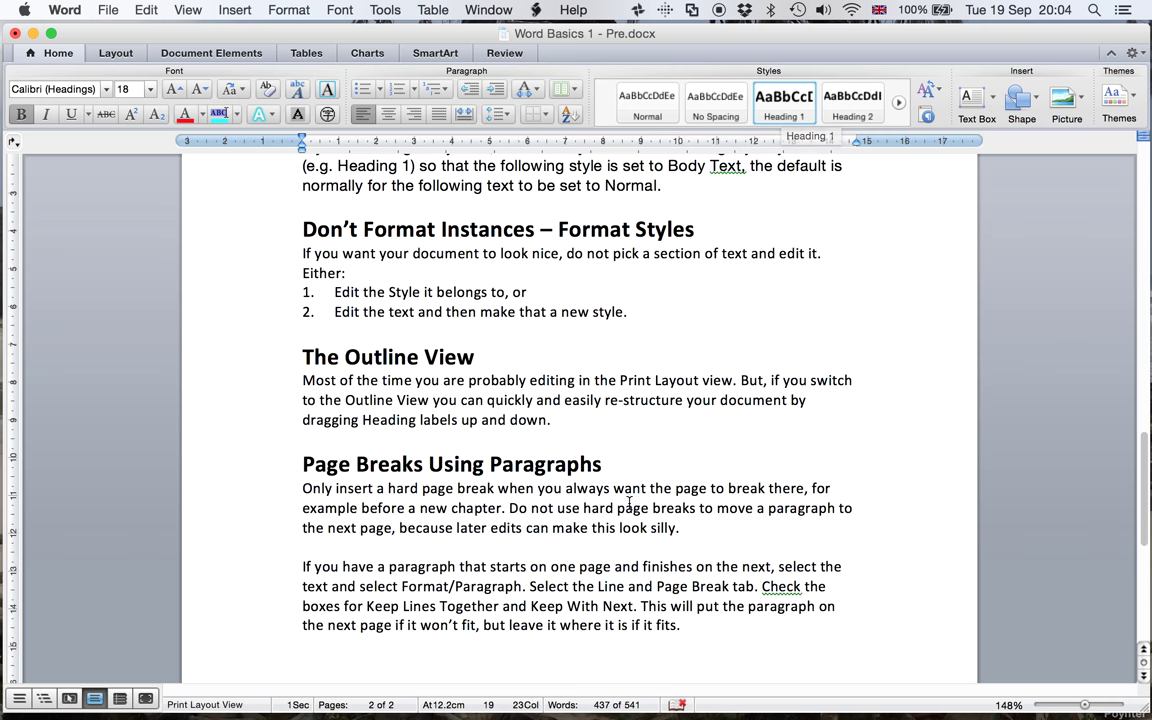
scroll(625, 510, "down", 1)
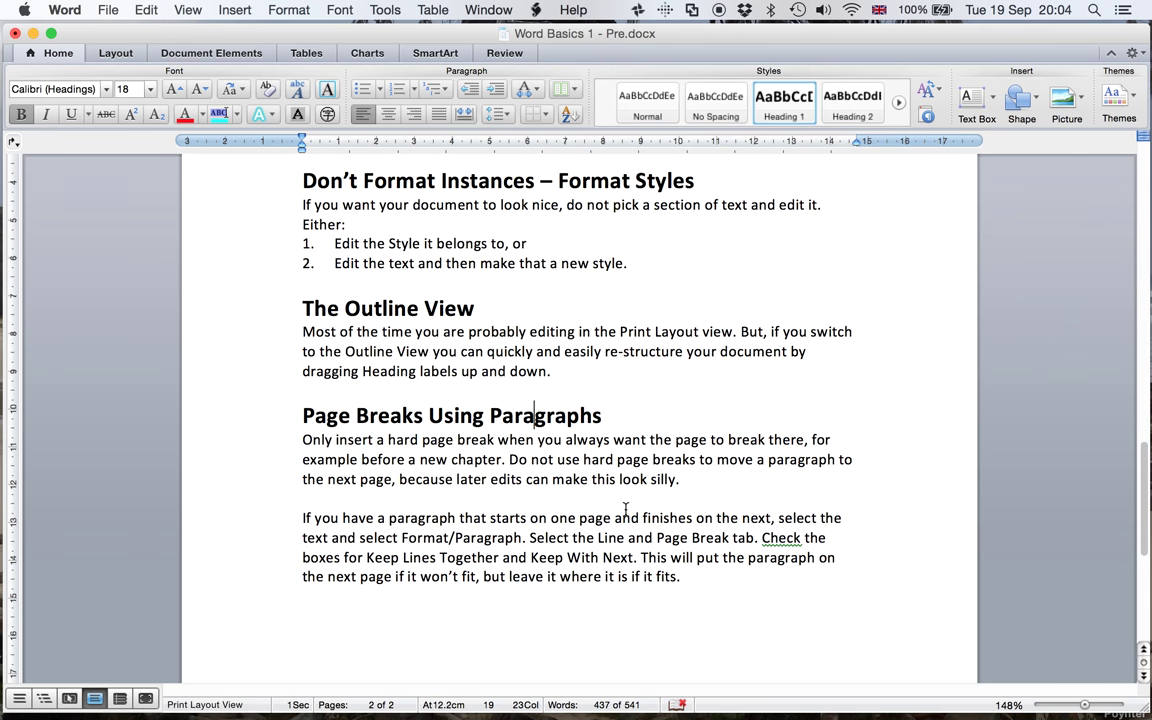
Review the styled report, return to the top, and open the View menu
scroll(625, 510, "up", 5)
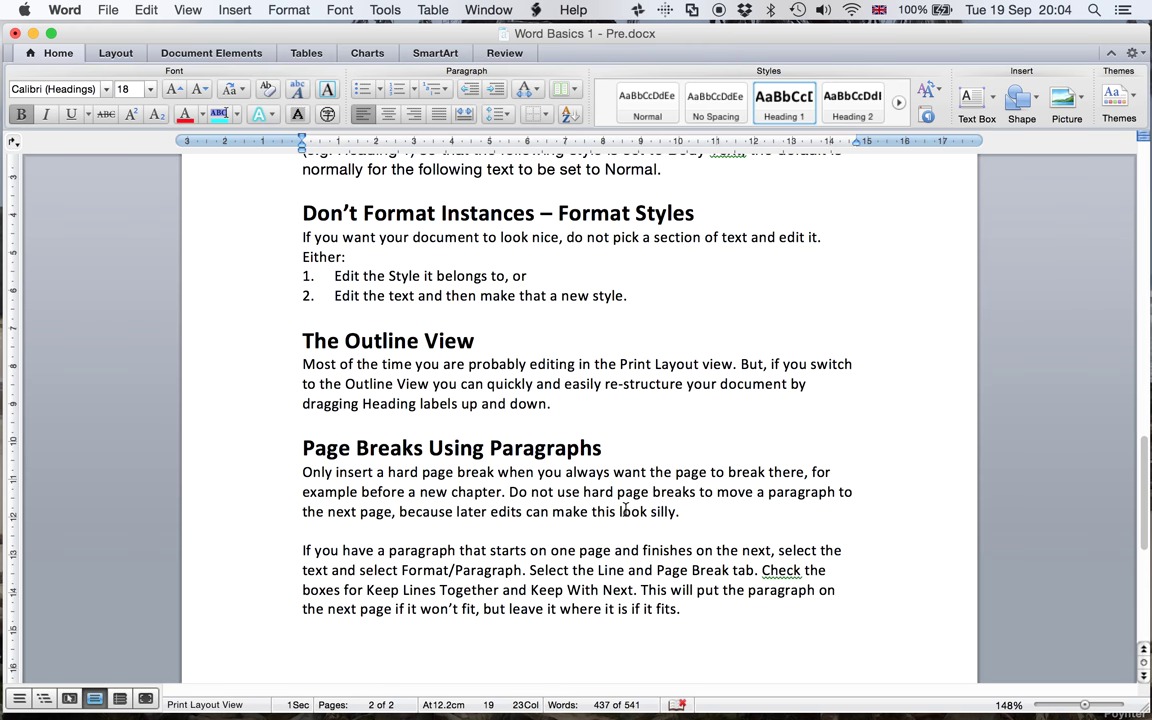
scroll(625, 510, "up", 15)
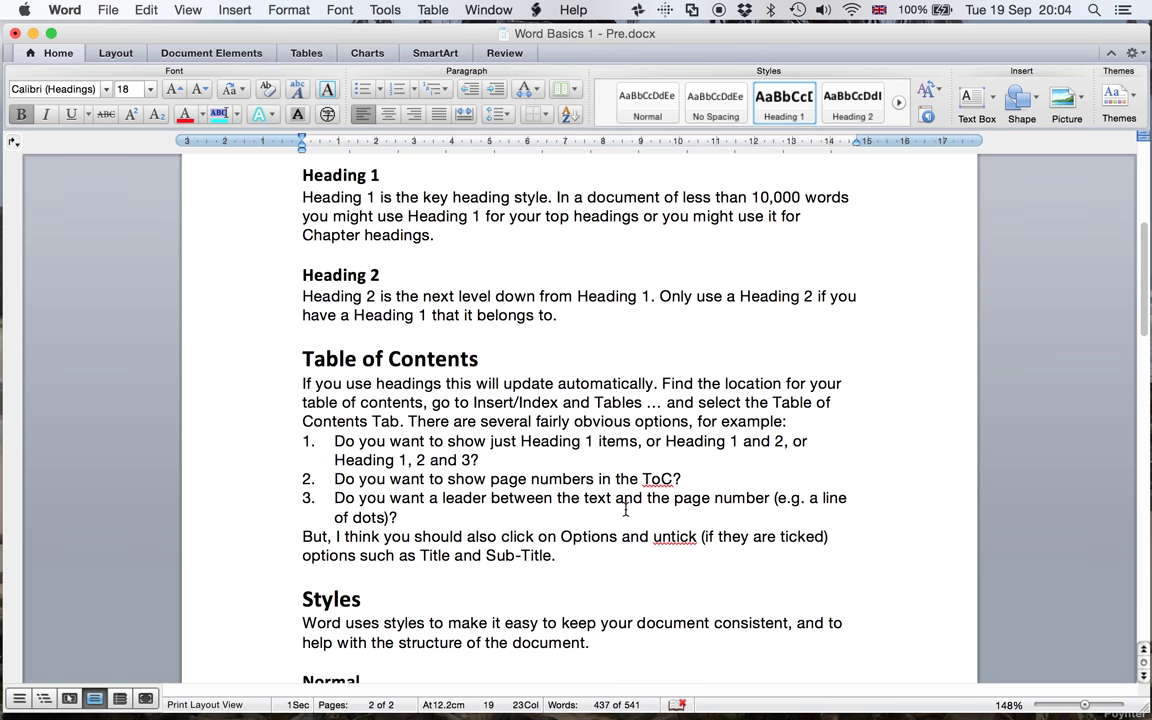
scroll(625, 510, "up", 2)
scroll(625, 510, "down", 4)
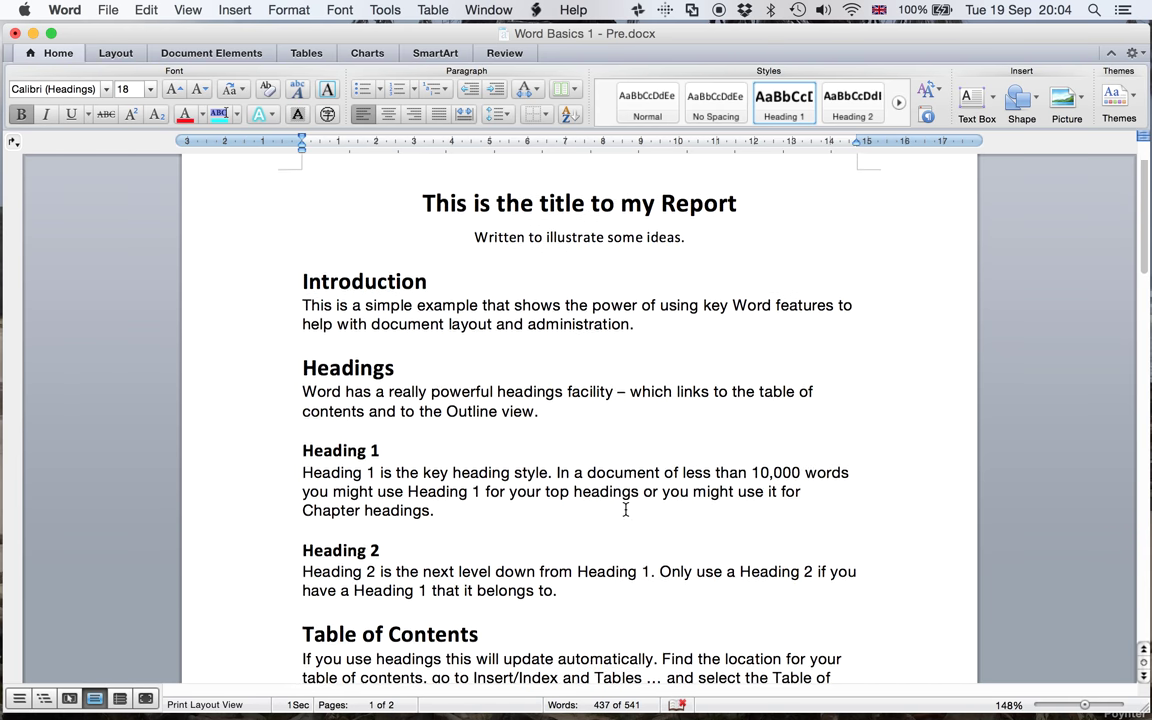
scroll(625, 500, "down", 1)
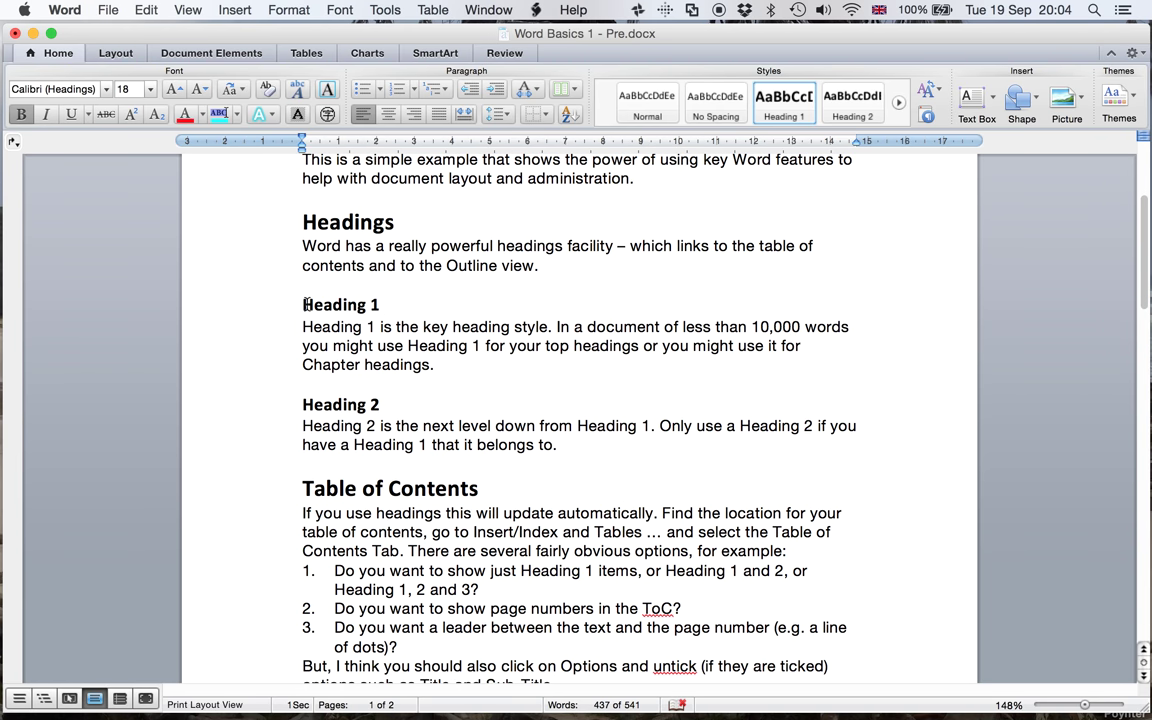
scroll(327, 428, "down", 10)
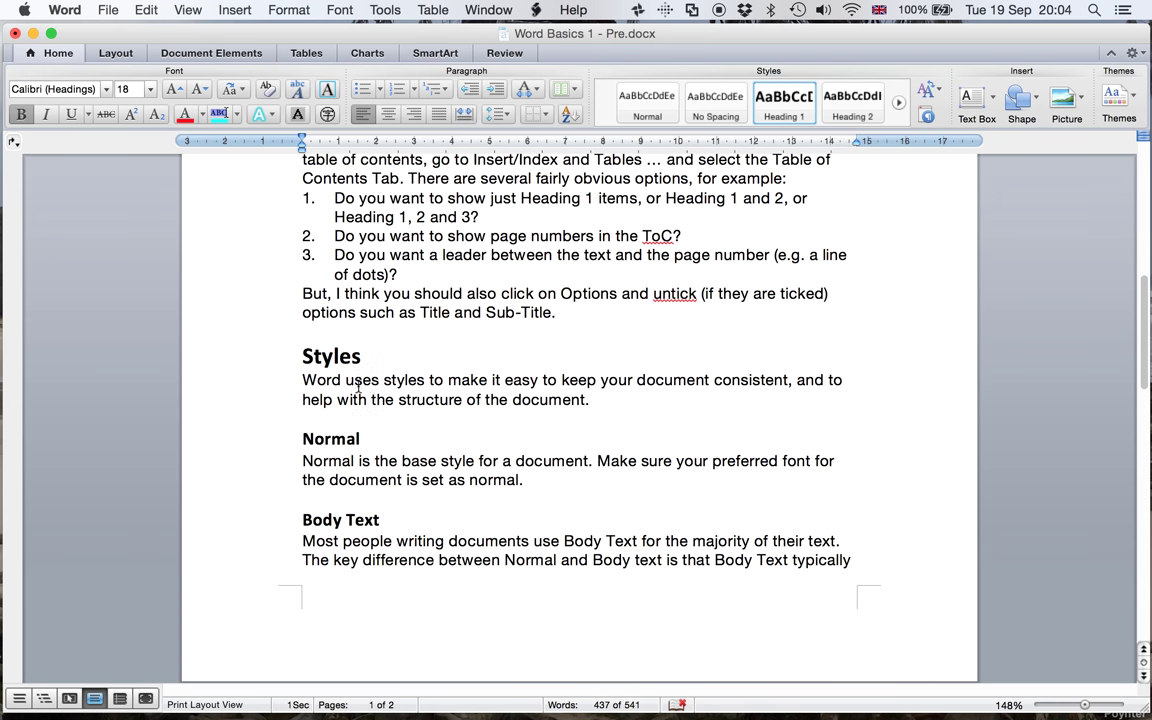
scroll(375, 421, "up", 4)
scroll(375, 421, "up", 6)
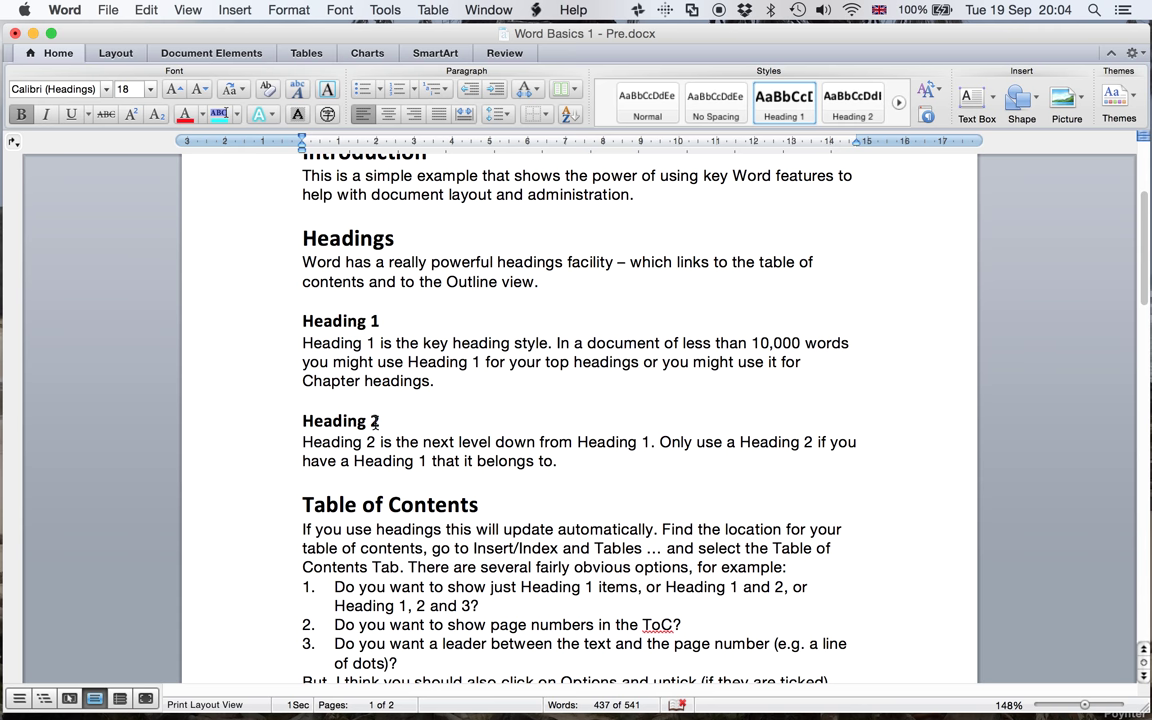
scroll(375, 421, "up", 4)
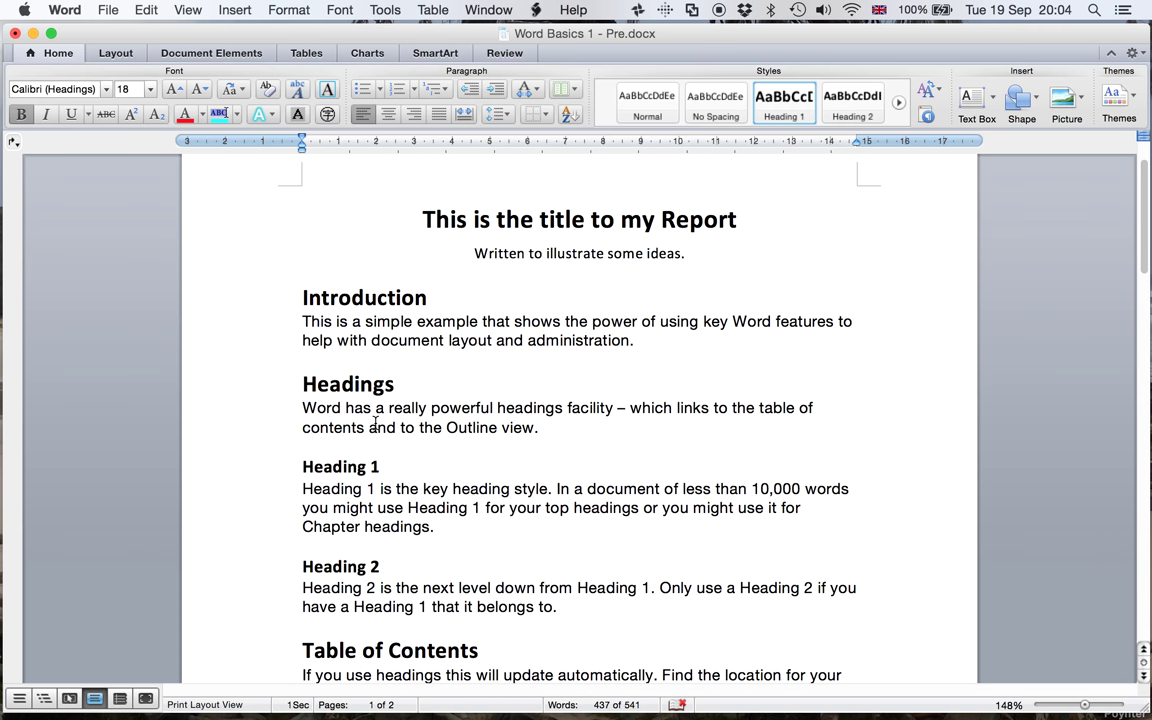
left_click(189, 10)
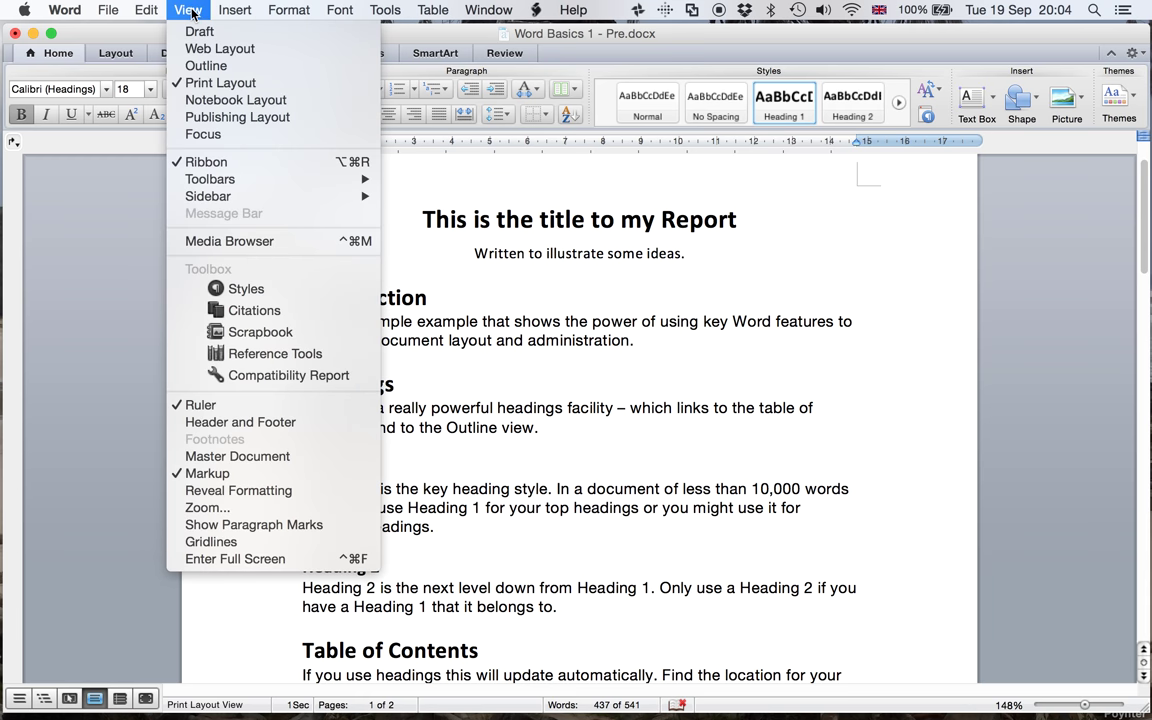
Switch the report to Outline view showing headings down to Level 2
left_click(202, 66)
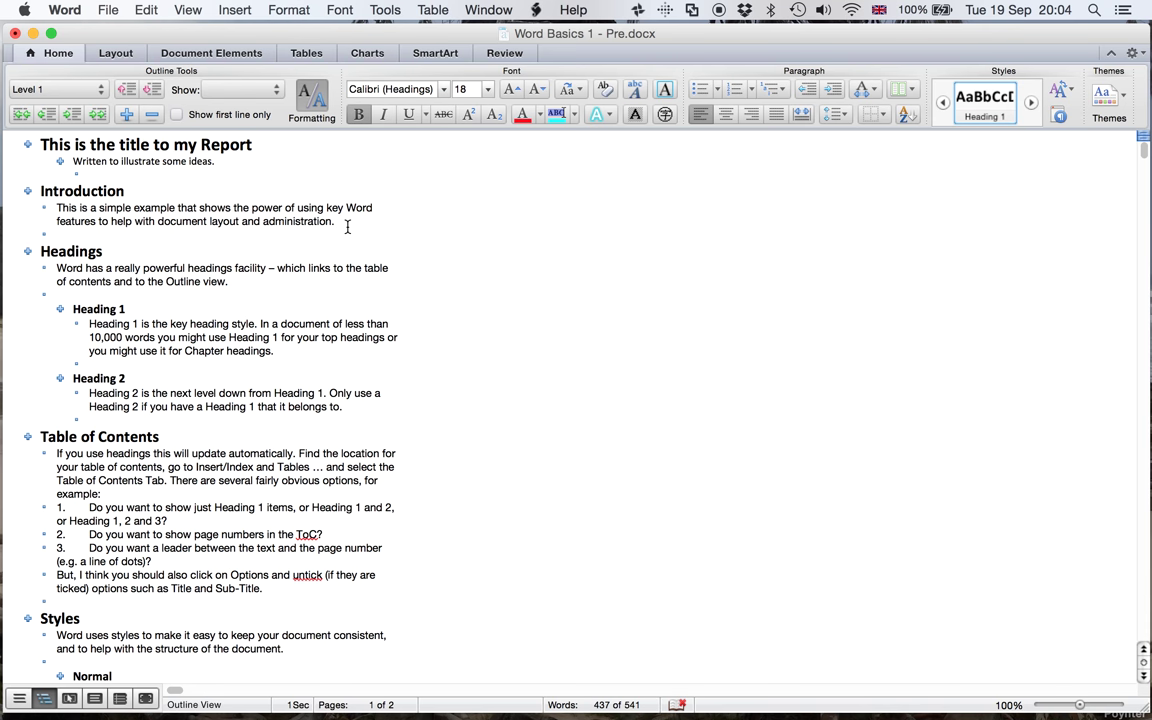
left_click(256, 90)
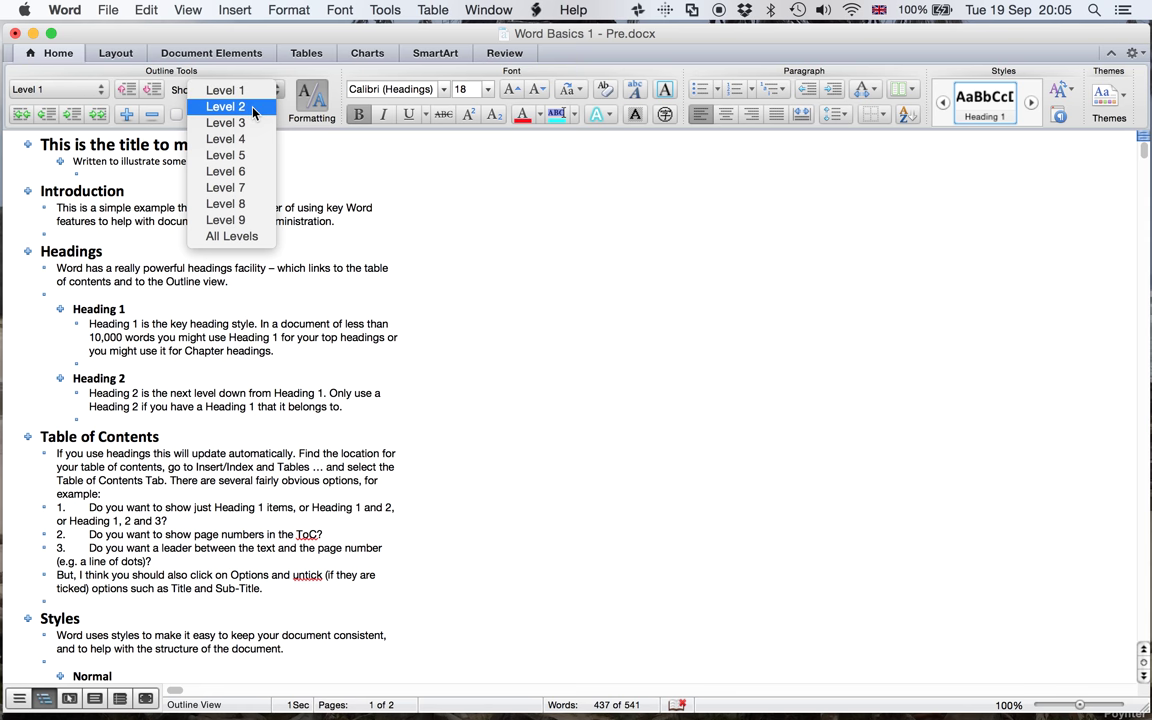
left_click(253, 108)
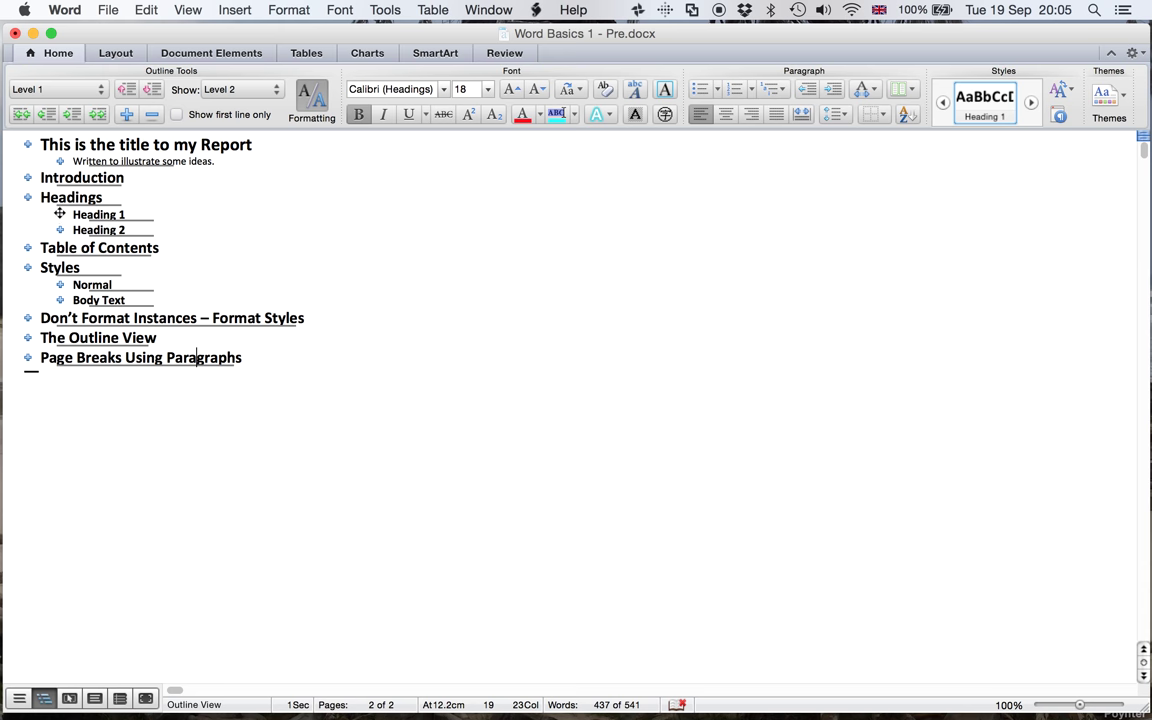
Drag the Heading 1 and Heading 2 subsections under Styles, between Normal and Body Text
left_click_drag(59, 214, 57, 288)
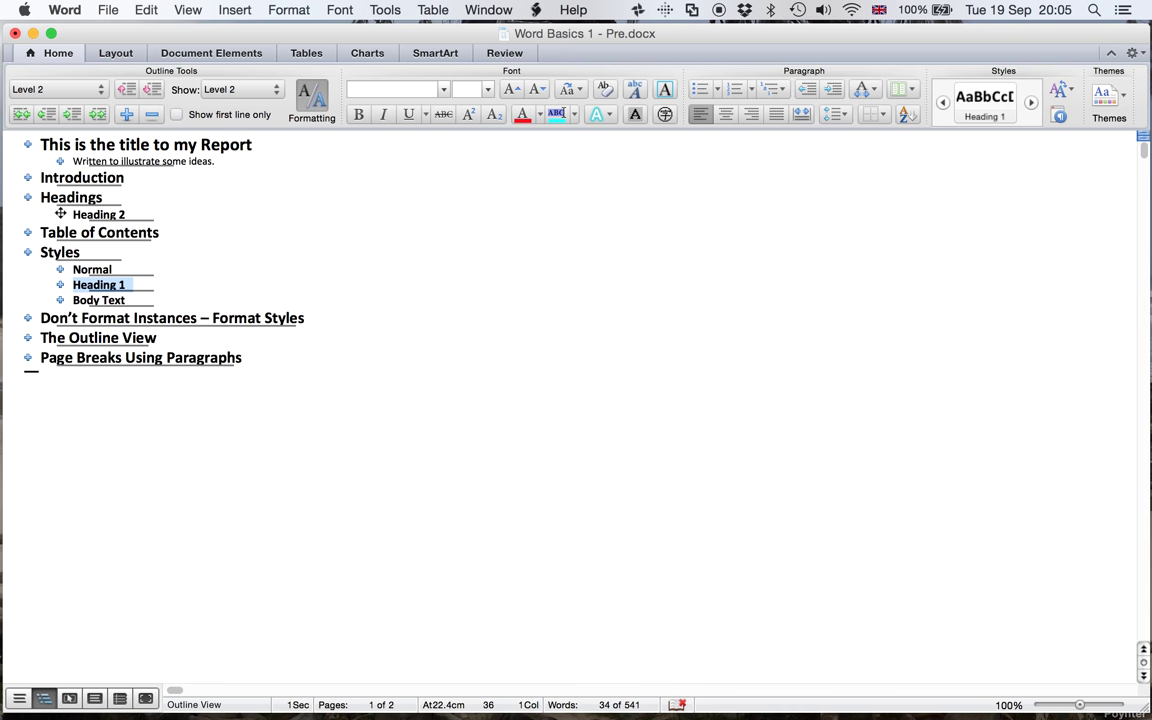
left_click_drag(60, 213, 58, 285)
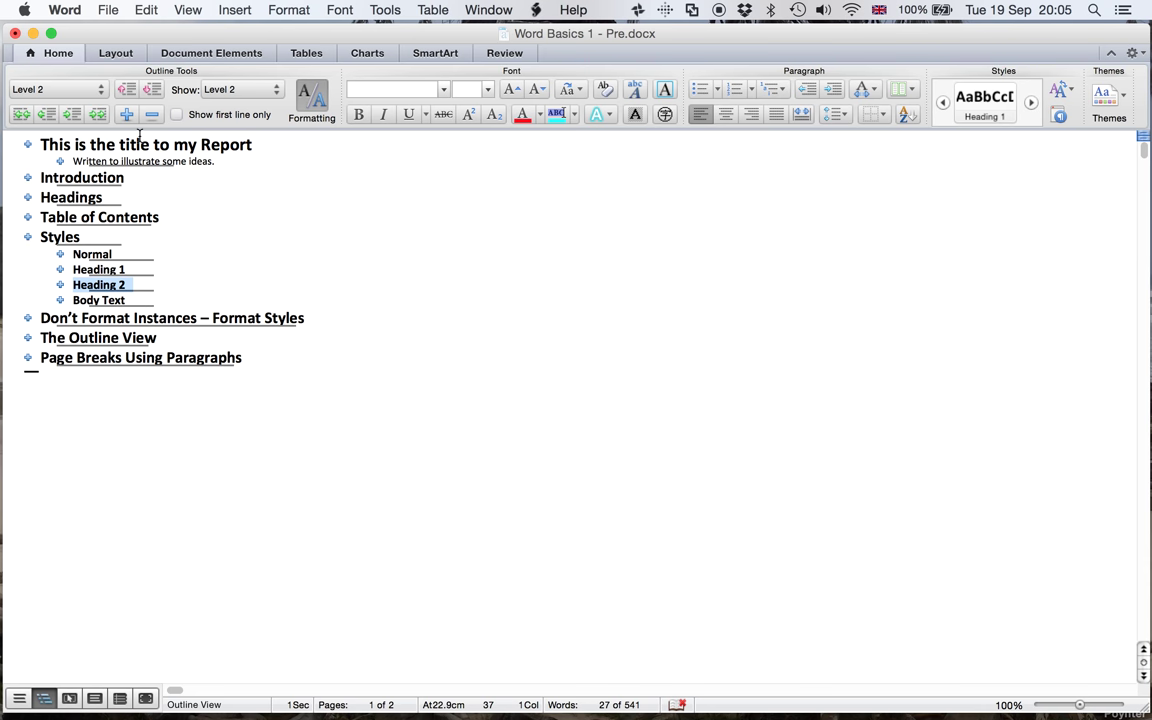
left_click(188, 12)
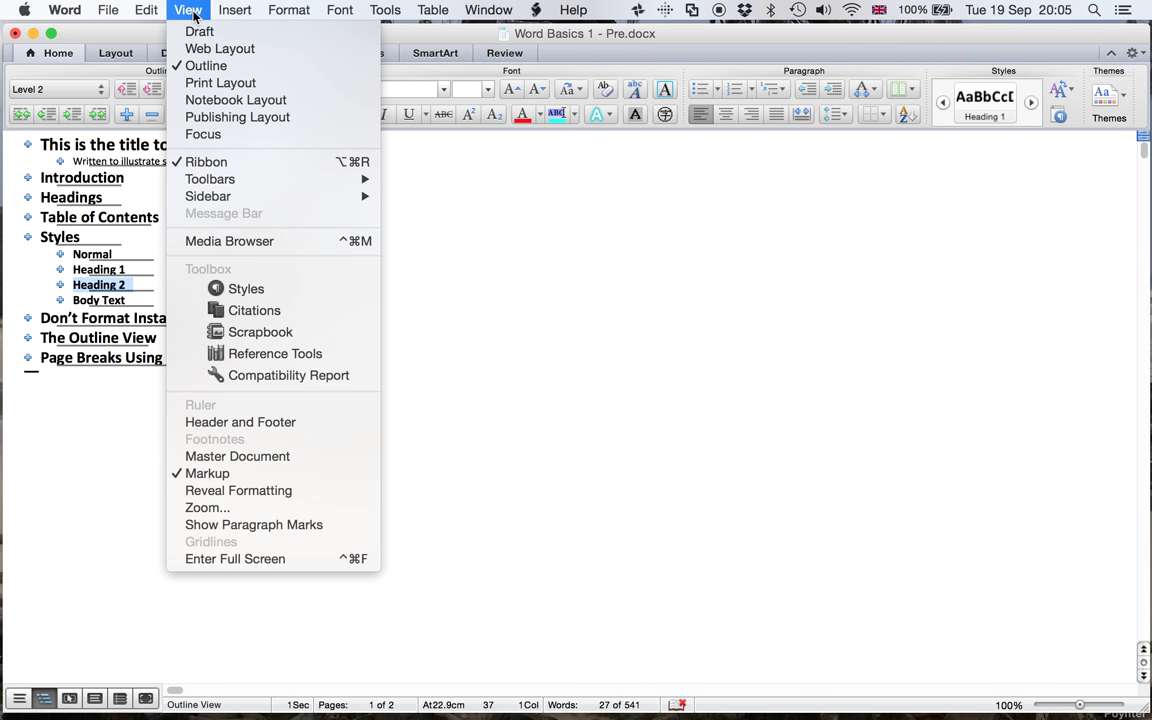
Return to Print Layout view and scroll through the report to check the moved sections
left_click(207, 84)
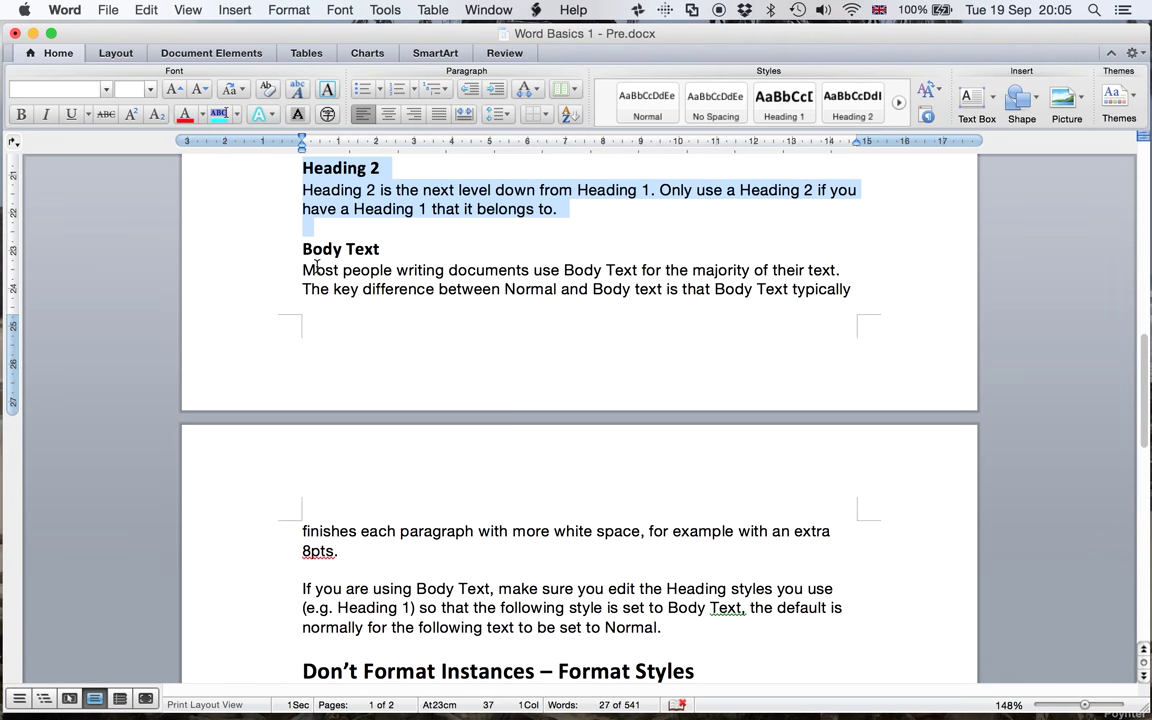
scroll(313, 258, "up", 10)
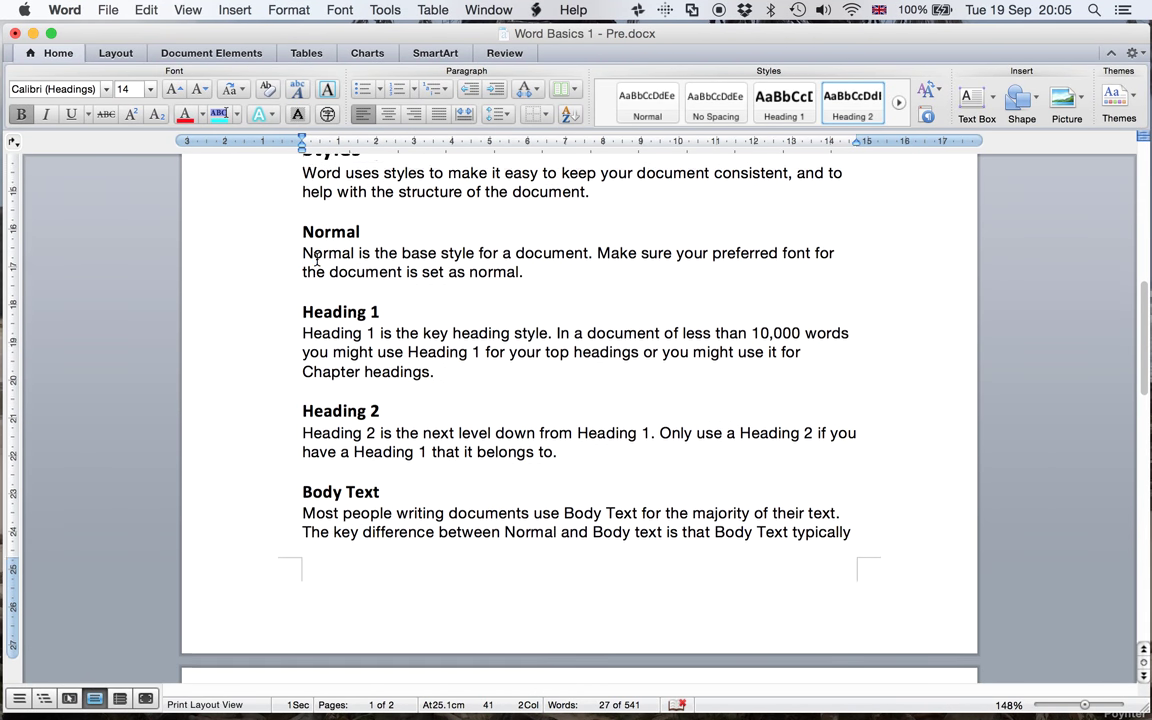
scroll(316, 260, "up", 8)
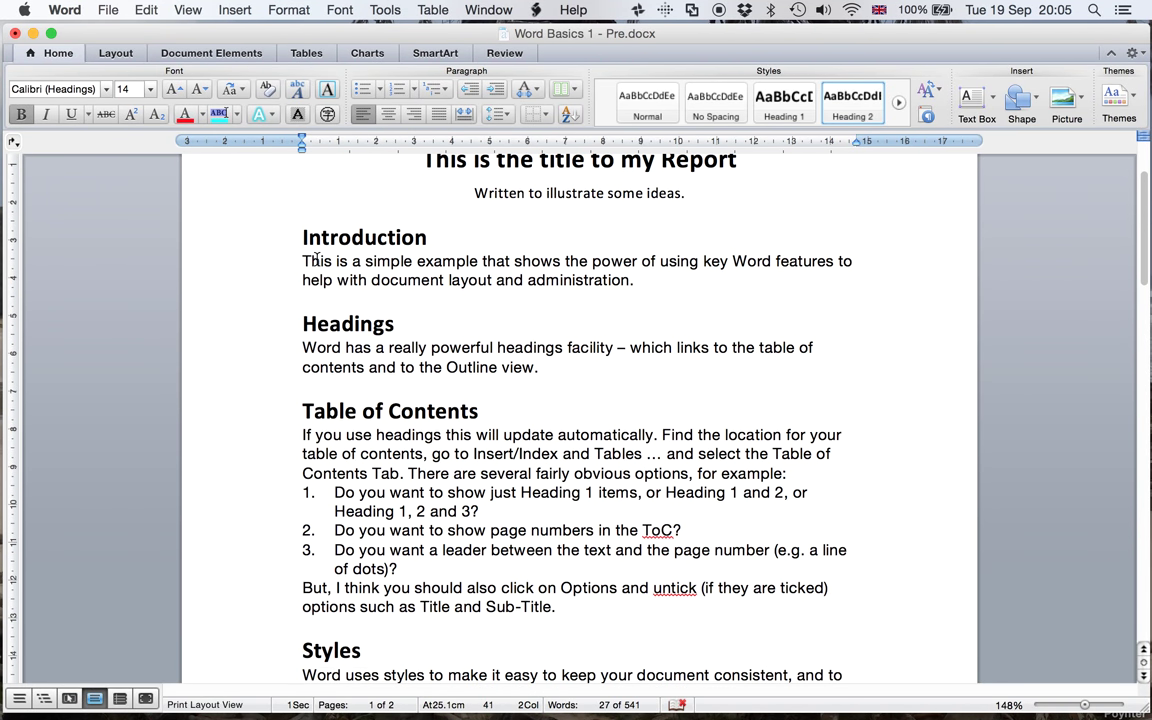
scroll(316, 259, "down", 10)
scroll(316, 258, "down", 15)
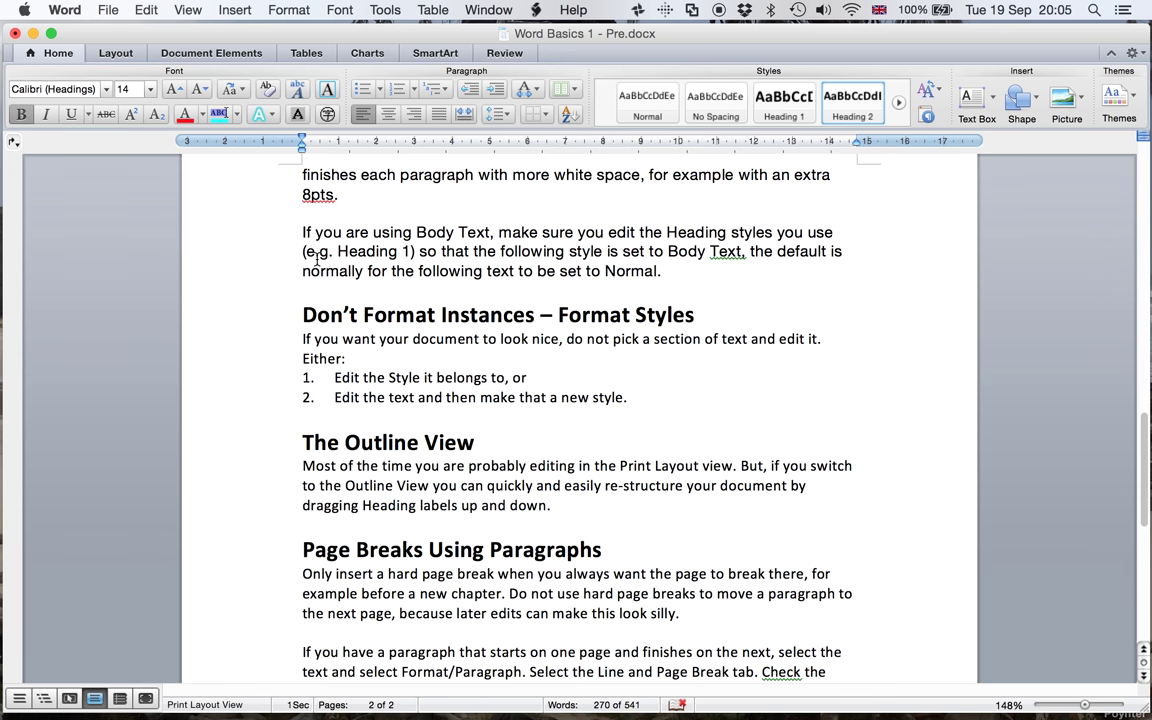
scroll(316, 260, "up", 10)
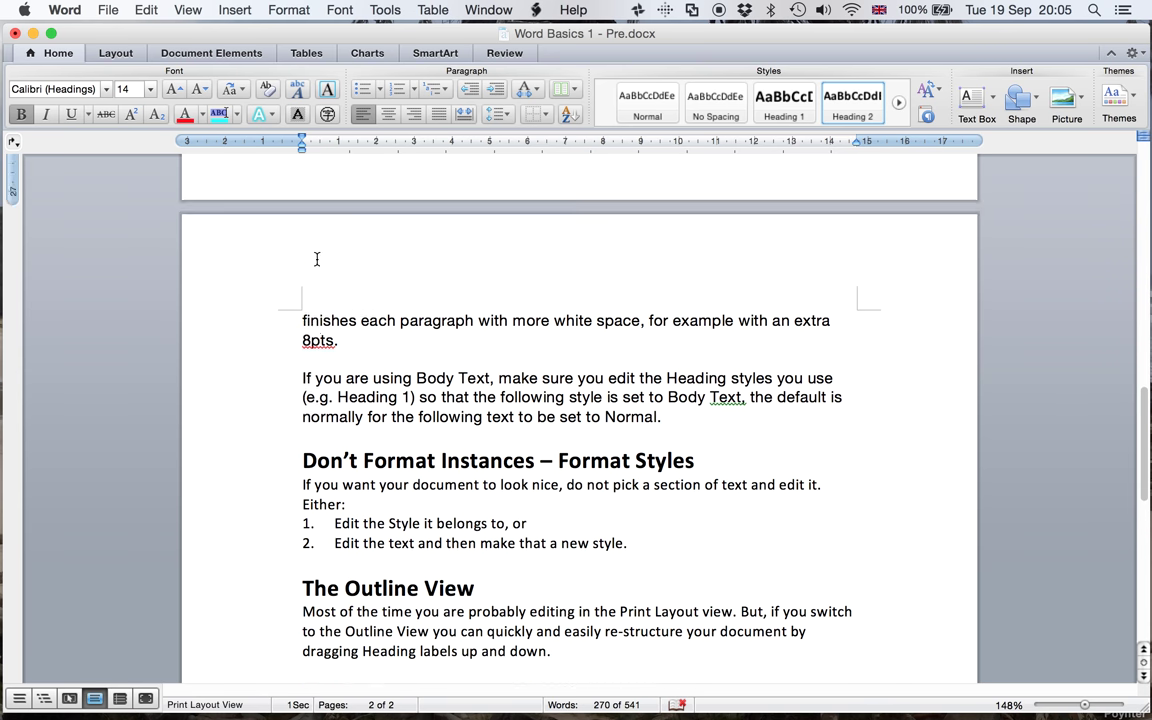
scroll(316, 260, "up", 8)
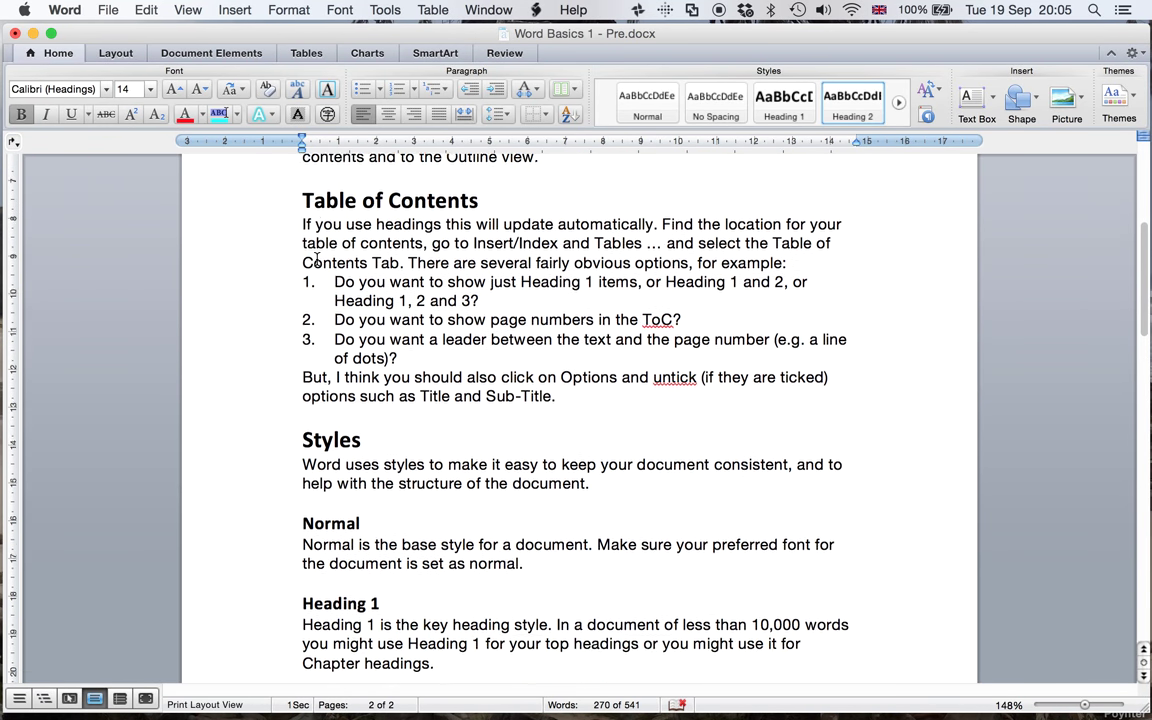
Add an empty paragraph below the subtitle and open the Index and Tables dialog from Insert
scroll(316, 260, "up", 5)
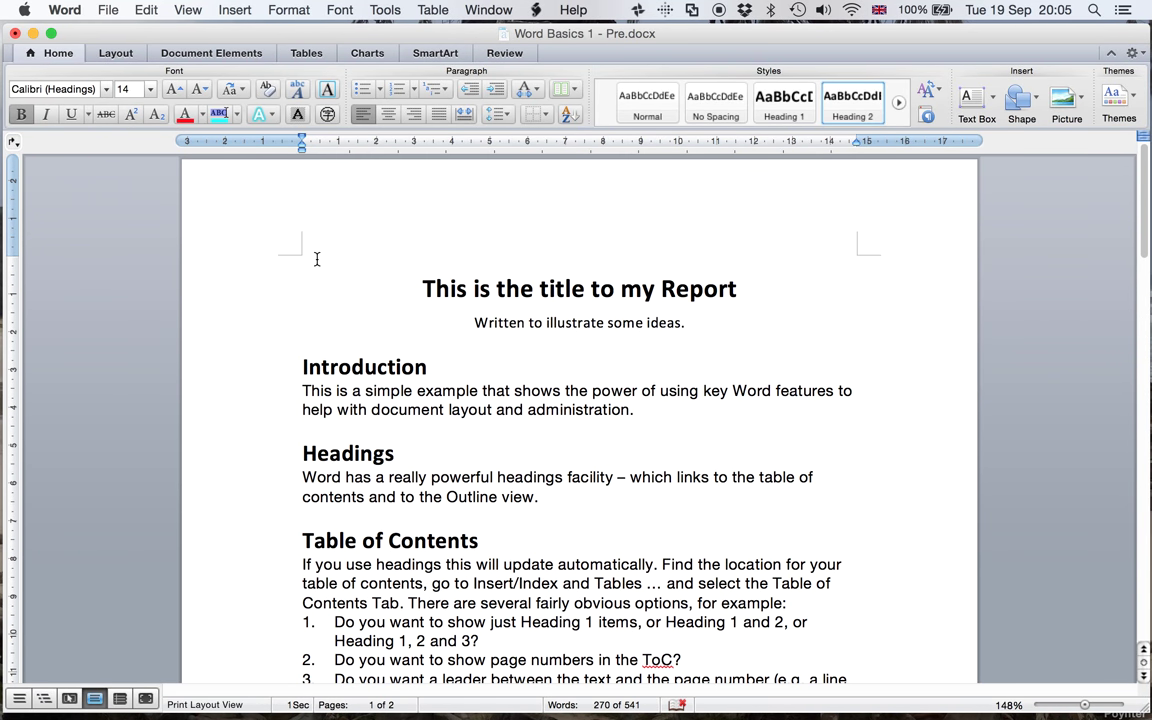
left_click(346, 345)
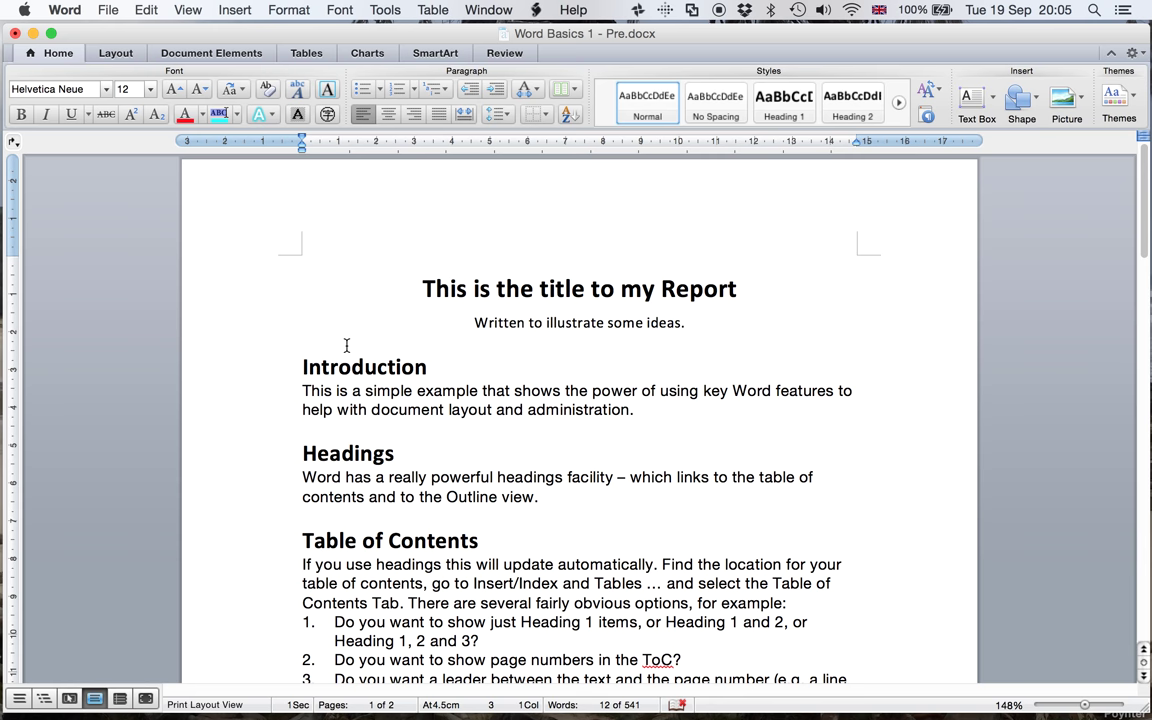
key("Return")
left_click(303, 429)
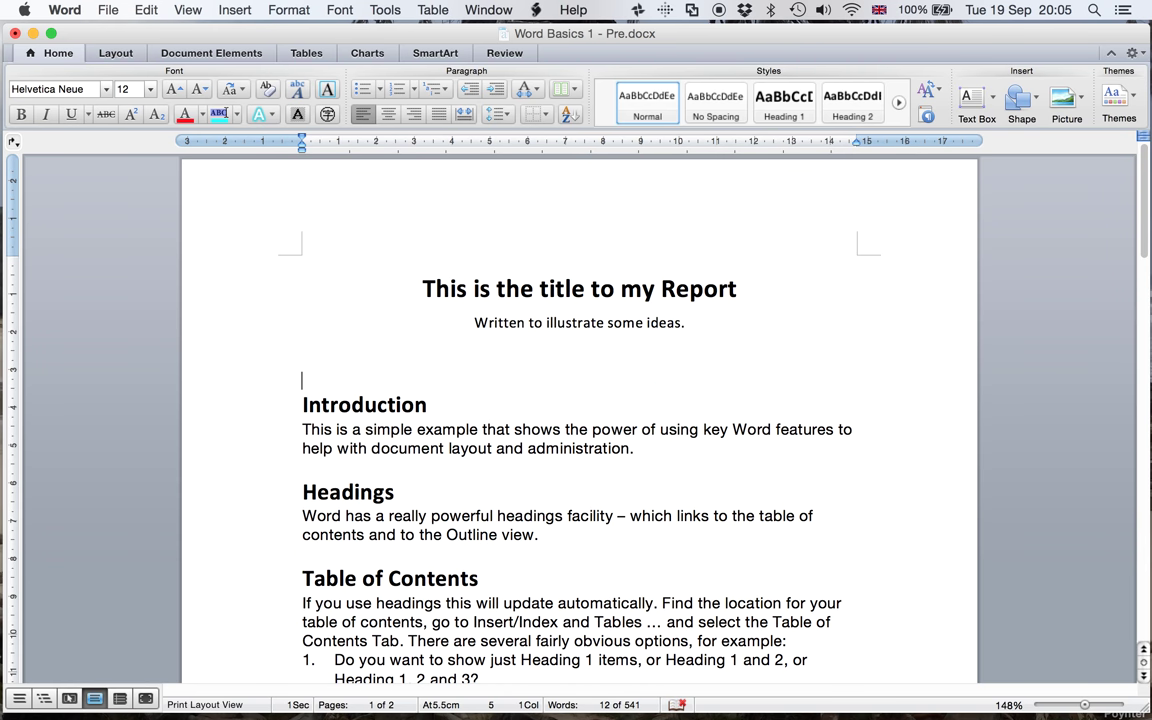
left_click(302, 361)
left_click(235, 11)
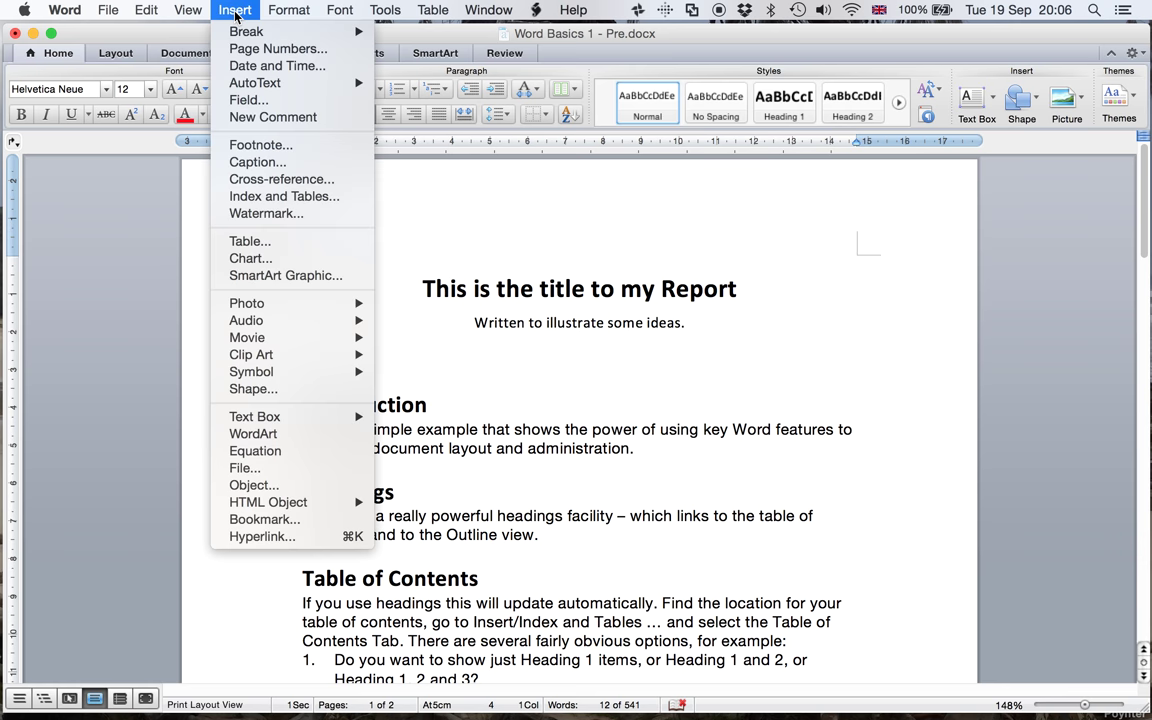
left_click(285, 197)
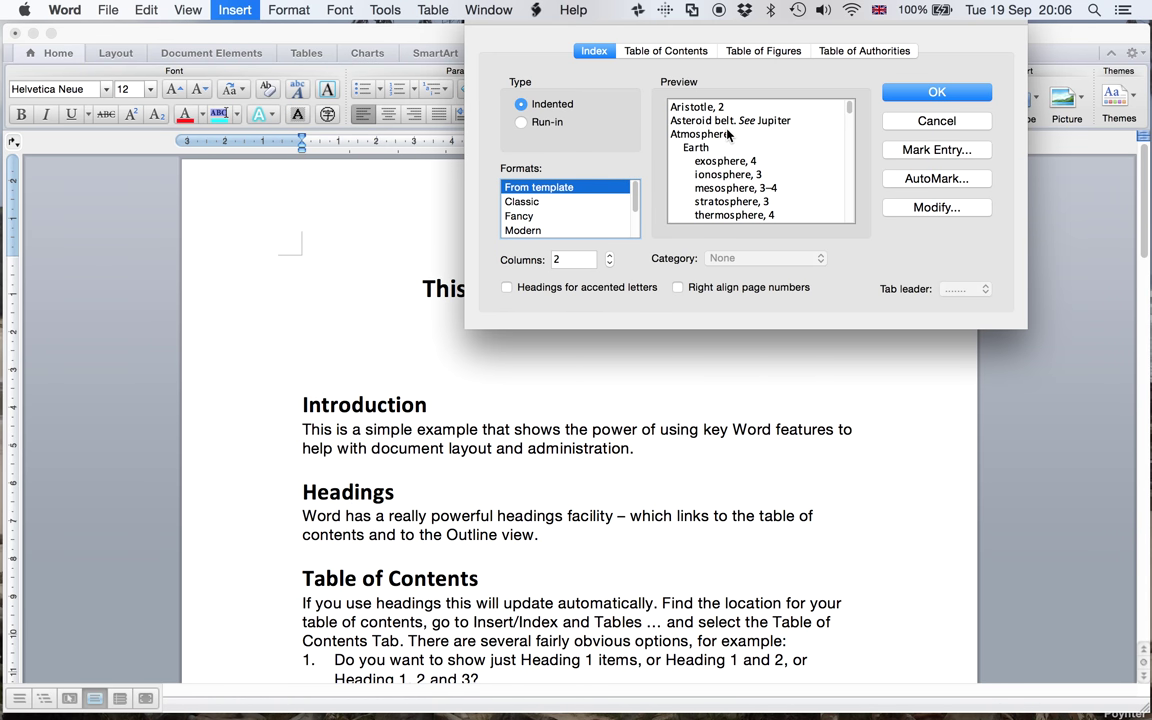
In the Table of Contents options, clear the Heading 3 contents level
left_click(684, 52)
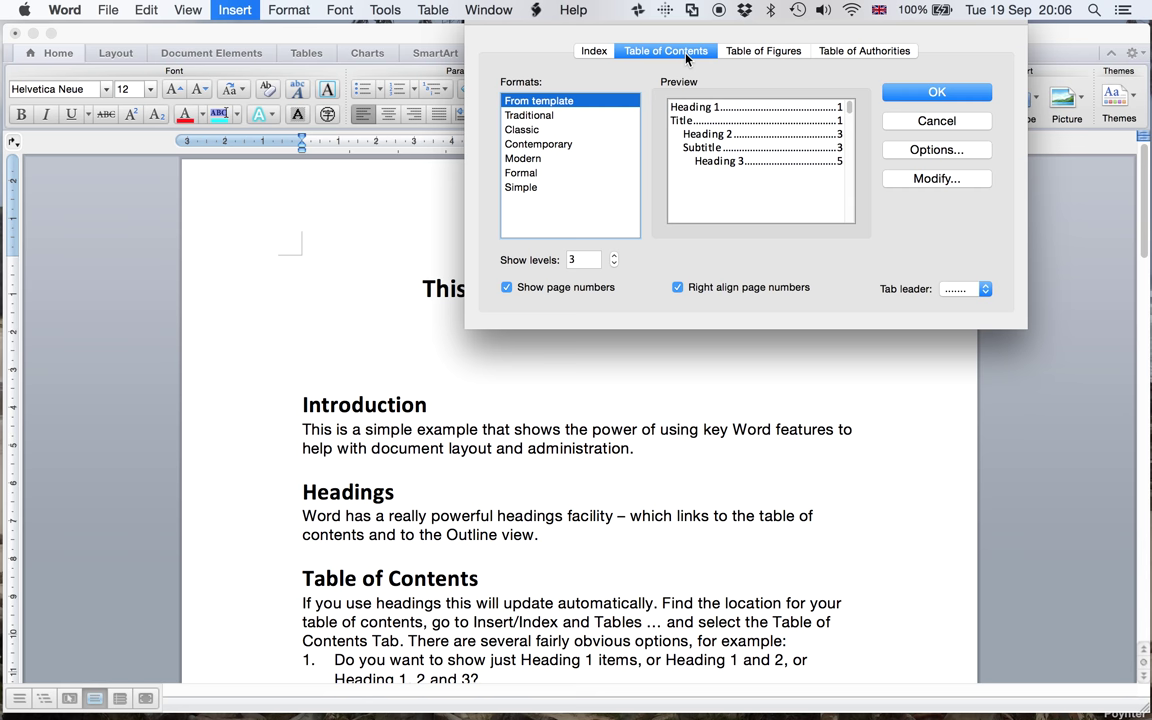
left_click(936, 150)
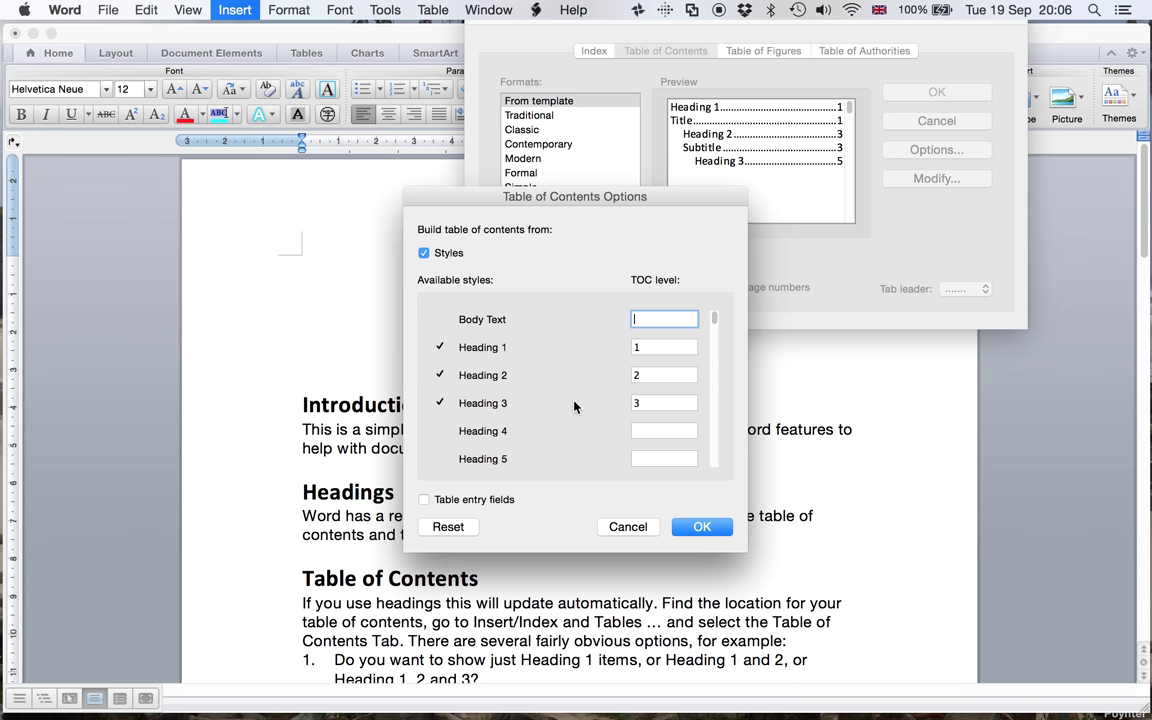
left_click(650, 403)
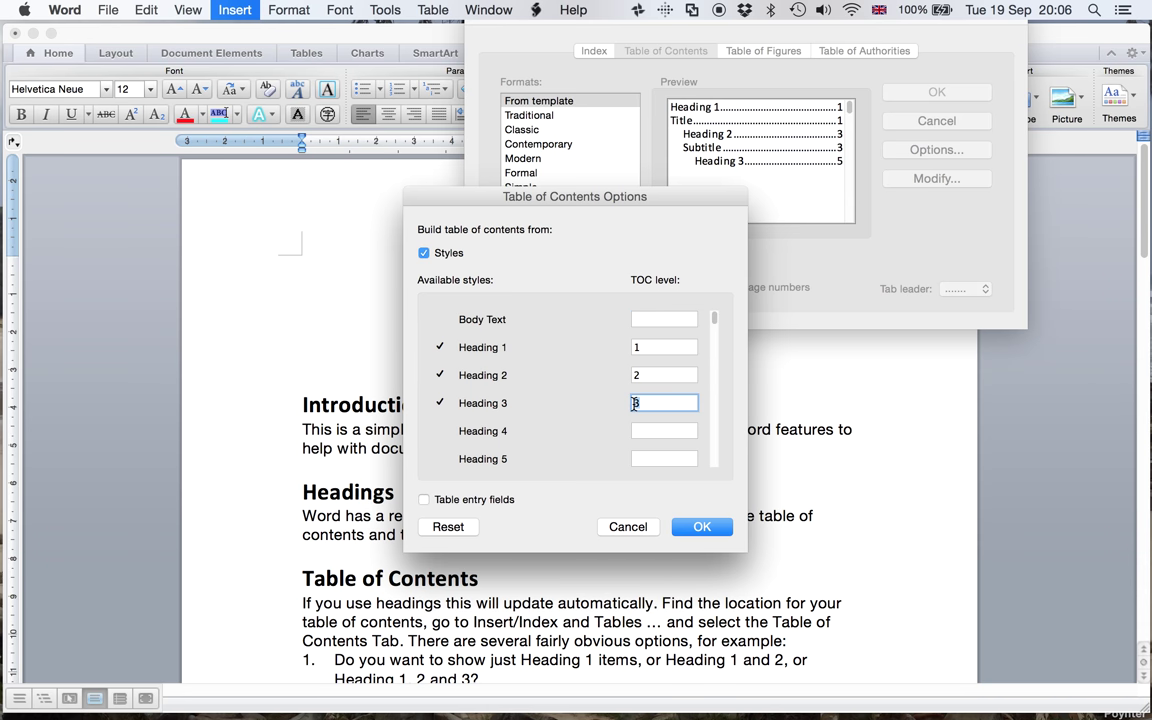
key("BackSpace")
scroll(715, 393, "down", 3)
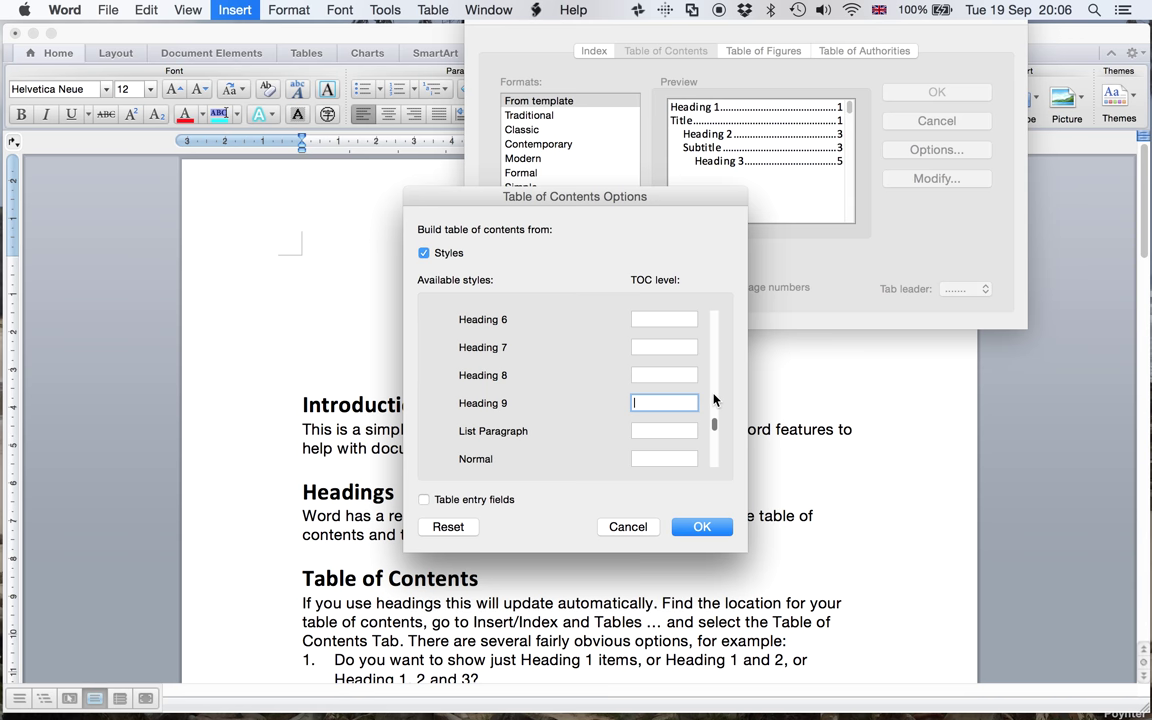
scroll(714, 445, "down", 2)
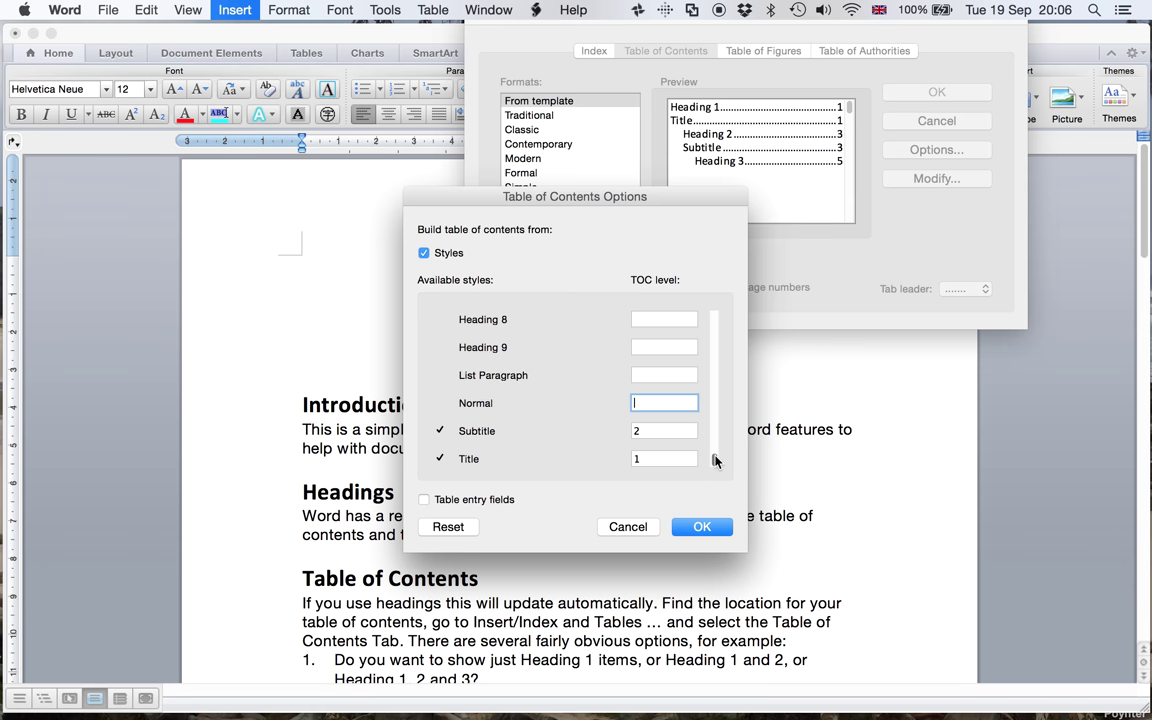
Clear the Subtitle and Title contents levels and insert the table of contents
left_click(638, 429)
key("BackSpace")
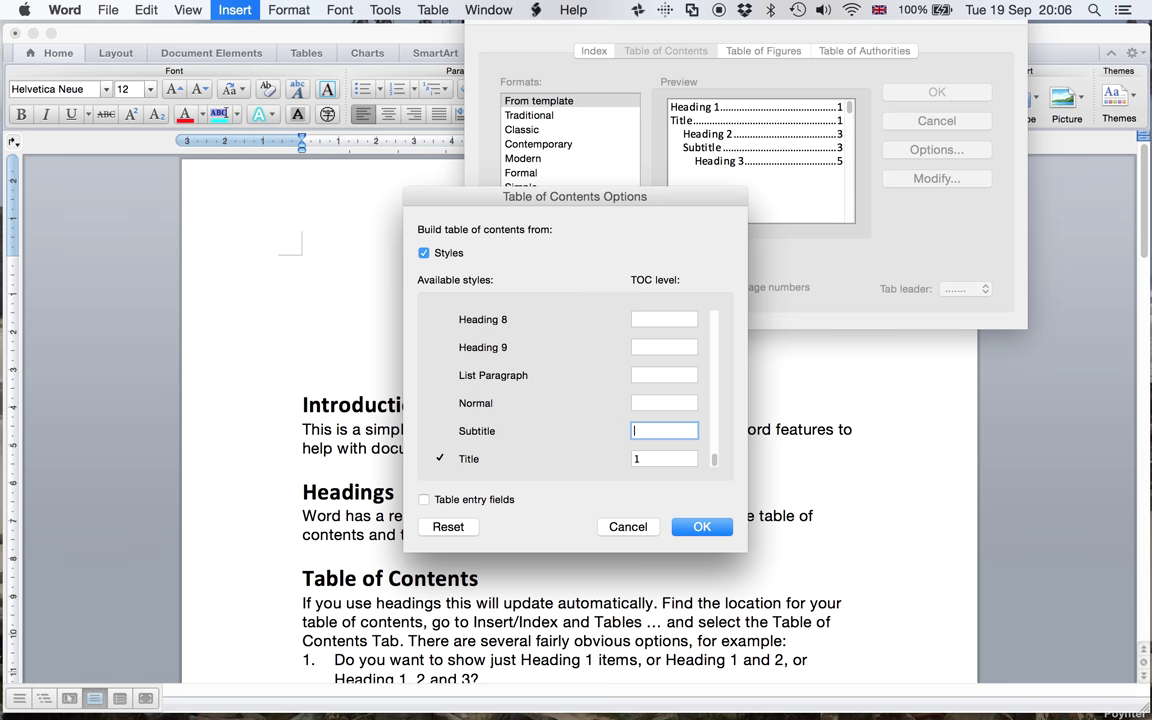
left_click(643, 458)
key("BackSpace")
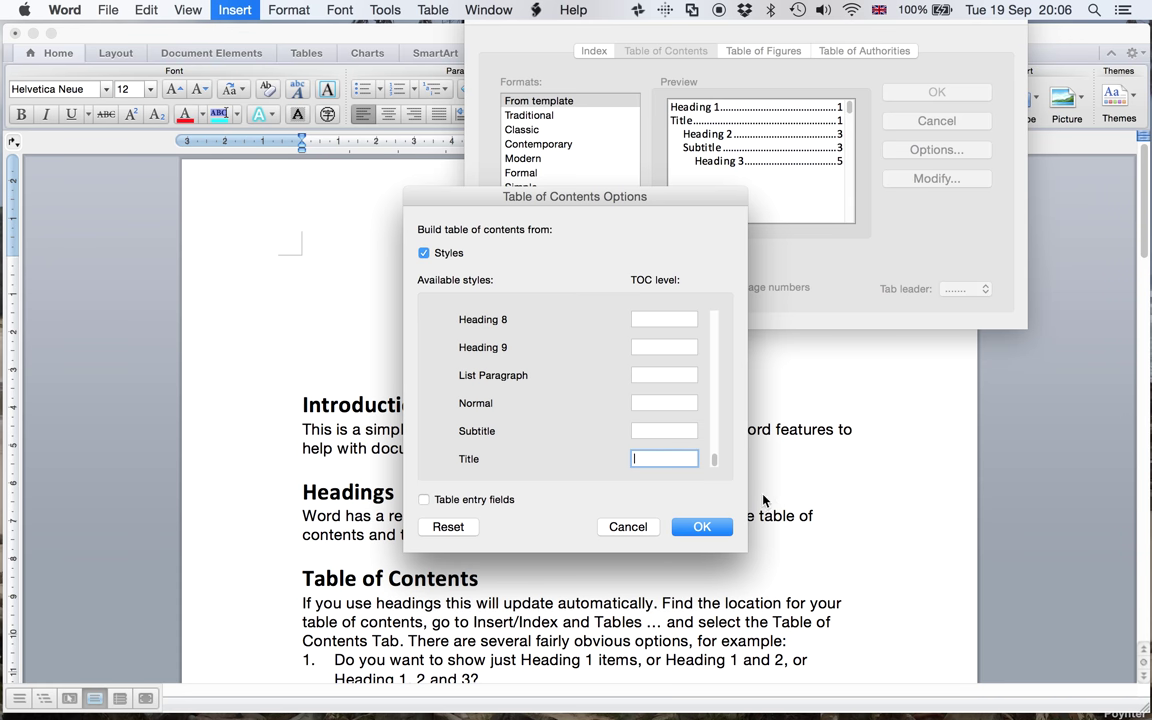
left_click(701, 527)
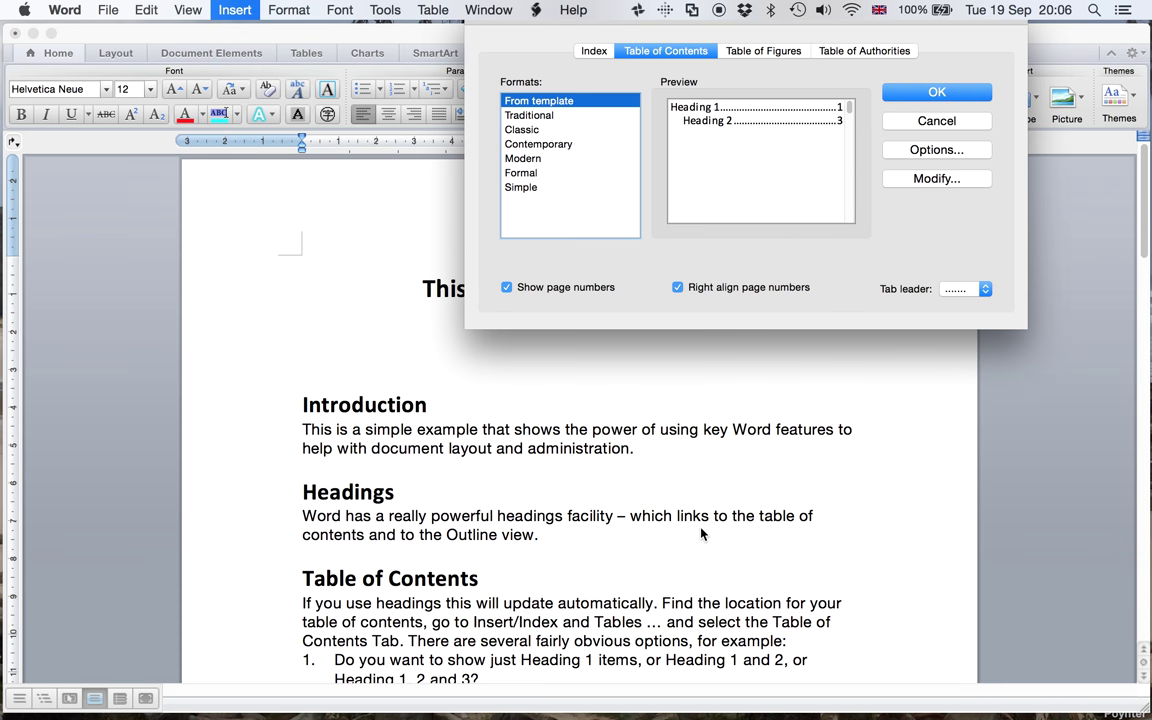
left_click(926, 94)
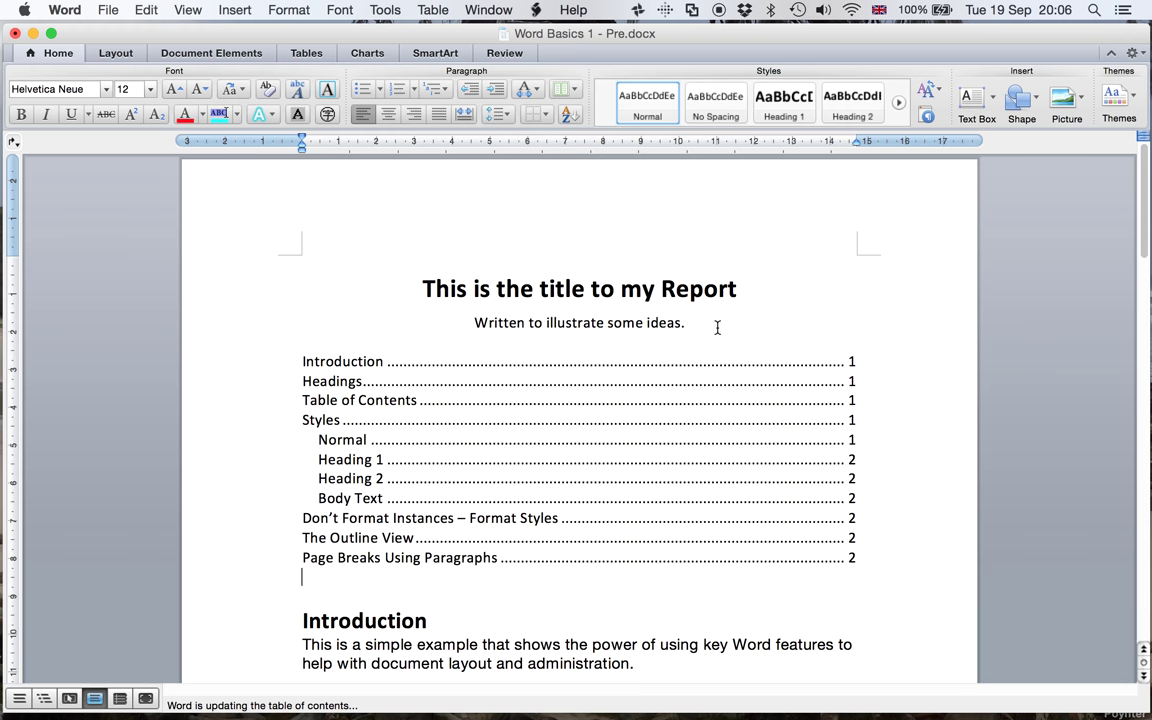
Insert a page break before the Introduction heading so it starts on page 2
left_click(297, 621)
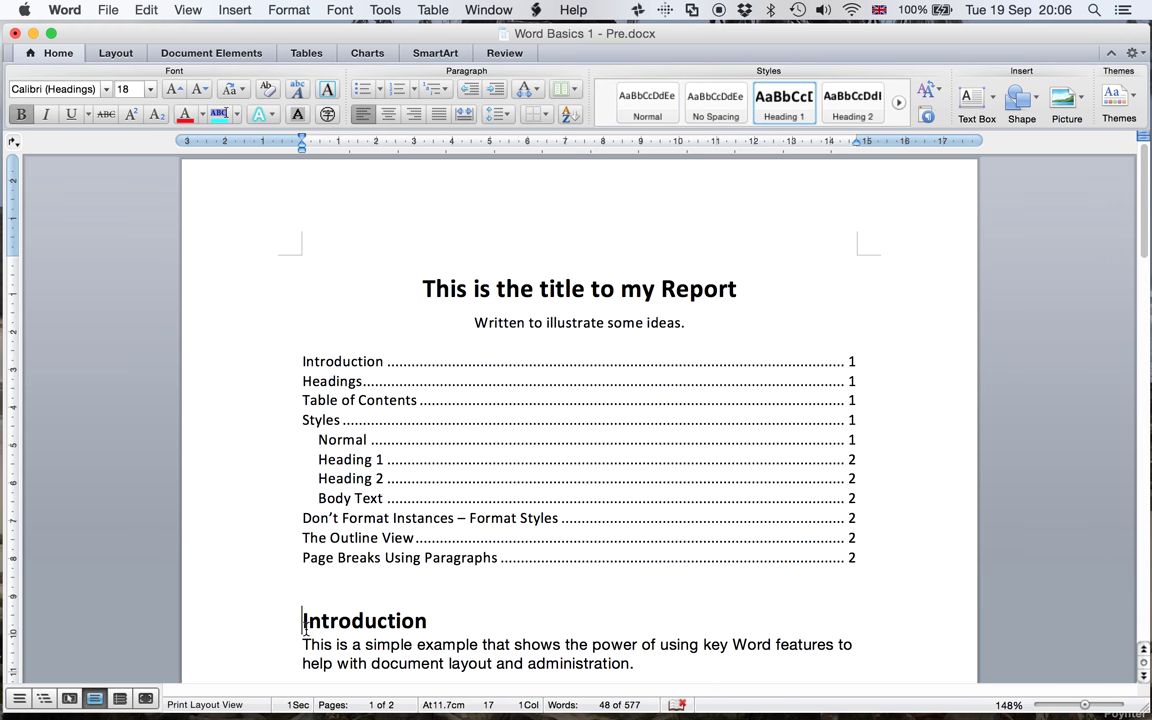
left_click(229, 10)
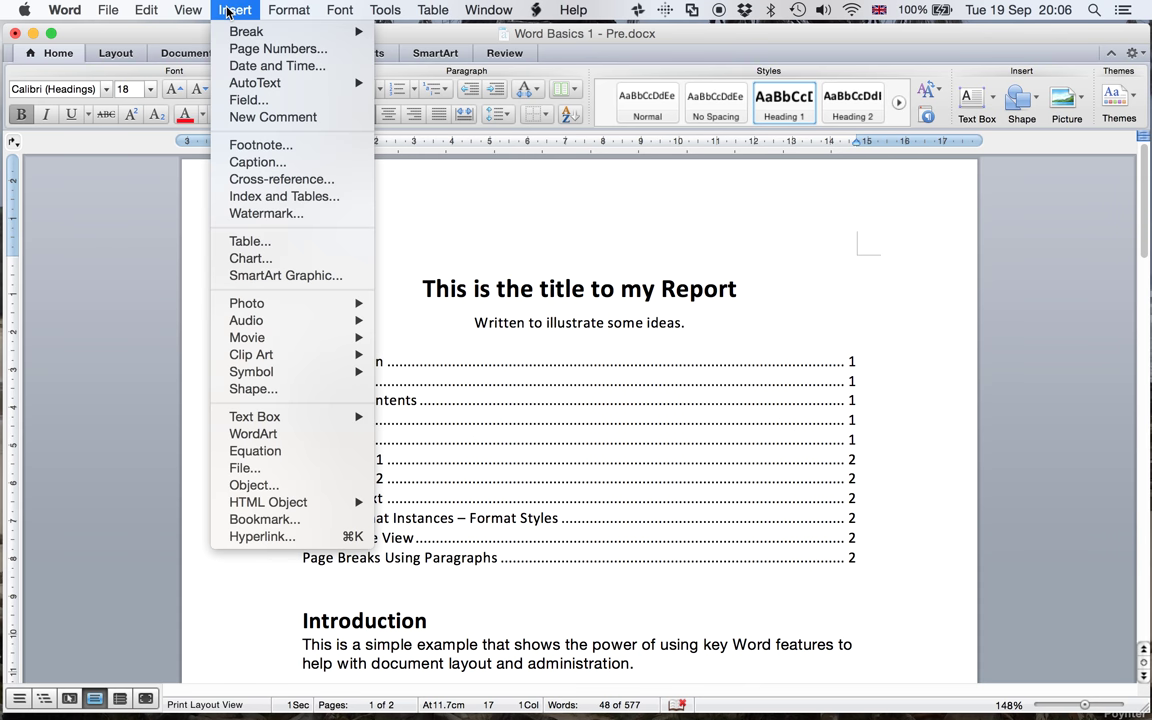
left_click(385, 34)
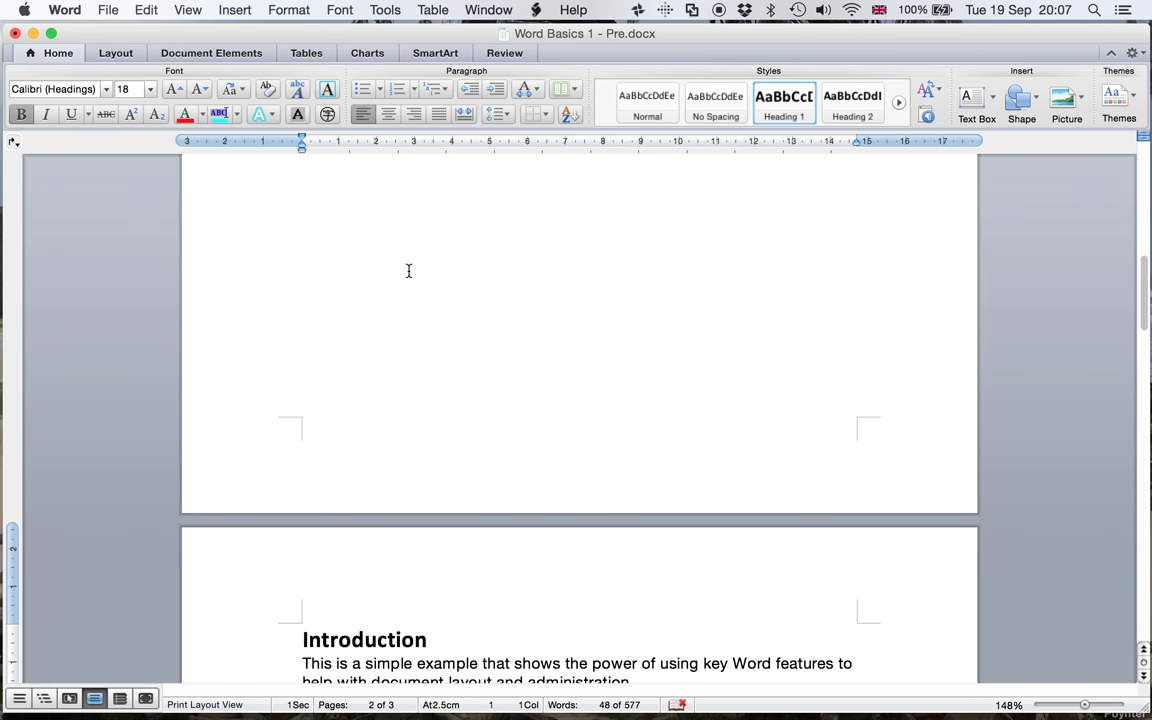
scroll(408, 271, "up", 5)
scroll(408, 271, "up", 6)
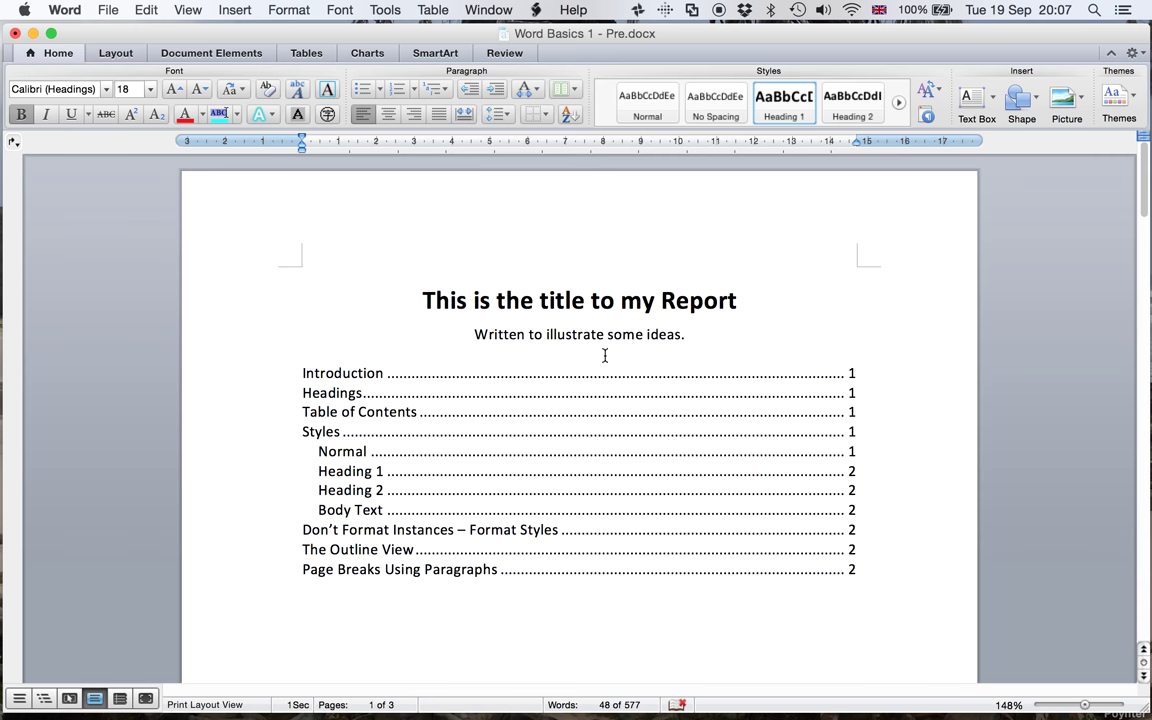
left_click(681, 353)
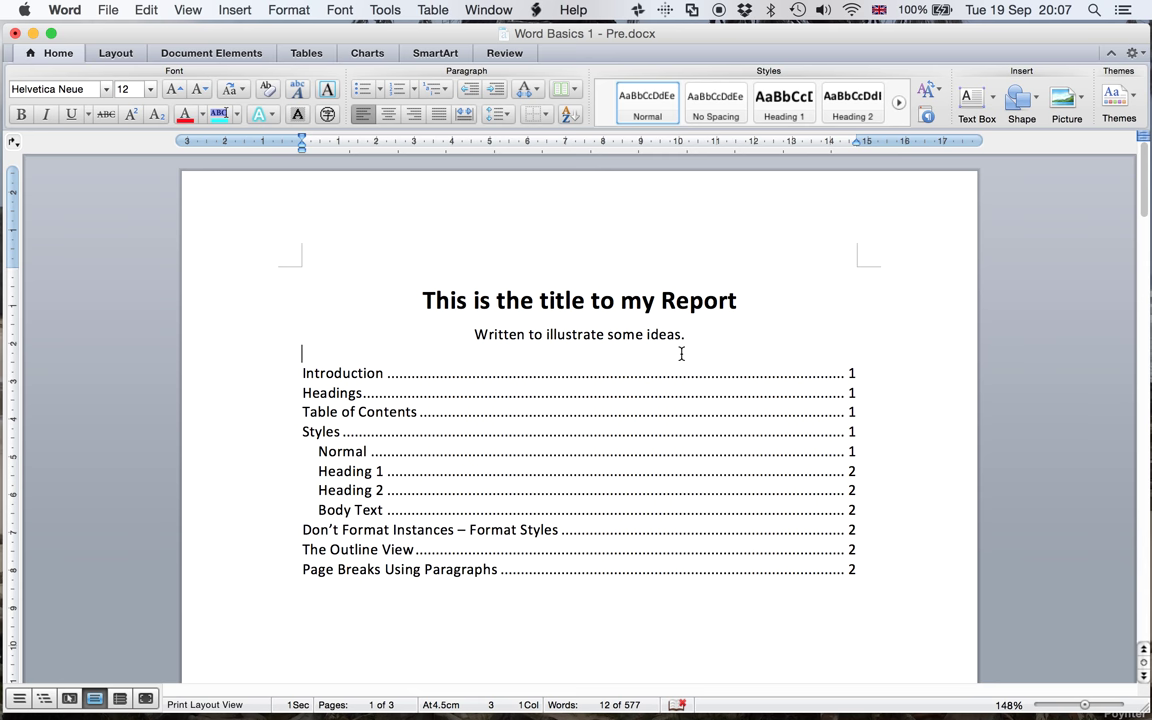
Type the label 'Contents' above the table of contents and update the entire table
type("Contents")
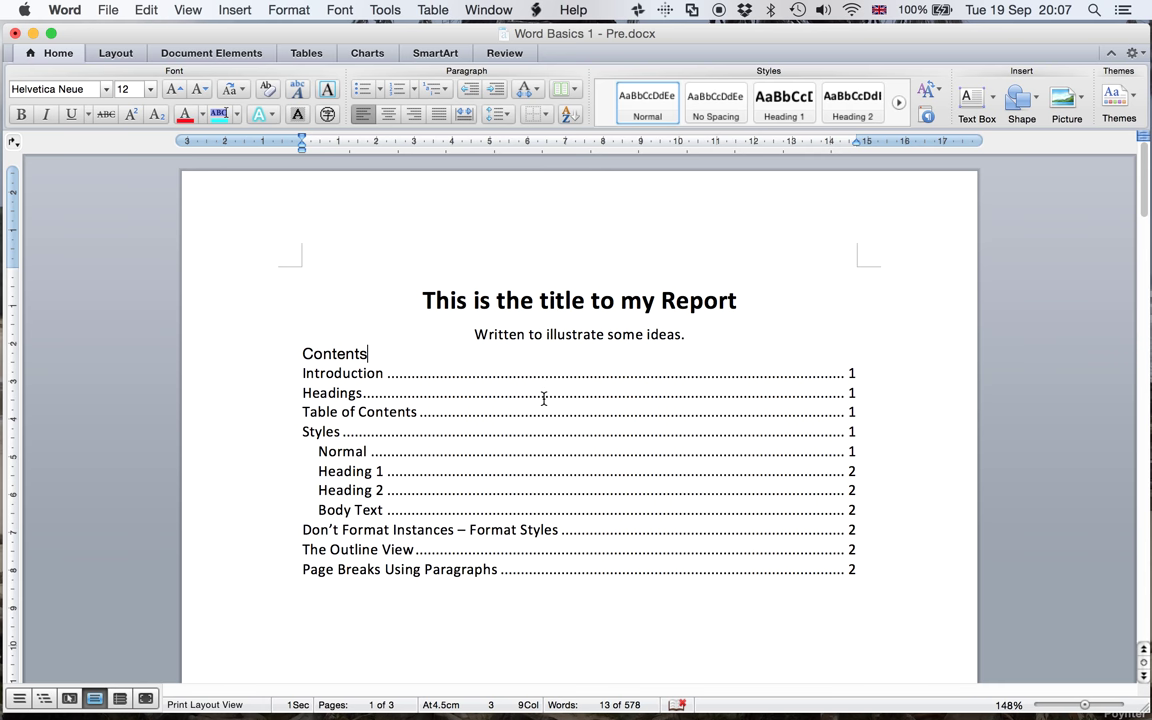
right_click(580, 401)
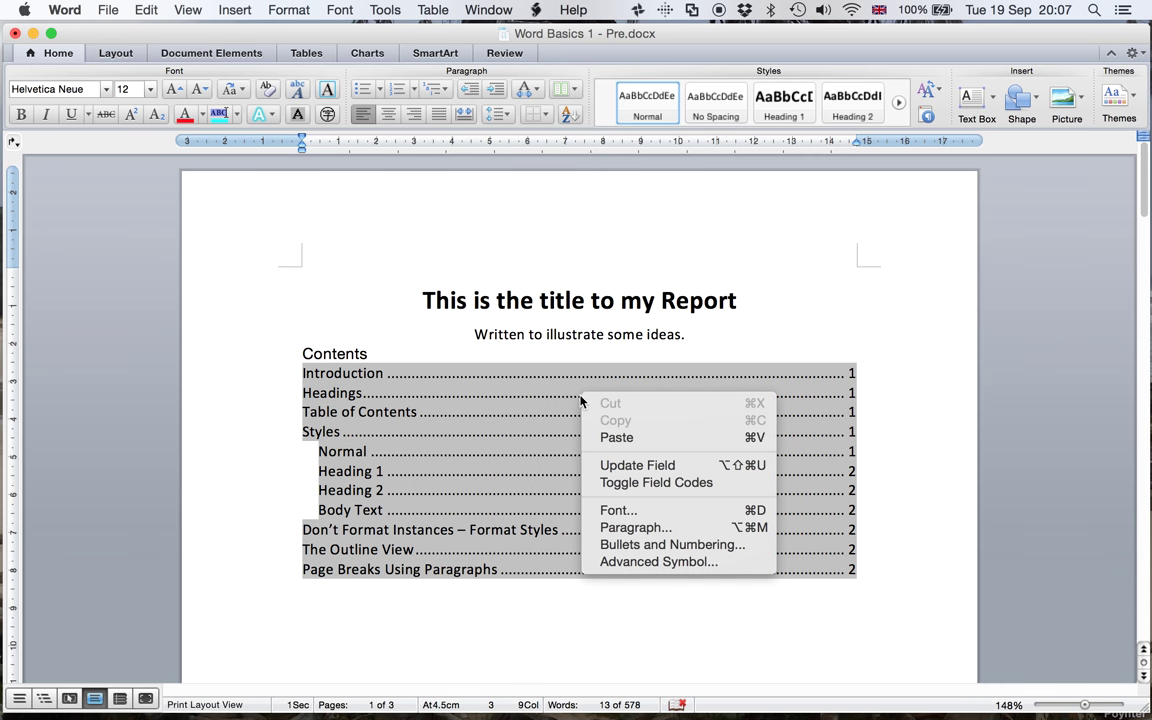
left_click(633, 468)
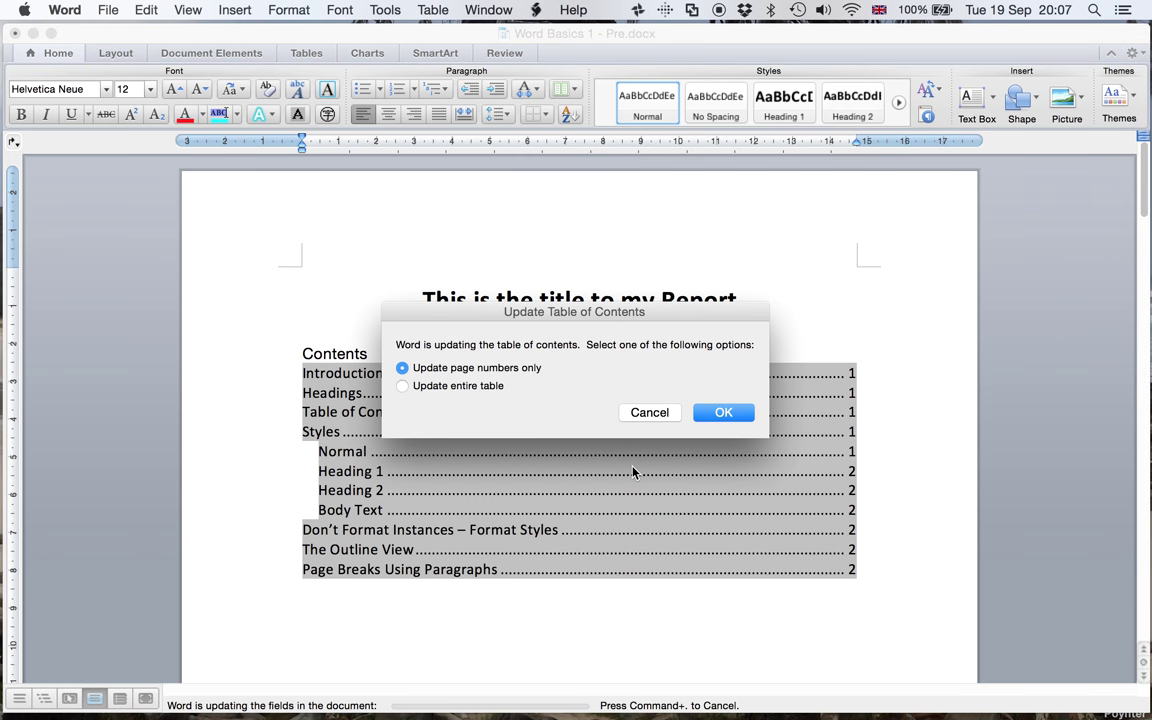
left_click(472, 387)
left_click(733, 415)
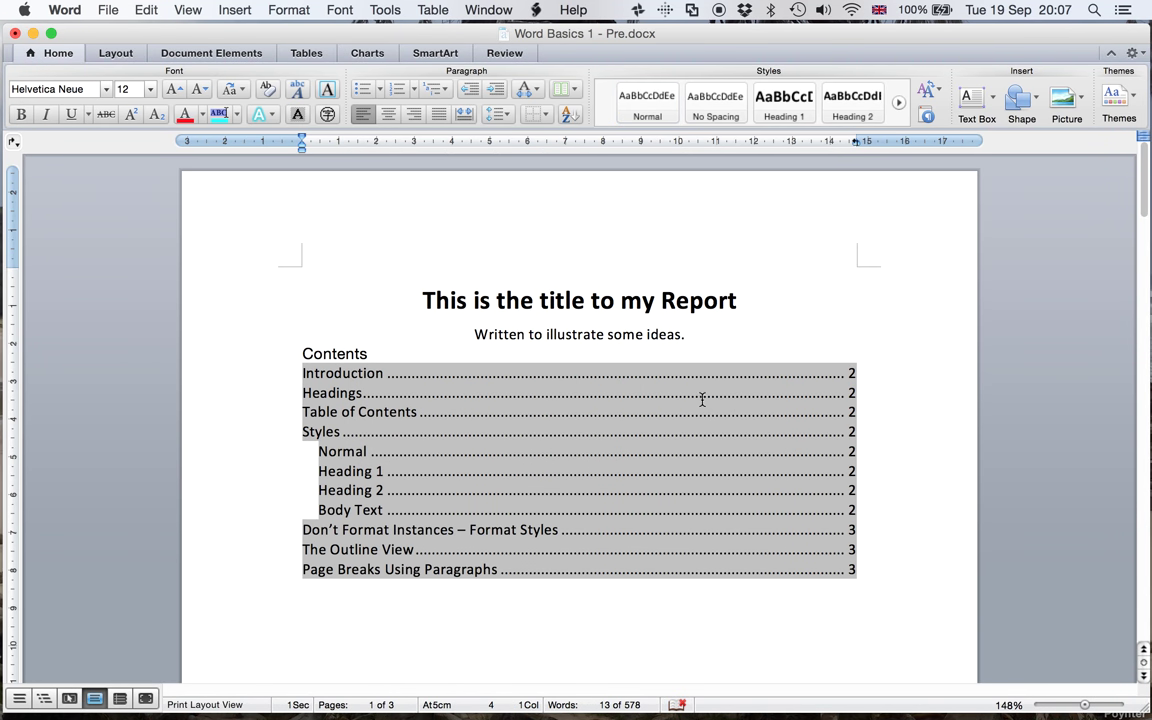
left_click(650, 336)
left_click(558, 334)
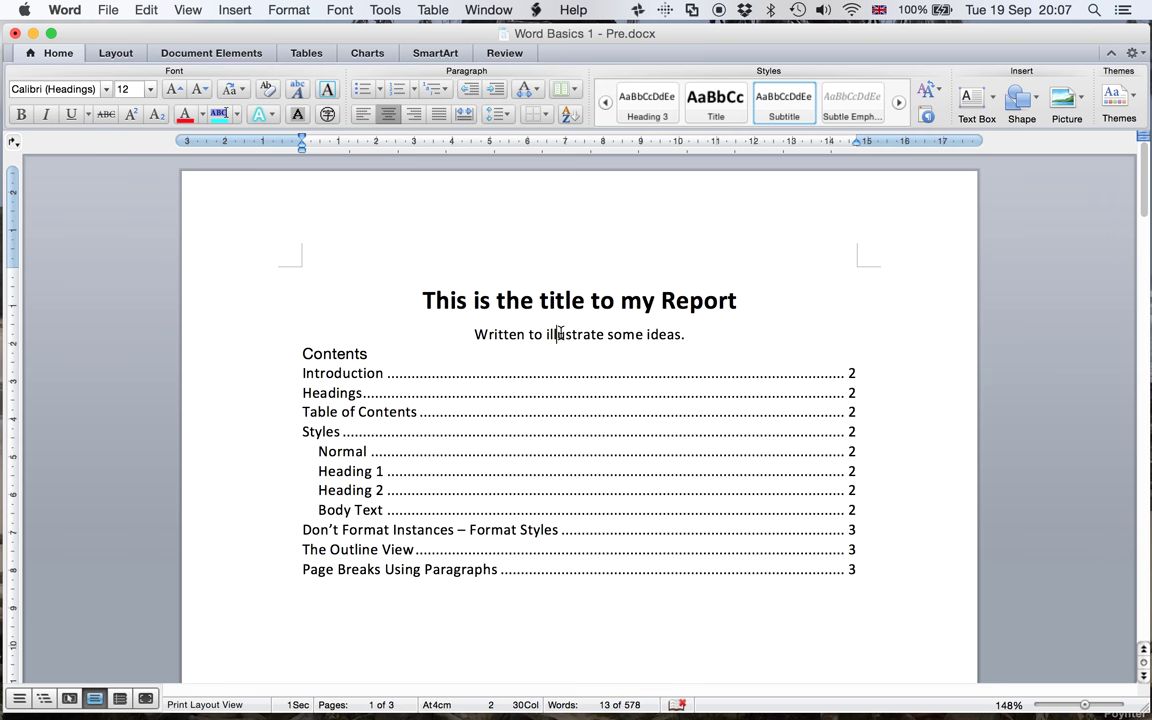
Give the subtitle paragraph 24 pt of space after
right_click(559, 335)
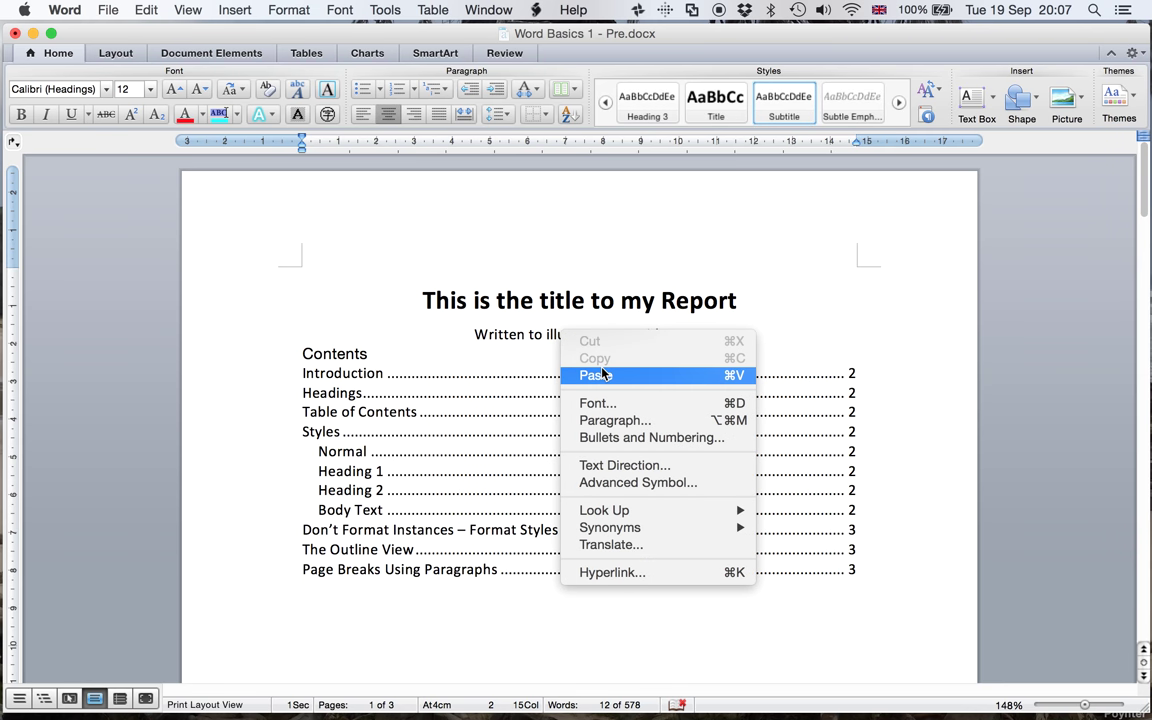
left_click(616, 421)
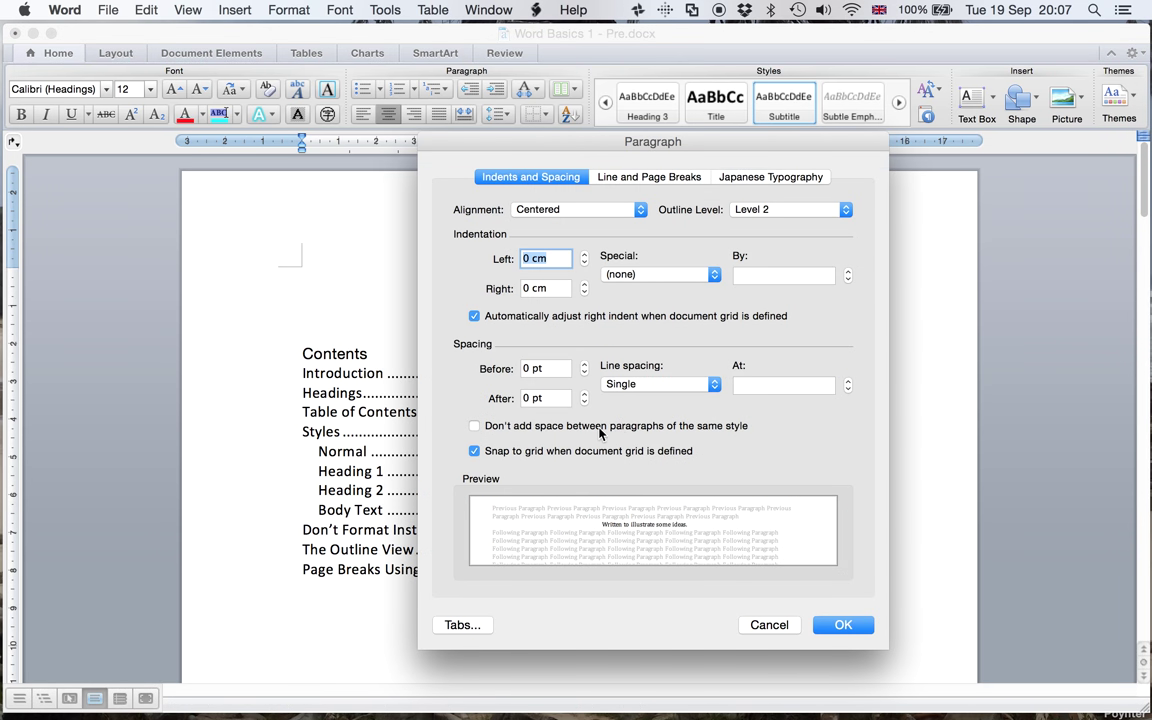
left_click(525, 398)
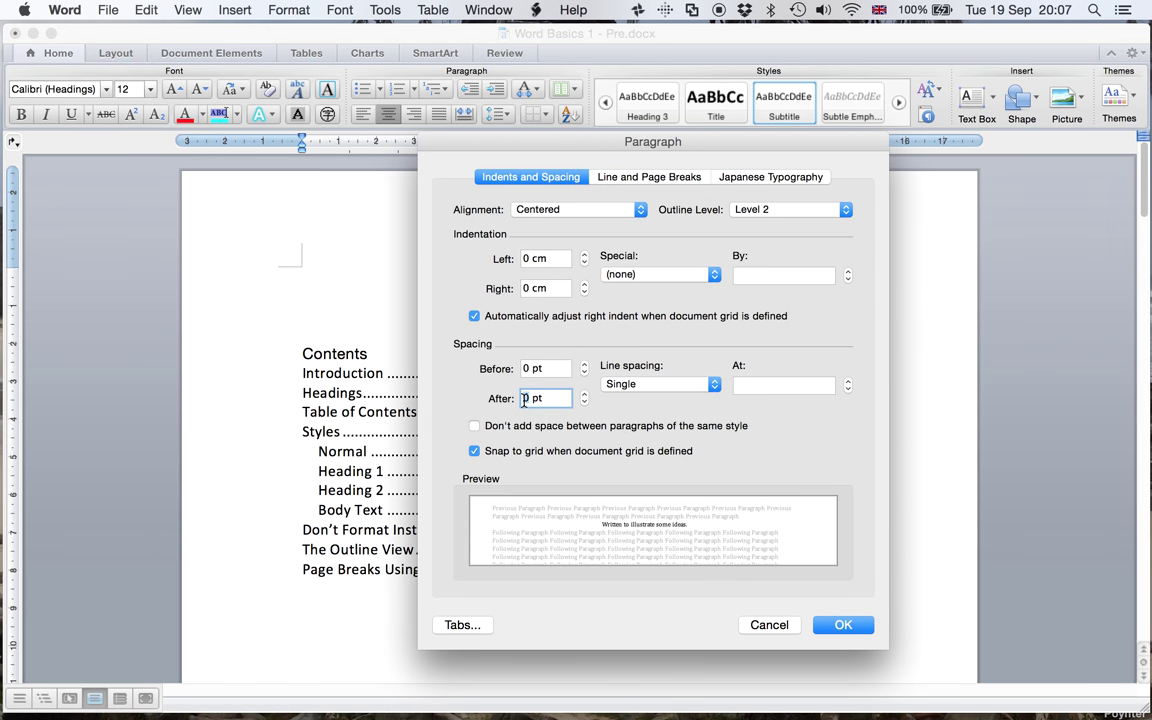
double_click(525, 398)
type("24")
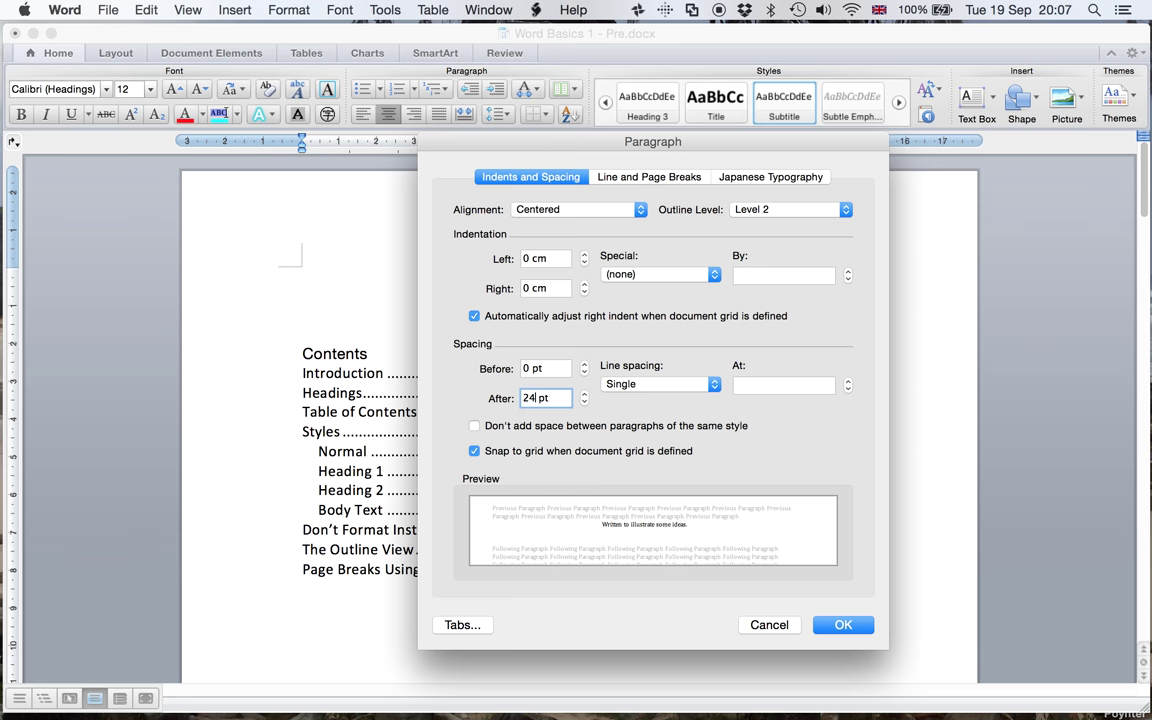
left_click(818, 621)
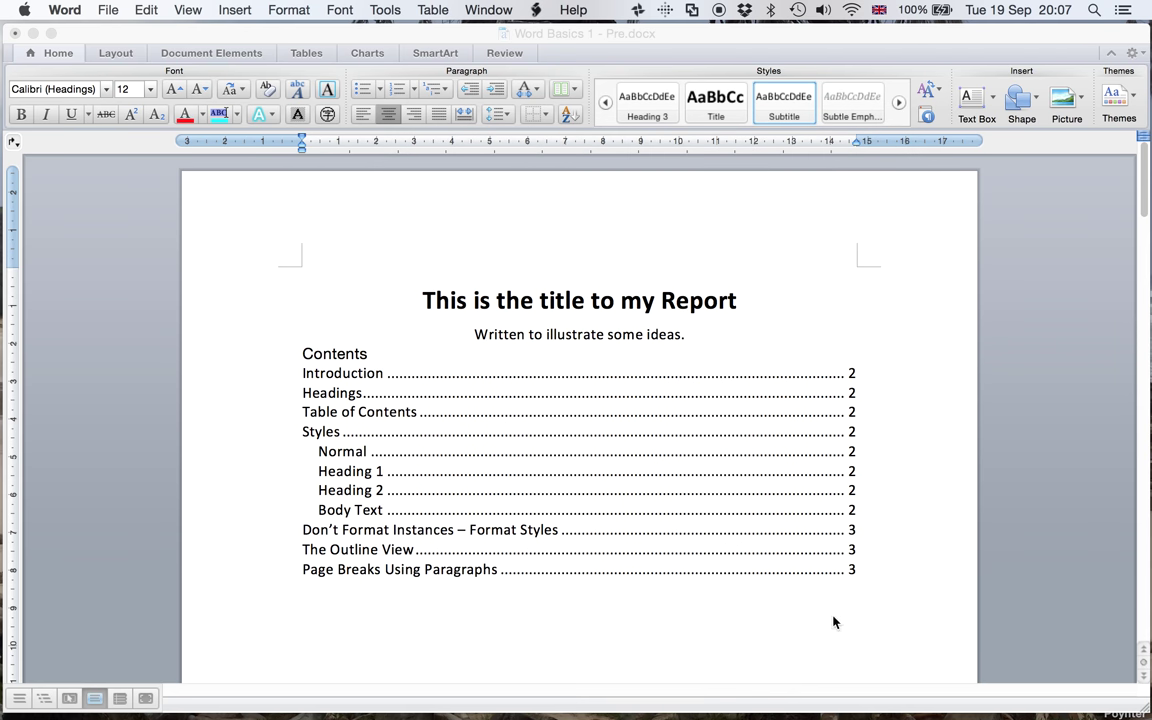
Update the Subtitle style to match the subtitle and apply it to the Contents label
right_click(785, 102)
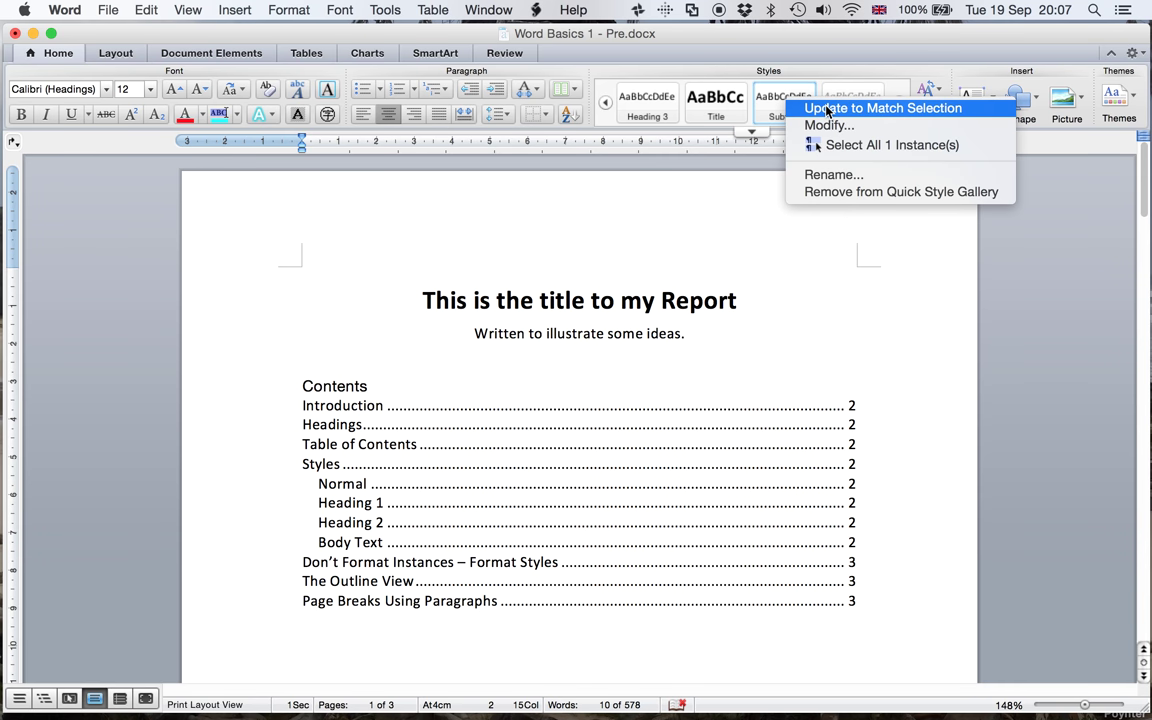
left_click(828, 109)
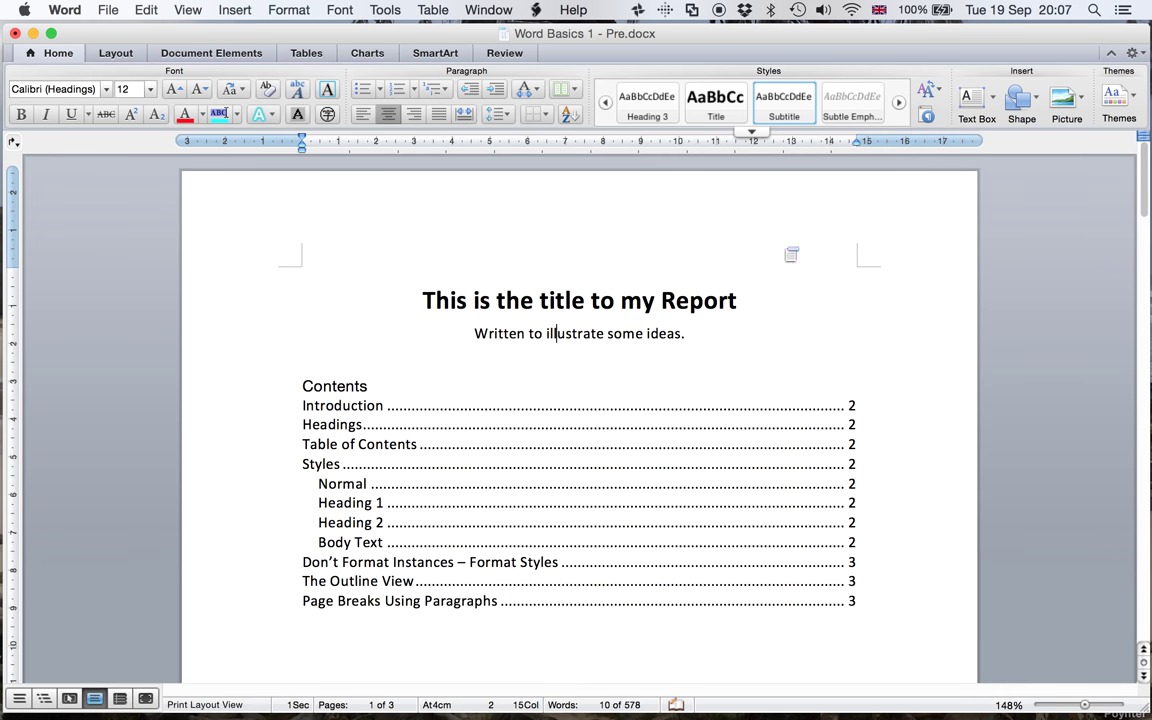
left_click(353, 387)
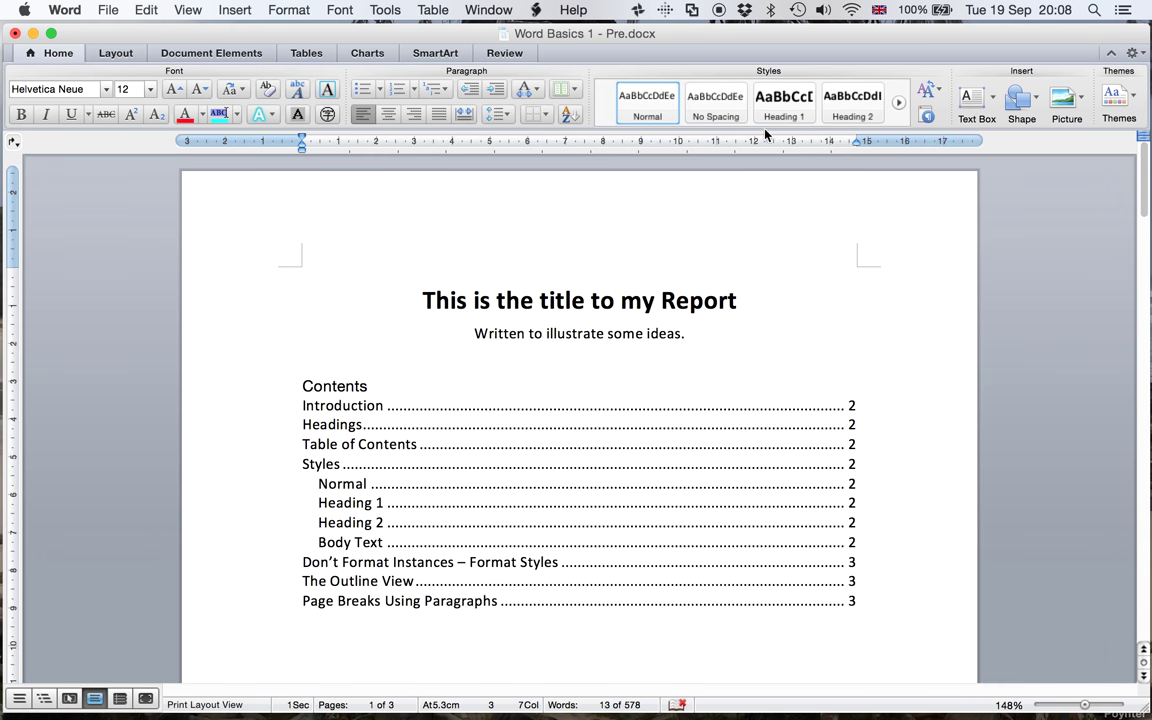
left_click(898, 102)
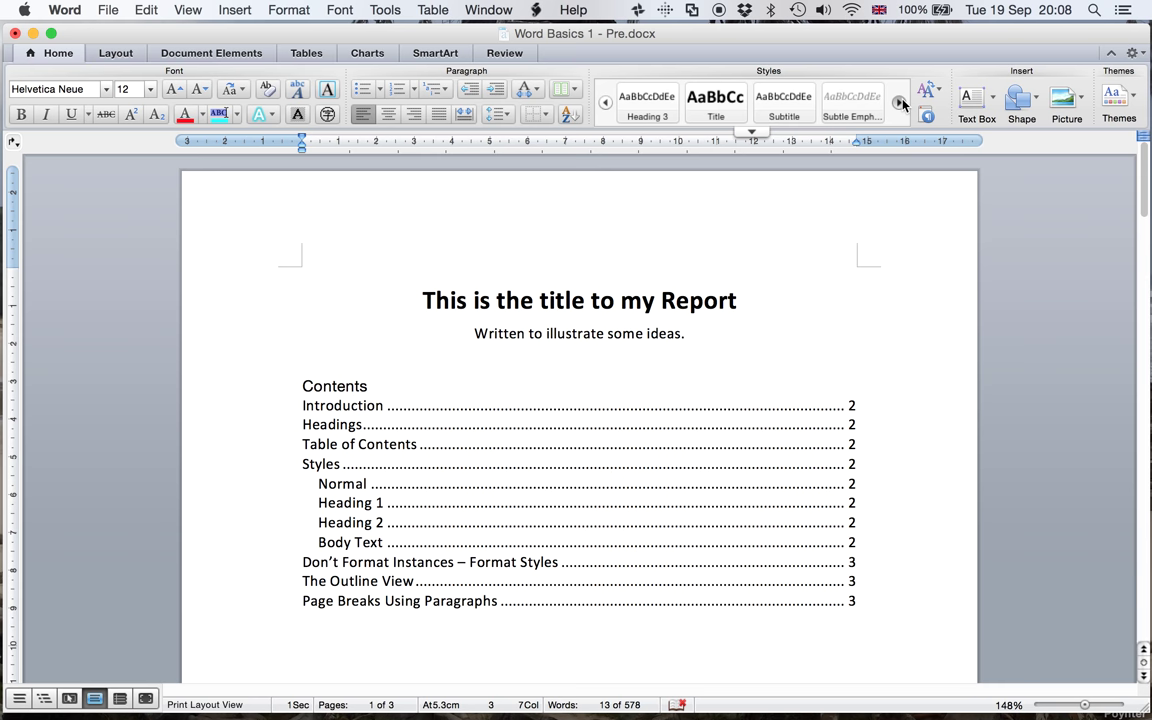
left_click(775, 108)
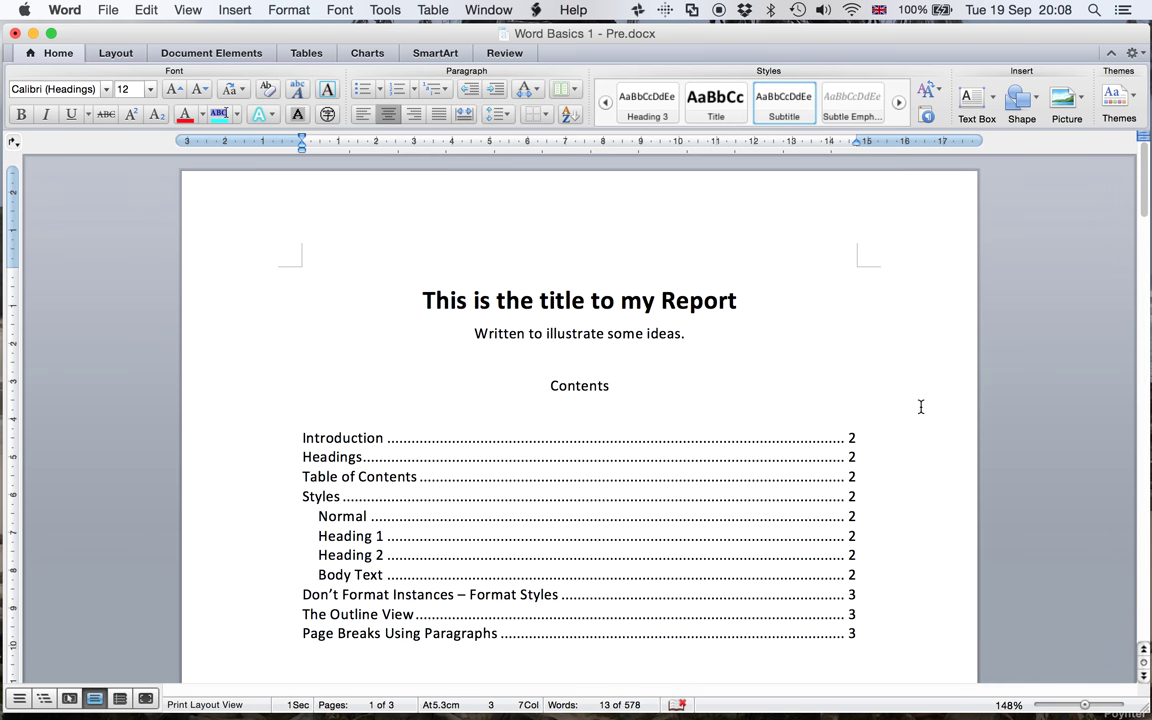
left_click(106, 12)
Save the report as 'Word Basics 1 - Post', replacing the existing file
left_click(142, 162)
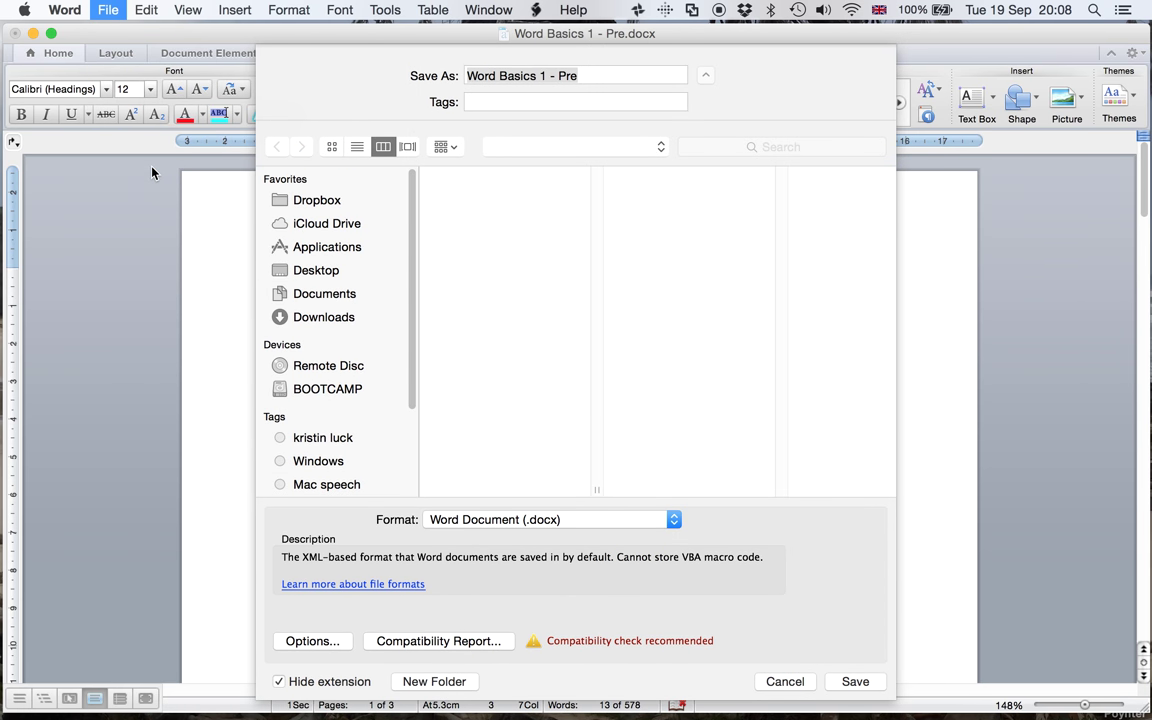
left_click(583, 77)
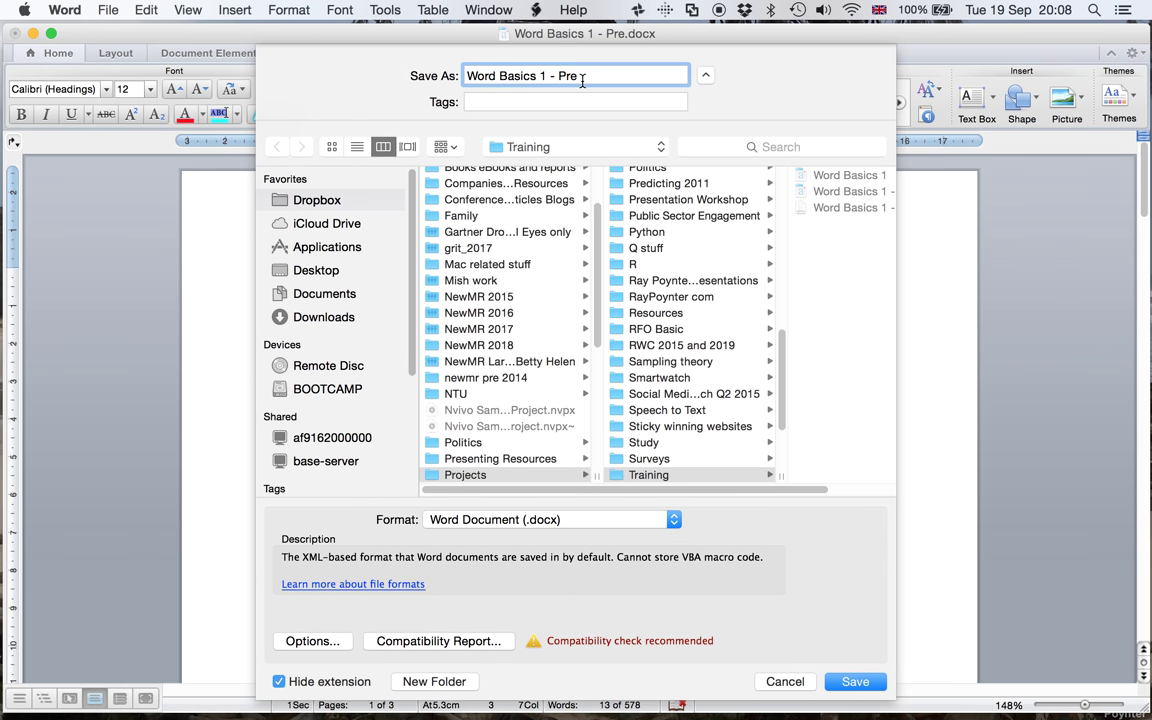
key("BackSpace")
key("BackSpace")
key("BackSpace")
type("Post")
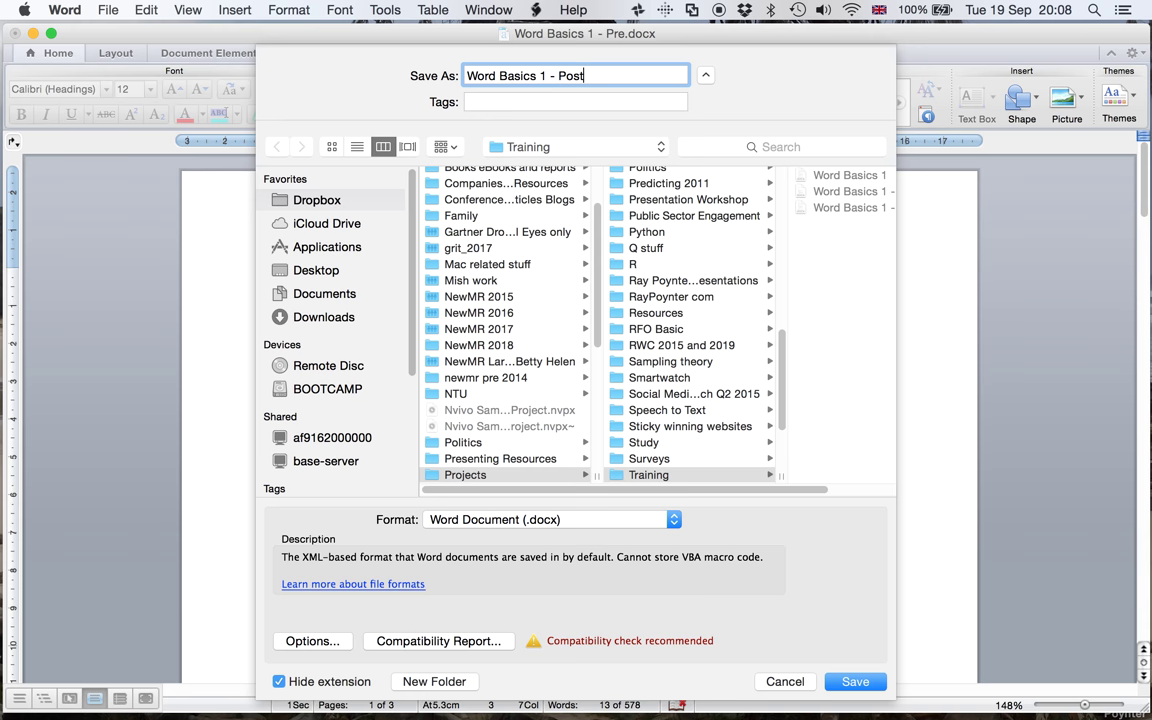
key("Return")
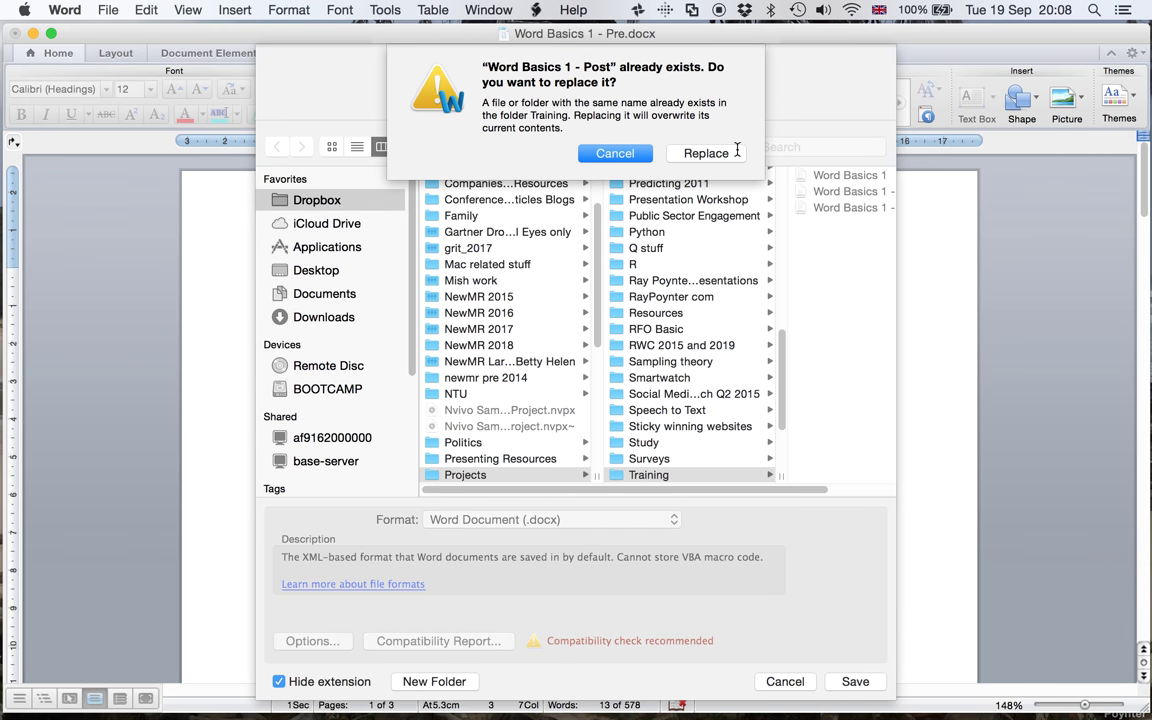
left_click(719, 150)
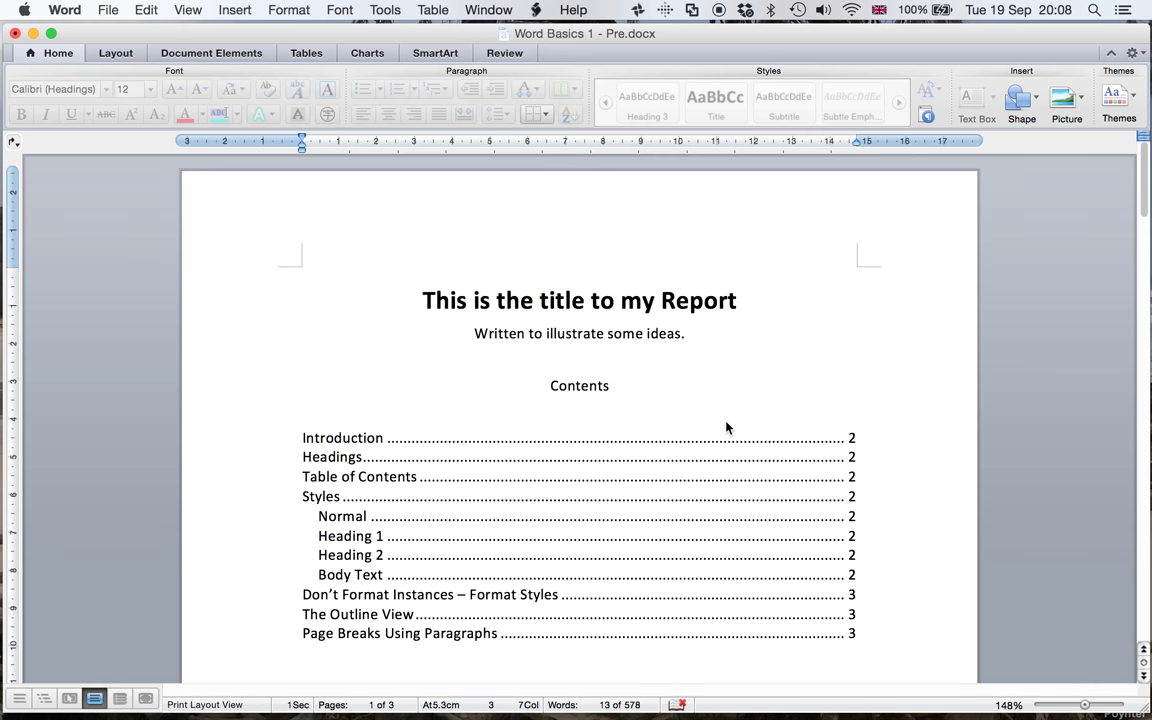